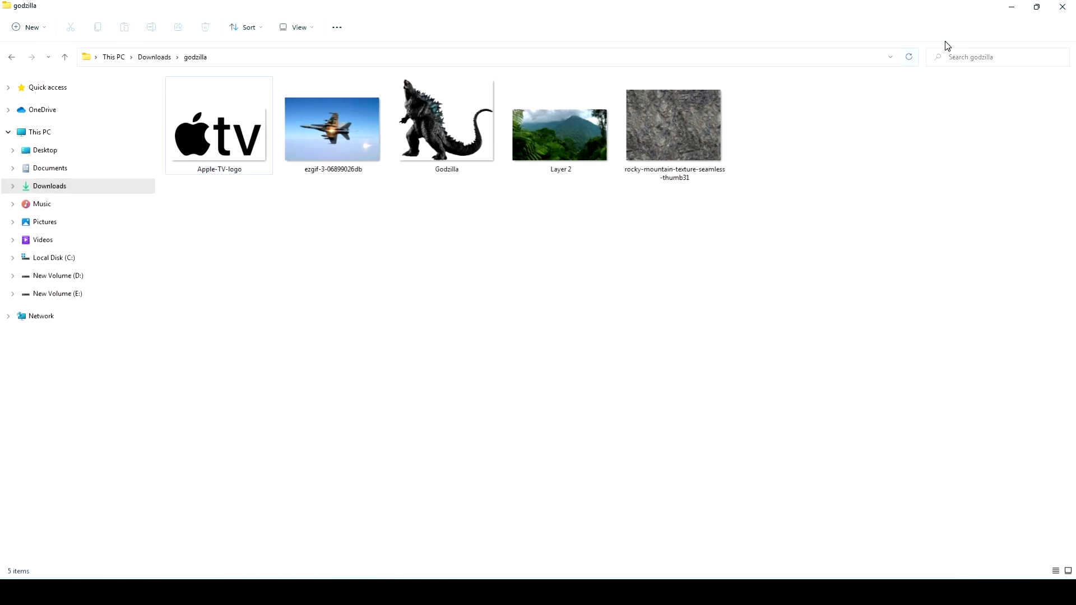
Shrink the godzilla folder window so Photoshop's home screen shows behind it.
{"action": "left_click", "coordinate": [1037, 7]}
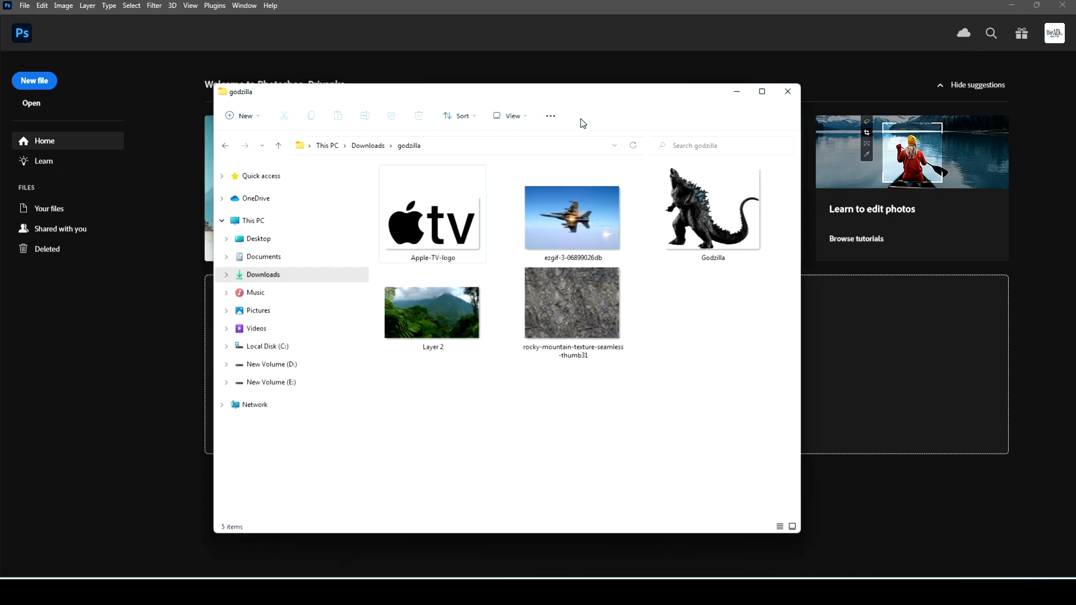
Create a new 5 x 6.25 in, 300 ppi (1500×1875 px) document.
{"action": "left_click", "coordinate": [945, 51]}
{"action": "left_click", "coordinate": [34, 80]}
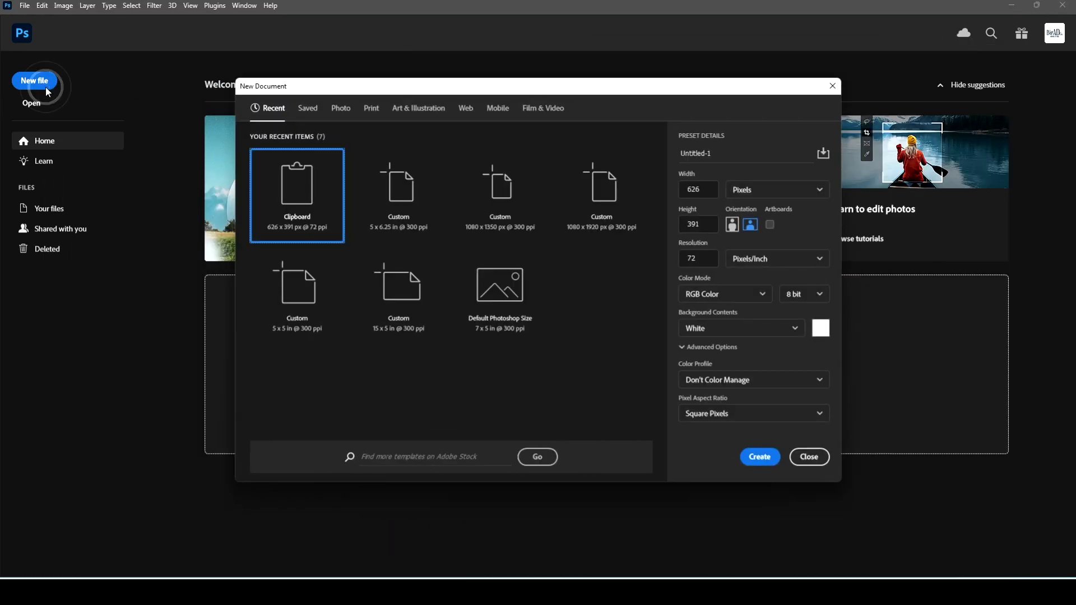
{"action": "left_click", "coordinate": [398, 194]}
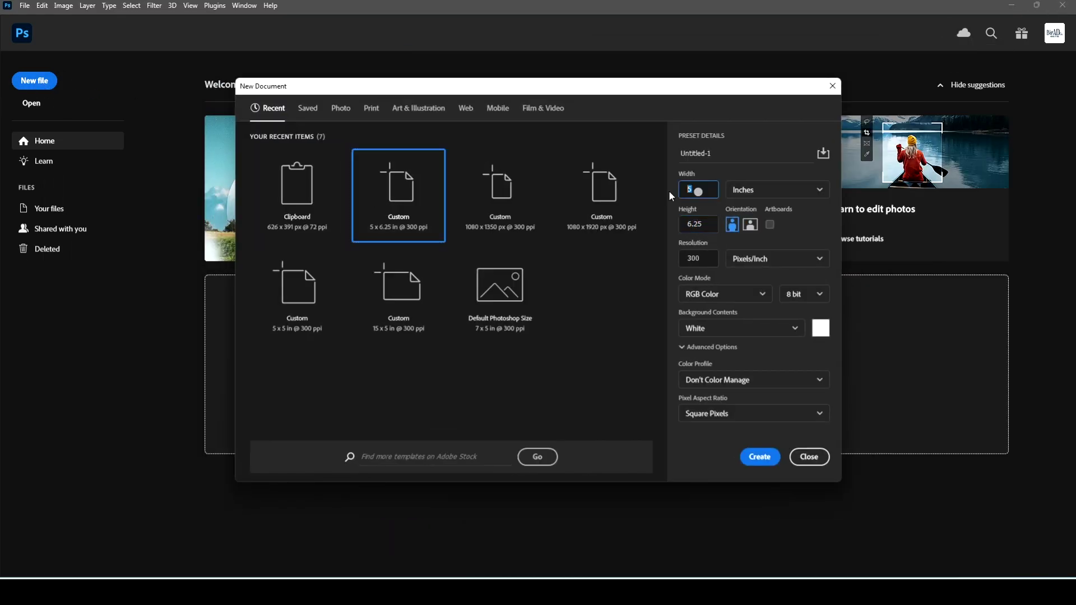
{"action": "left_click", "coordinate": [754, 461]}
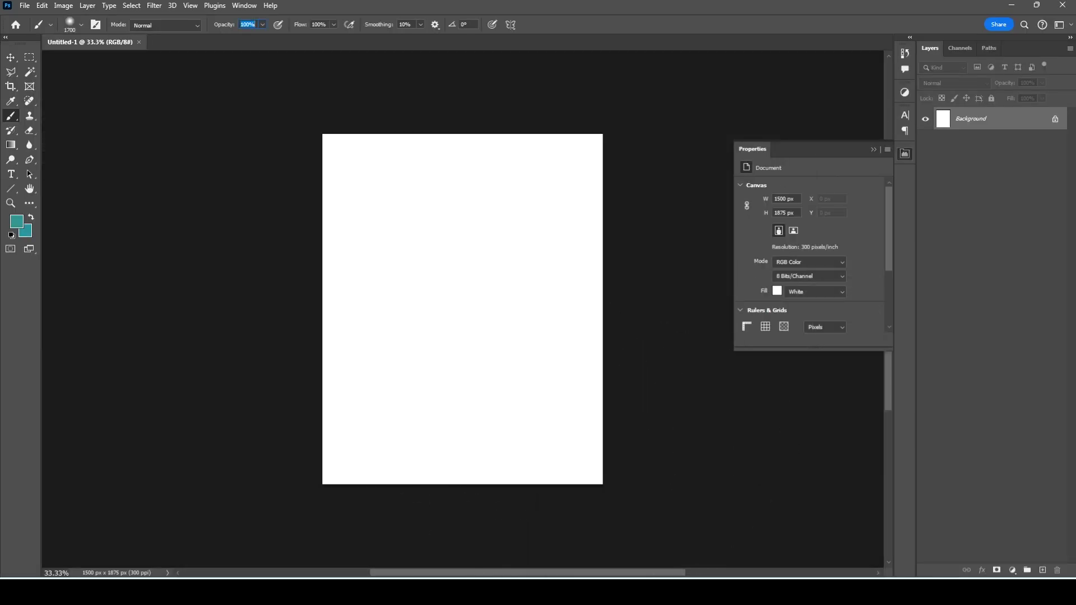
Place all five godzilla images as layers and hide all but the jungle photo.
{"action": "key", "text": "alt+Tab"}
{"action": "key", "text": "ctrl+a"}
{"action": "left_click_drag", "start_coordinate": [780, 263], "coordinate": [370, 227]}
{"action": "key", "text": "Return"}
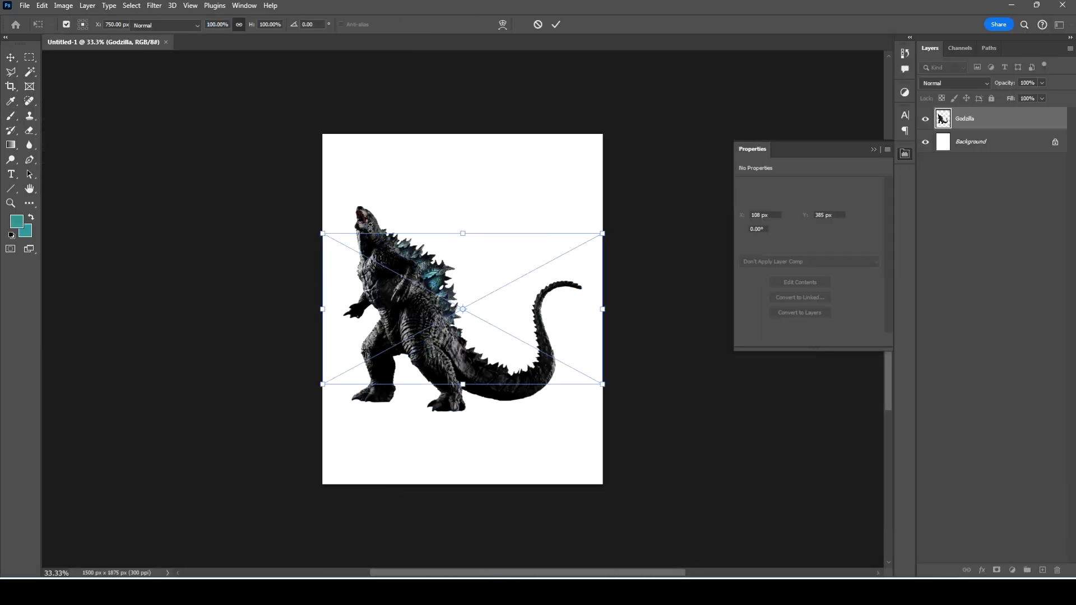
{"action": "key", "text": "Return"}
{"action": "key", "text": "Return"}
{"action": "key", "text": "Return"}
{"action": "key", "text": "Return"}
{"action": "key", "text": "b"}
{"action": "mouse_move", "coordinate": [925, 119]}
{"action": "left_mouse_down"}
{"action": "mouse_move", "coordinate": [926, 164]}
{"action": "mouse_move", "coordinate": [965, 223]}
{"action": "left_mouse_up"}
{"action": "left_click", "coordinate": [926, 211]}
Rename the jungle photo layer 'Jungle Background' and duplicate it.
{"action": "key", "text": "v"}
{"action": "left_click", "coordinate": [872, 149]}
{"action": "double_click", "coordinate": [965, 210]}
{"action": "type", "text": "Jungle Back"}
{"action": "key", "text": "ctrl+j"}
{"action": "double_click", "coordinate": [970, 211]}
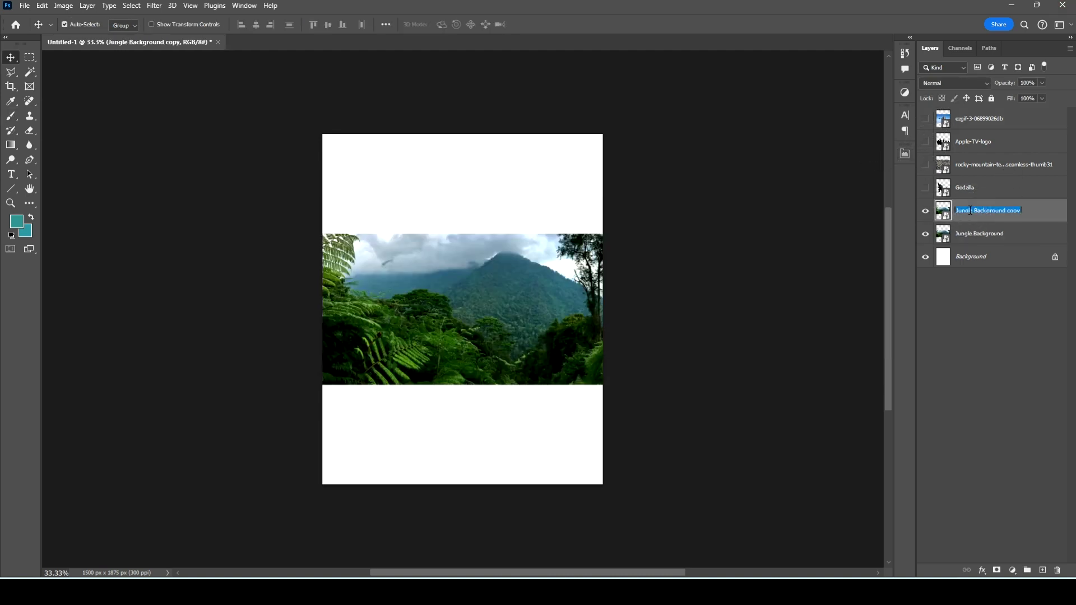
Hide Jungle Background and Magic Wand-select the mountain and sky on the copy.
{"action": "left_click", "coordinate": [925, 233]}
{"action": "scroll", "coordinate": [432, 276], "scroll_direction": "up", "scroll_amount": 3}
{"action": "scroll", "coordinate": [432, 277], "scroll_direction": "down", "scroll_amount": 2}
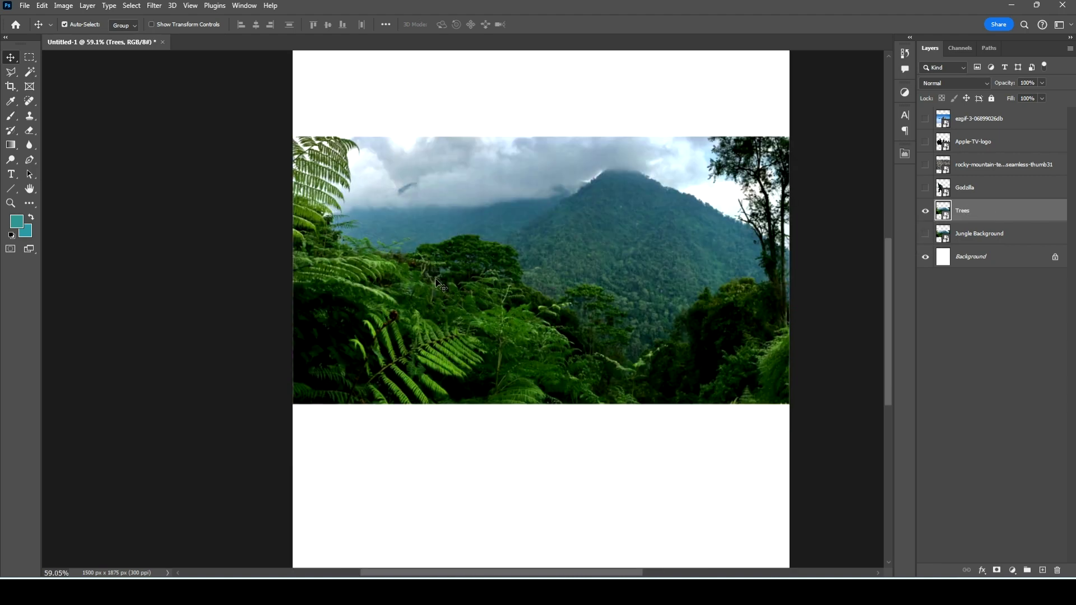
{"action": "key", "text": "w"}
{"action": "left_click", "coordinate": [615, 255]}
{"action": "left_click", "coordinate": [646, 310]}
{"action": "left_click", "coordinate": [617, 168]}
Extend the selection with Quick Selection over the clouds and around the mid-ground trees.
{"action": "right_click", "coordinate": [530, 173]}
{"action": "right_click", "coordinate": [30, 72]}
{"action": "left_click", "coordinate": [72, 79]}
{"action": "left_click", "coordinate": [408, 173]}
{"action": "left_click", "coordinate": [667, 279]}
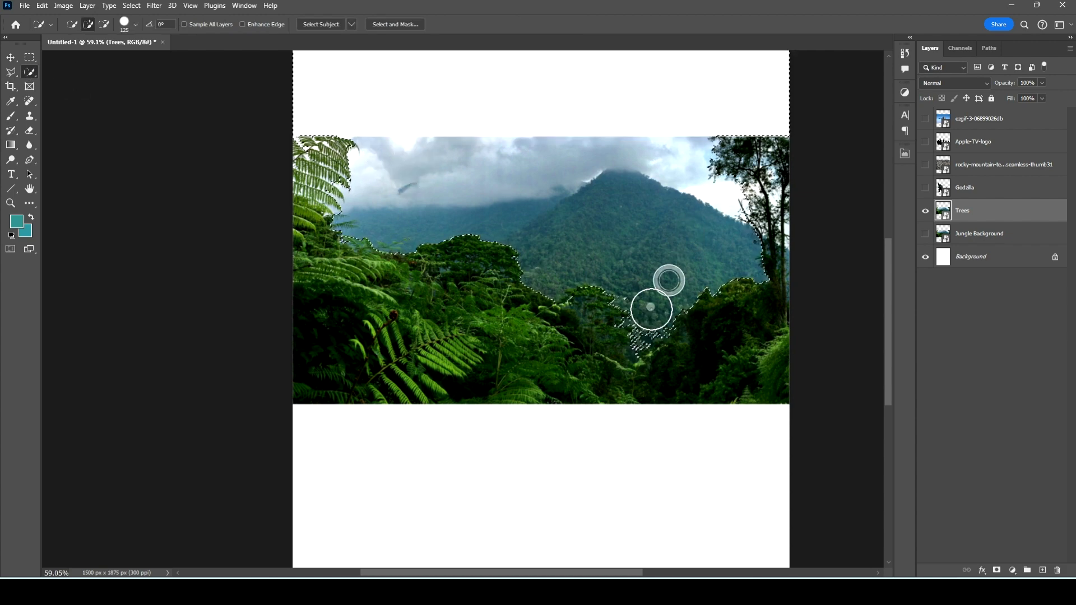
{"action": "scroll", "coordinate": [590, 283], "scroll_direction": "up", "scroll_amount": 4}
{"action": "key", "text": "bracketleft"}
{"action": "key", "text": "bracketleft"}
{"action": "key", "text": "bracketleft"}
{"action": "mouse_move", "coordinate": [575, 311]}
{"action": "left_mouse_down"}
{"action": "mouse_move", "coordinate": [586, 313]}
{"action": "mouse_move", "coordinate": [522, 356]}
{"action": "left_mouse_up"}
{"action": "key", "text": "bracketleft"}
{"action": "key", "text": "bracketleft"}
{"action": "key", "text": "bracketleft"}
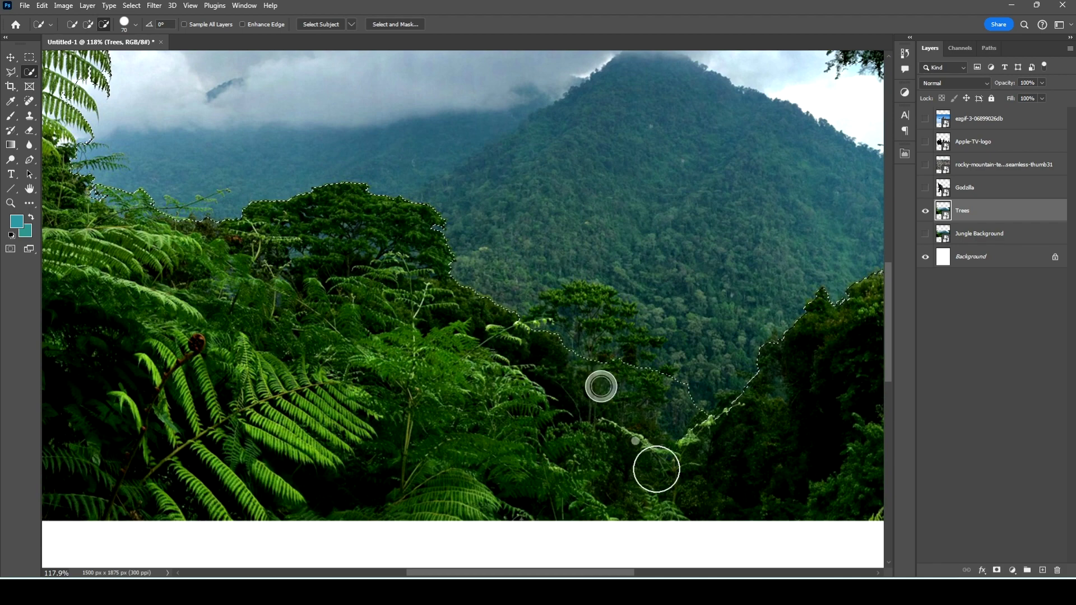
{"action": "left_click_drag", "start_coordinate": [567, 318], "coordinate": [692, 398]}
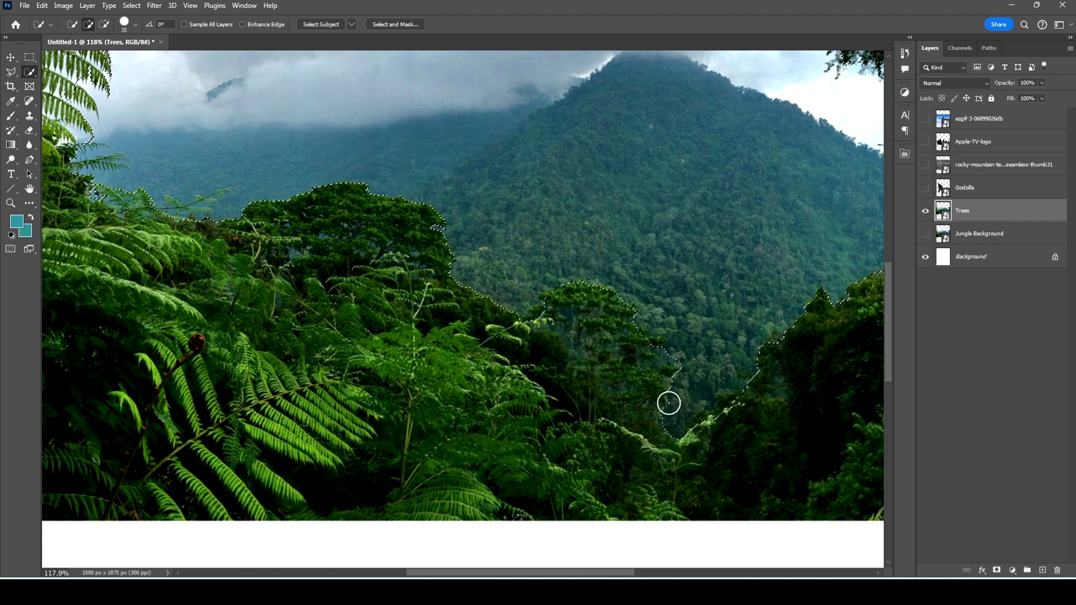
{"action": "scroll", "coordinate": [139, 162], "scroll_direction": "down", "scroll_amount": 3}
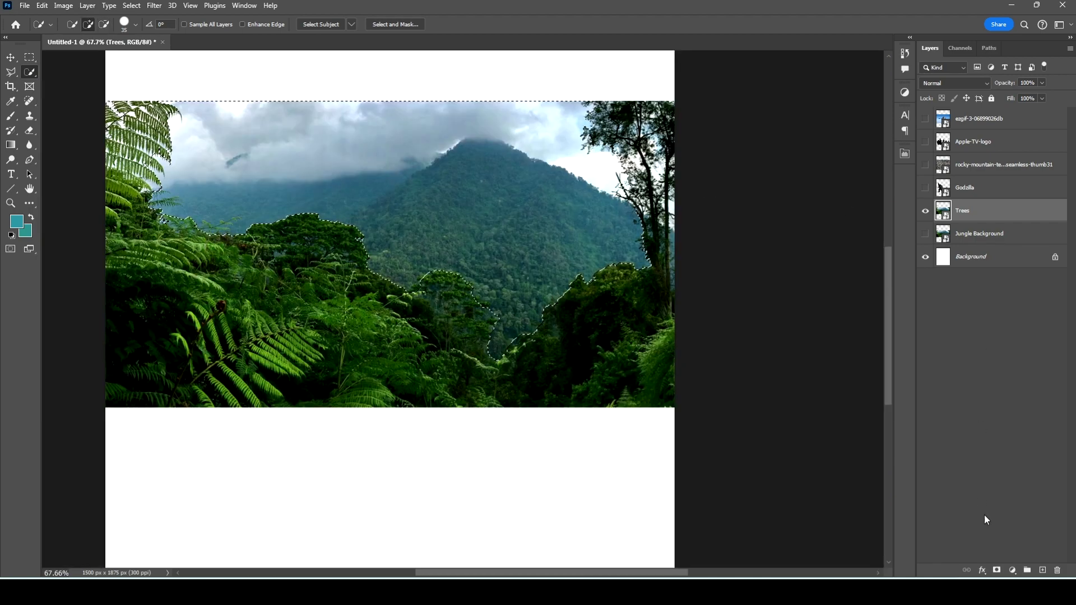
Mask the Trees layer, invert the mask, and brush-soften the right-hand tree tops.
{"action": "left_click", "coordinate": [997, 570]}
{"action": "key", "text": "ctrl+i"}
{"action": "key", "text": "b"}
{"action": "scroll", "coordinate": [568, 175], "scroll_direction": "up", "scroll_amount": 3}
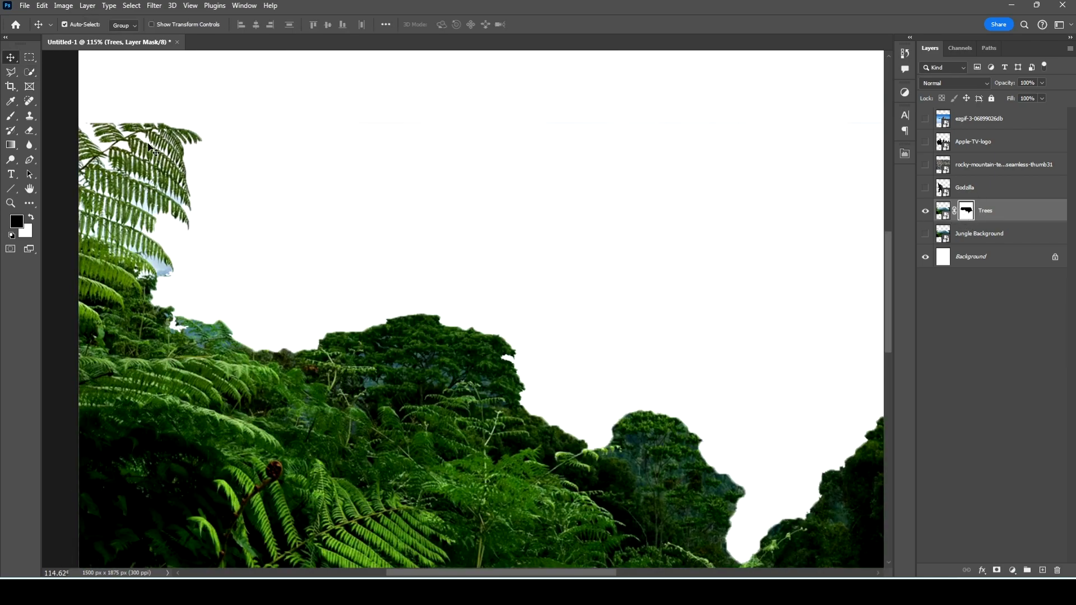
{"action": "scroll", "coordinate": [569, 176], "scroll_direction": "down", "scroll_amount": 2}
{"action": "key", "text": "bracketleft"}
{"action": "key", "text": "bracketleft"}
{"action": "key", "text": "bracketleft"}
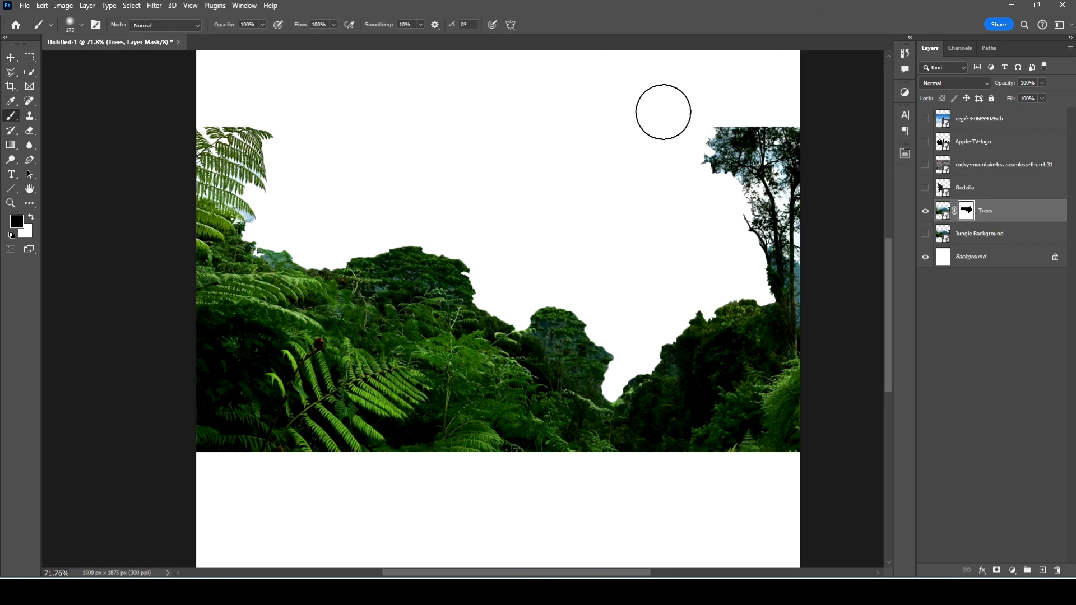
{"action": "left_click_drag", "start_coordinate": [779, 98], "coordinate": [705, 95]}
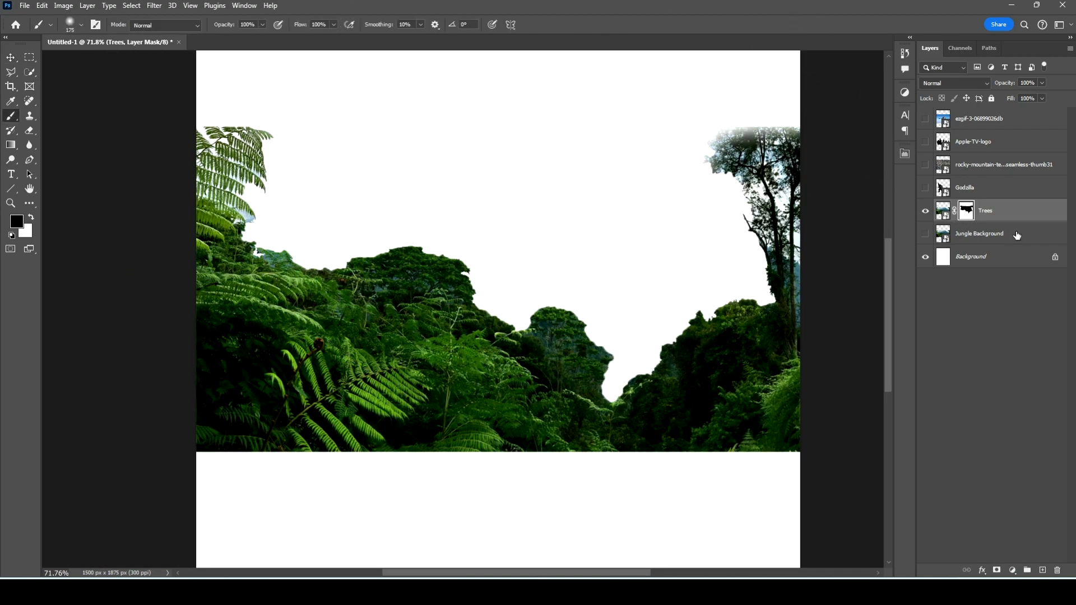
Feather the Trees mask edges in the mask Properties.
{"action": "double_click", "coordinate": [969, 211]}
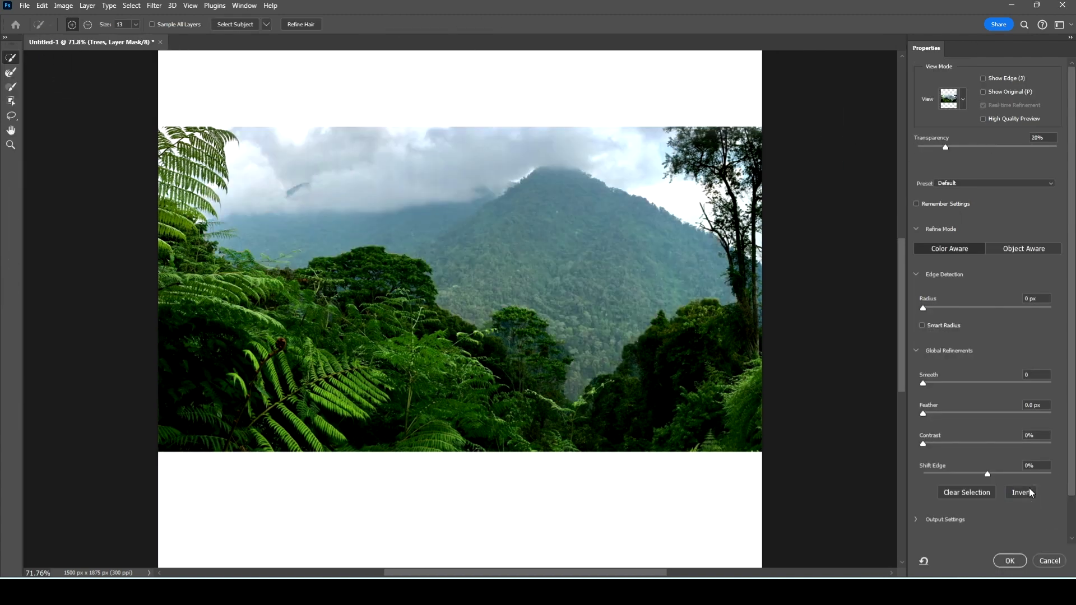
{"action": "left_click_drag", "start_coordinate": [924, 412], "coordinate": [956, 433]}
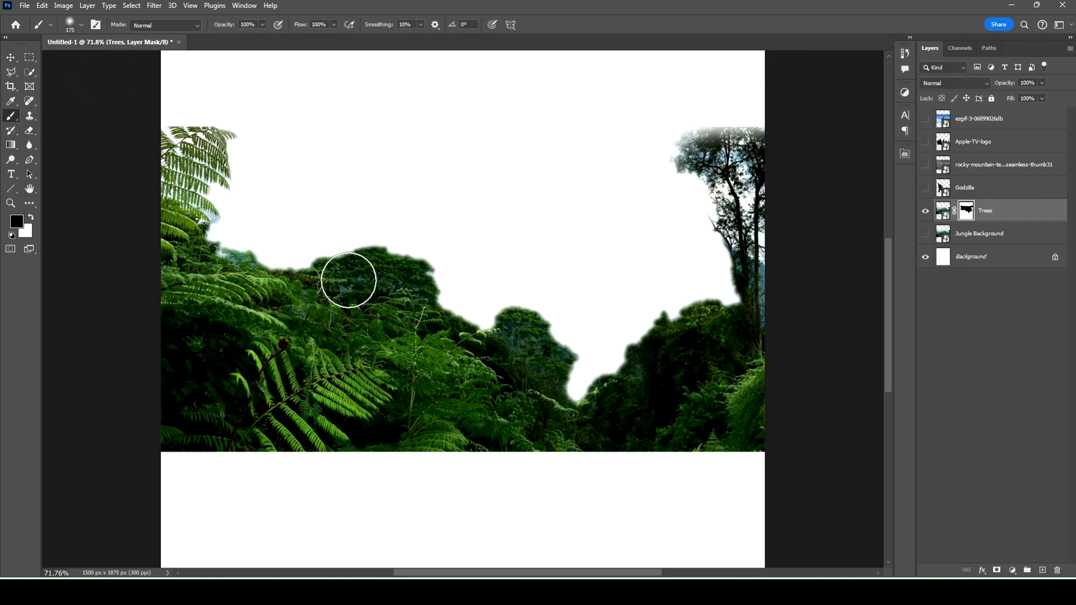
{"action": "scroll", "coordinate": [348, 280], "scroll_direction": "down", "scroll_amount": 2}
{"action": "scroll", "coordinate": [463, 247], "scroll_direction": "down", "scroll_amount": 2}
Fit the poster on screen and show and select the Jungle Background layer.
{"action": "key", "text": "ctrl+0"}
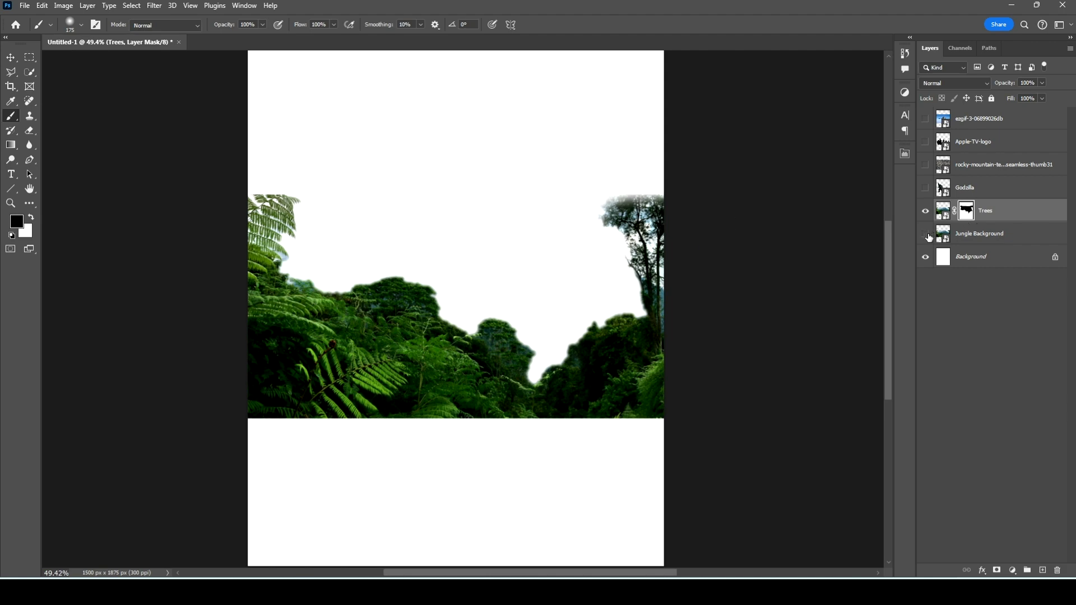
{"action": "left_click", "coordinate": [926, 234]}
{"action": "left_click", "coordinate": [1003, 240]}
{"action": "scroll", "coordinate": [499, 264], "scroll_direction": "down", "scroll_amount": 2}
{"action": "key", "text": "ctrl+t"}
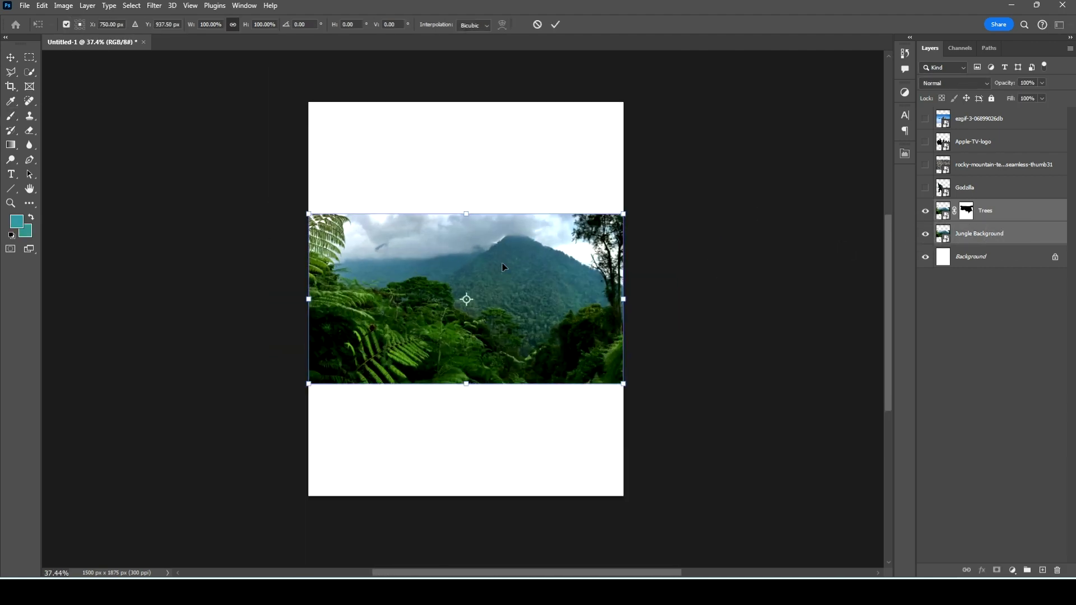
Scale Jungle Background to fill the poster, show Godzilla, and move Trees above it.
{"action": "left_click_drag", "start_coordinate": [466, 213], "coordinate": [469, 101]}
{"action": "key", "text": "Return"}
{"action": "left_click", "coordinate": [925, 187]}
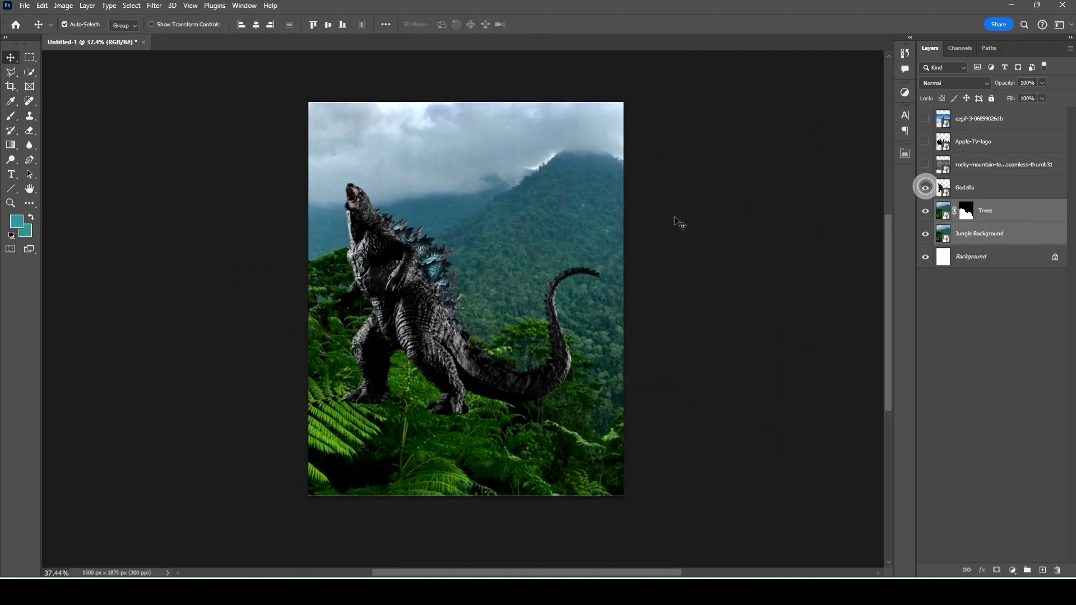
{"action": "left_click_drag", "start_coordinate": [978, 211], "coordinate": [1007, 191]}
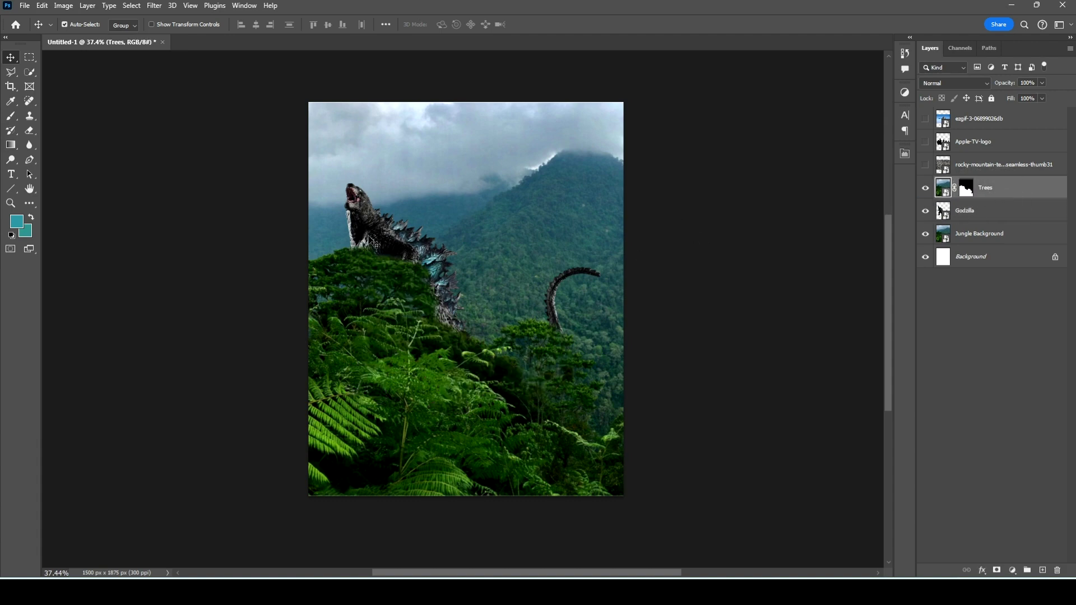
Reposition Godzilla behind the trees and enlarge him to about 139%.
{"action": "left_click_drag", "start_coordinate": [375, 245], "coordinate": [486, 288]}
{"action": "left_click_drag", "start_coordinate": [600, 180], "coordinate": [552, 163]}
{"action": "left_click", "coordinate": [487, 289]}
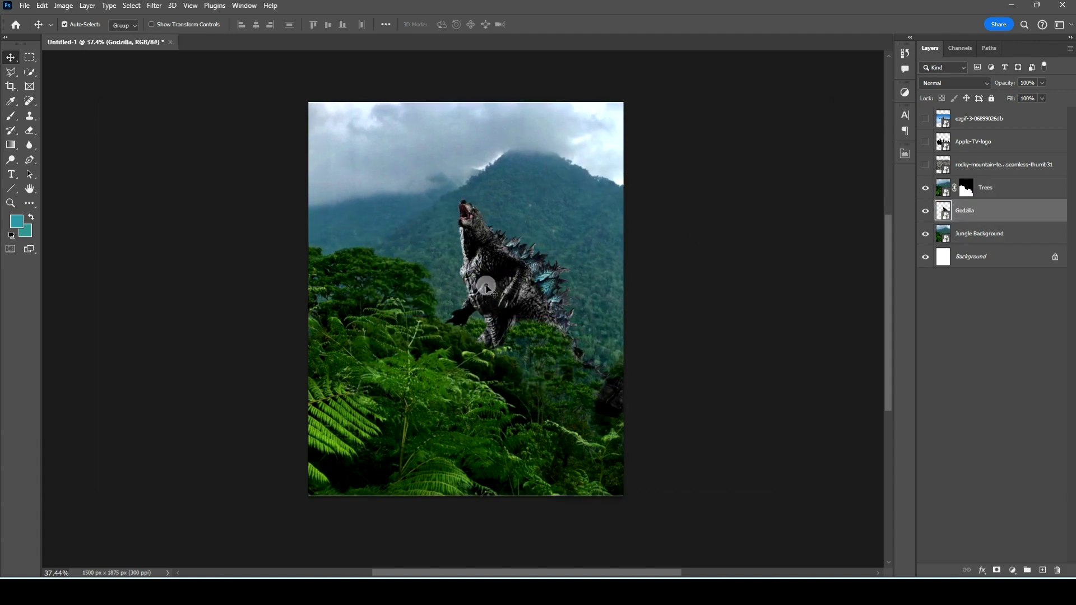
{"action": "key", "text": "ctrl+t"}
{"action": "left_click_drag", "start_coordinate": [444, 199], "coordinate": [382, 138]}
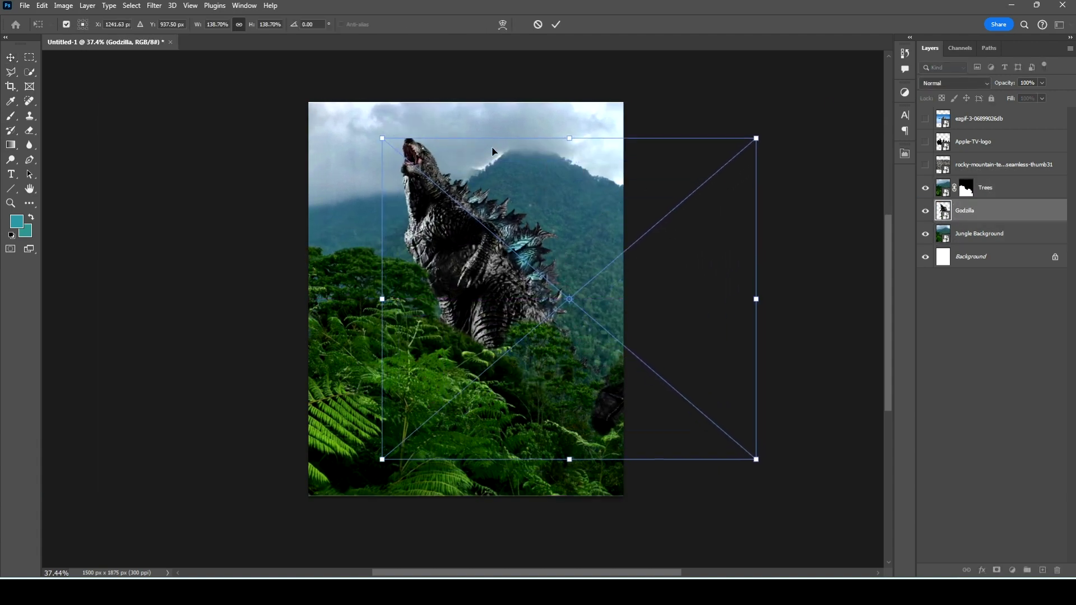
{"action": "key", "text": "Return"}
{"action": "left_click", "coordinate": [518, 144]}
Lower and enlarge the Trees layer across the bottom of the poster.
{"action": "left_click_drag", "start_coordinate": [454, 402], "coordinate": [600, 381]}
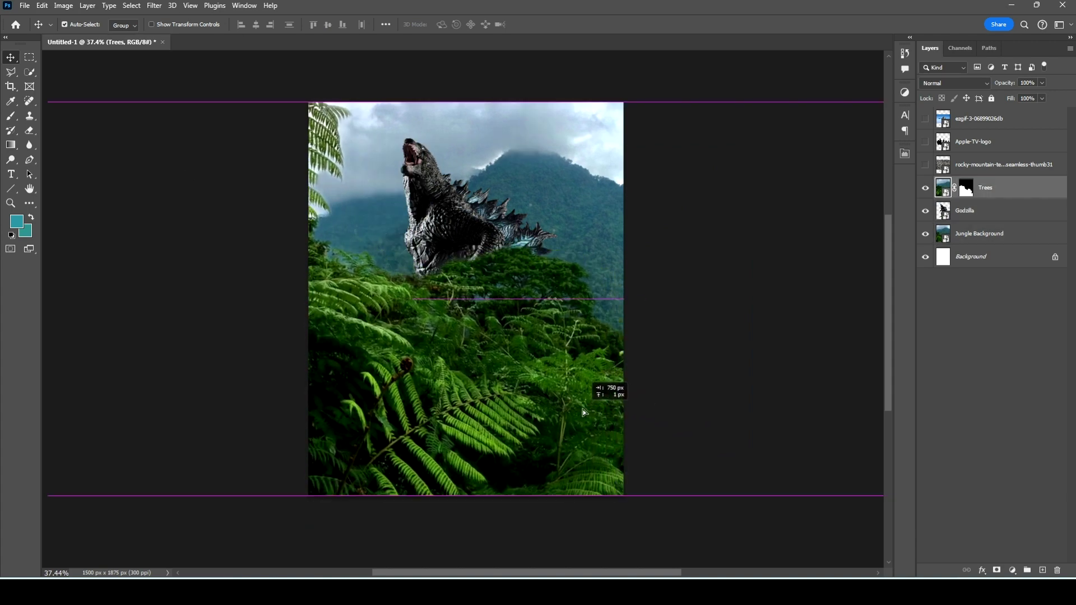
{"action": "key", "text": "ctrl+t"}
{"action": "left_click_drag", "start_coordinate": [435, 261], "coordinate": [506, 295]}
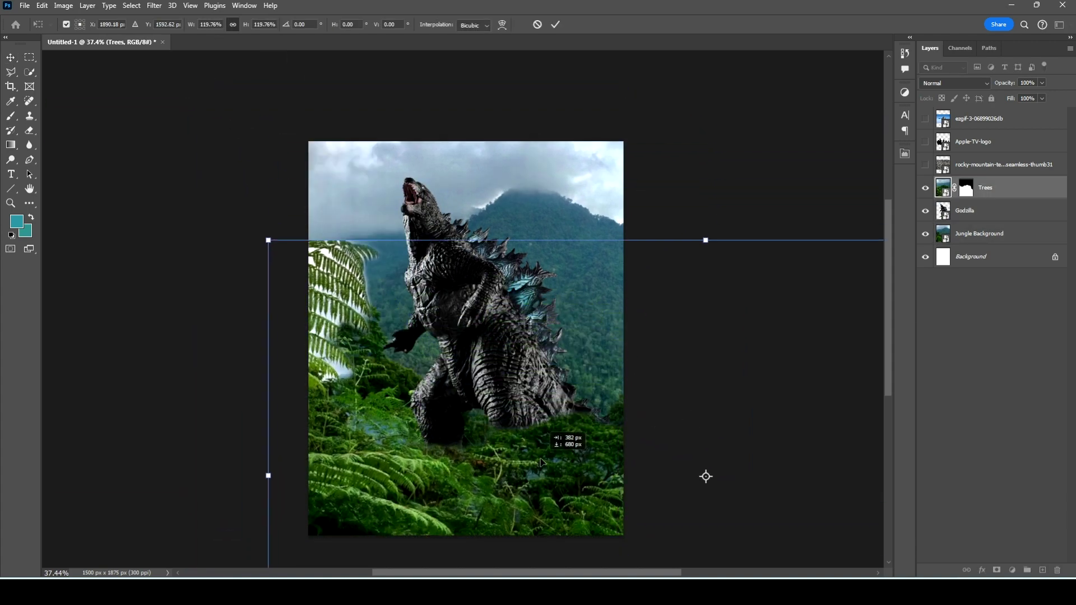
{"action": "left_click_drag", "start_coordinate": [232, 221], "coordinate": [620, 416]}
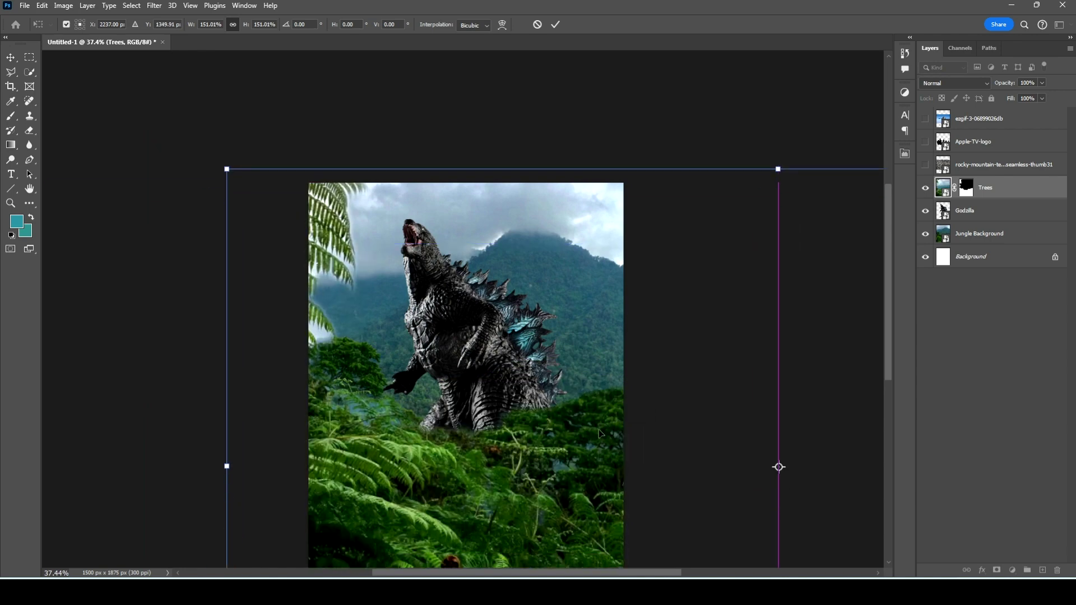
{"action": "key", "text": "Return"}
{"action": "scroll", "coordinate": [550, 448], "scroll_direction": "up", "scroll_amount": 1}
Convert Trees to a smart object and apply a 121.5-pixel Gaussian Blur.
{"action": "right_click", "coordinate": [1018, 187]}
{"action": "left_click", "coordinate": [974, 201]}
{"action": "left_click", "coordinate": [152, 6]}
{"action": "left_click", "coordinate": [188, 151]}
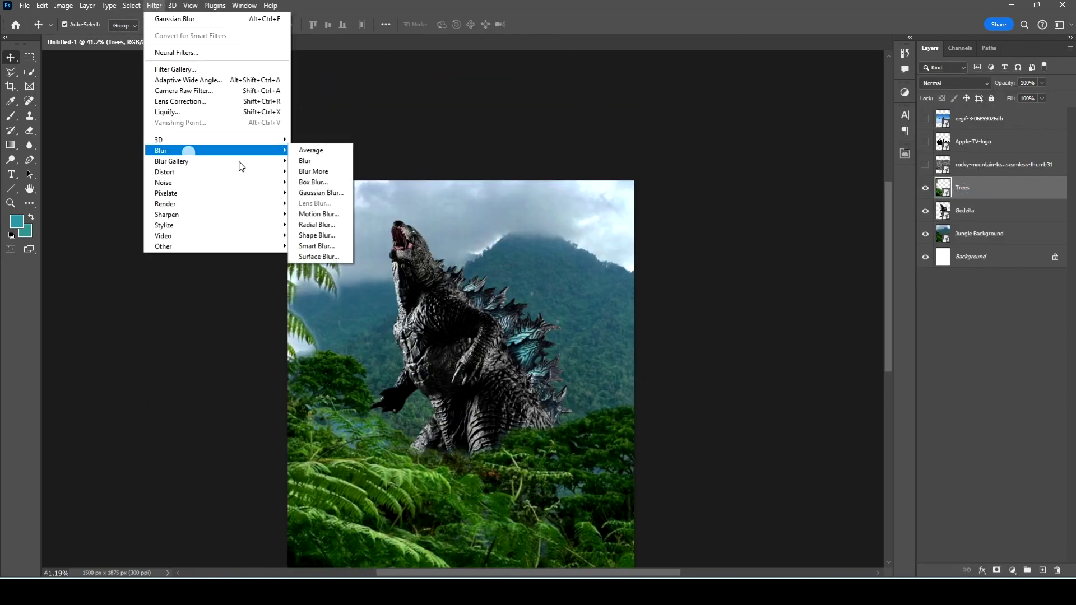
{"action": "left_click", "coordinate": [321, 193]}
{"action": "left_click_drag", "start_coordinate": [791, 259], "coordinate": [834, 262]}
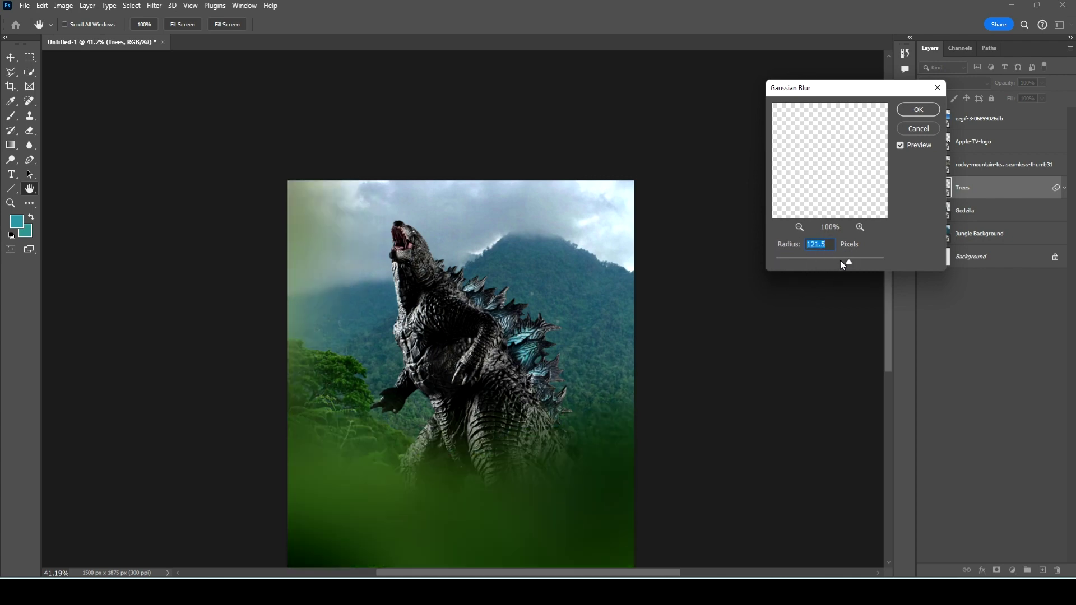
{"action": "left_click", "coordinate": [946, 273]}
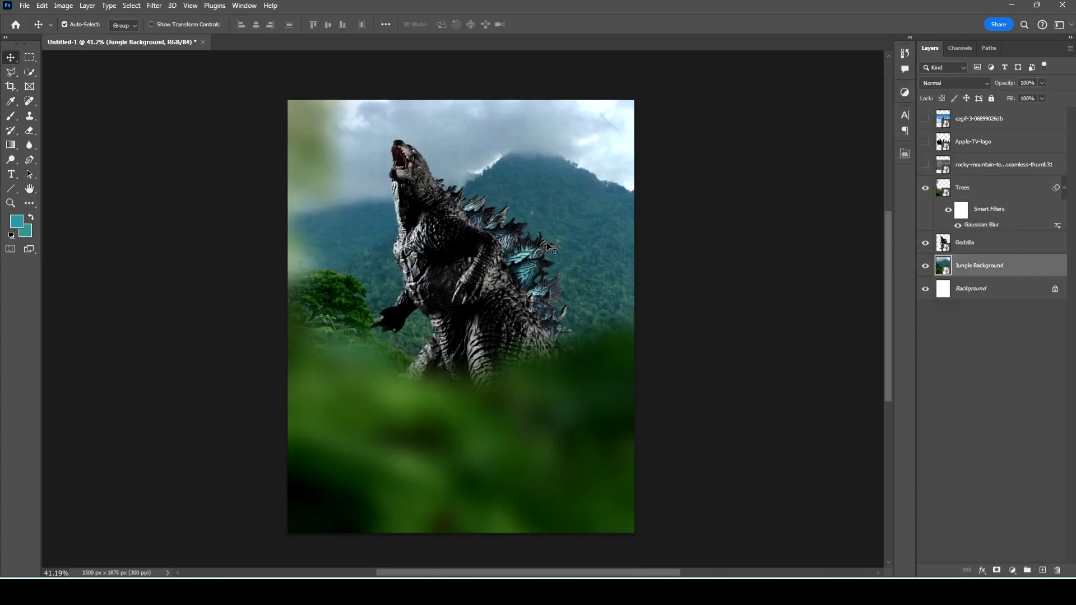
Shift Jungle Background upward and scale it to about 43%.
{"action": "left_click_drag", "start_coordinate": [548, 247], "coordinate": [547, 237]}
{"action": "key", "text": "ctrl+t"}
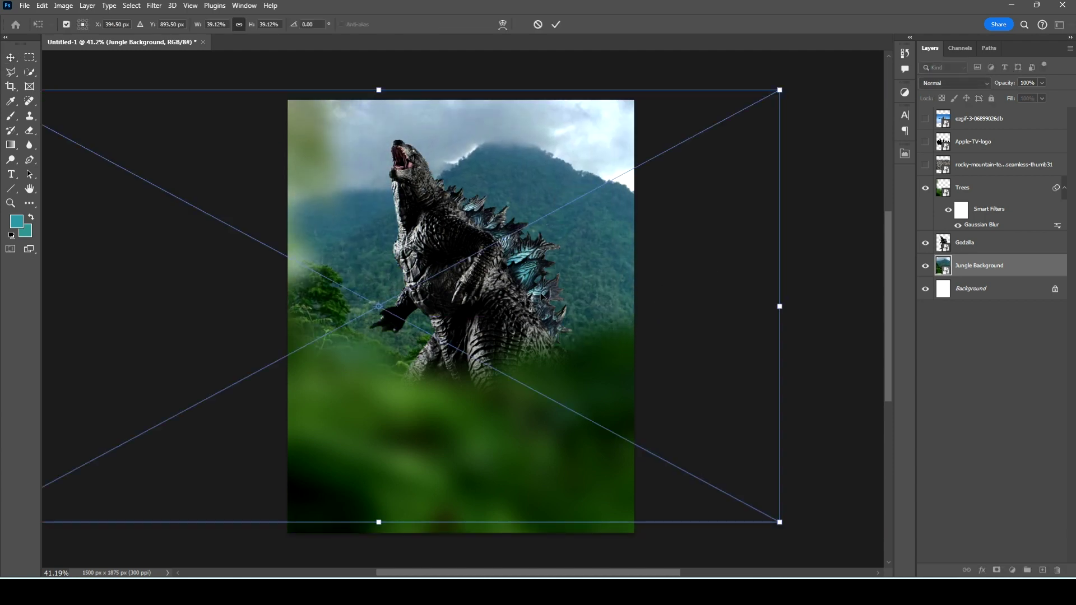
{"action": "left_click_drag", "start_coordinate": [378, 522], "coordinate": [575, 393]}
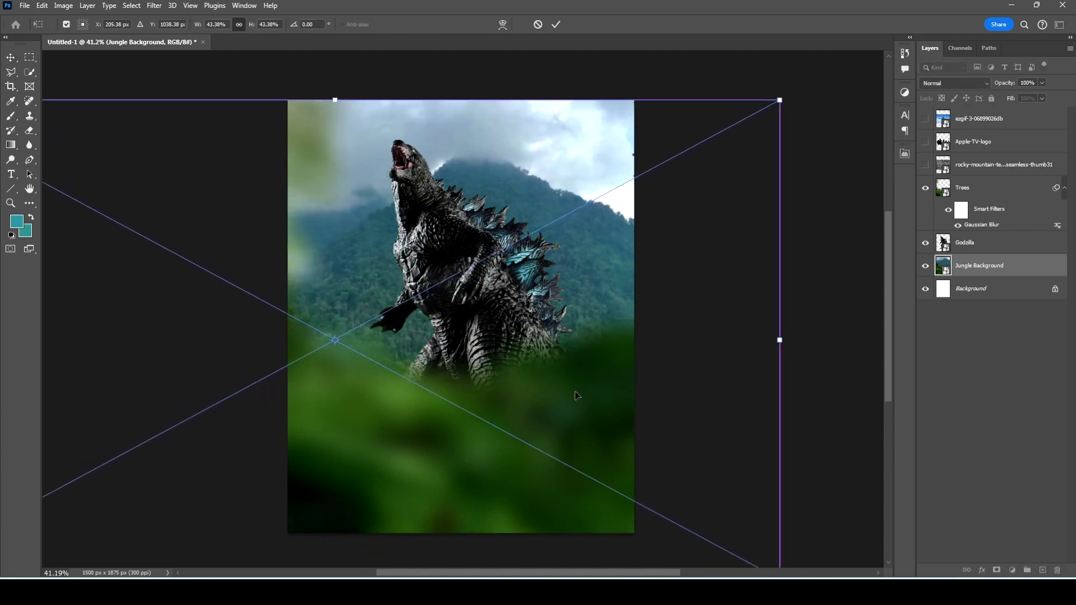
{"action": "key", "text": "Return"}
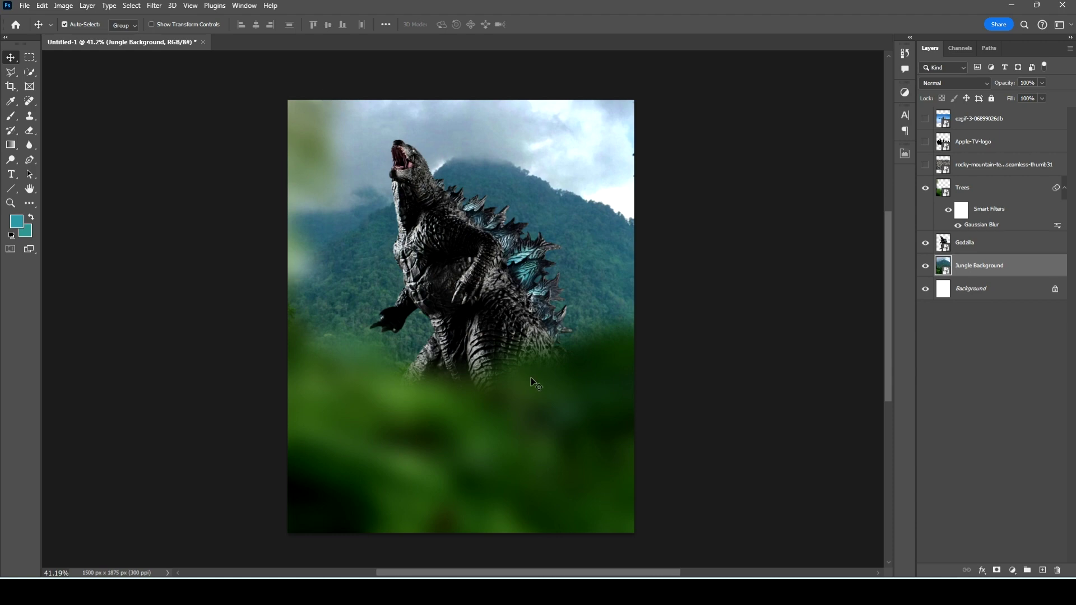
{"action": "left_click", "coordinate": [501, 300]}
Apply a Camera Raw Filter to the Trees layer, reviewing its Light and Color settings.
{"action": "left_click", "coordinate": [582, 389]}
{"action": "left_click", "coordinate": [154, 6]}
{"action": "left_click", "coordinate": [245, 93]}
{"action": "left_click", "coordinate": [846, 182]}
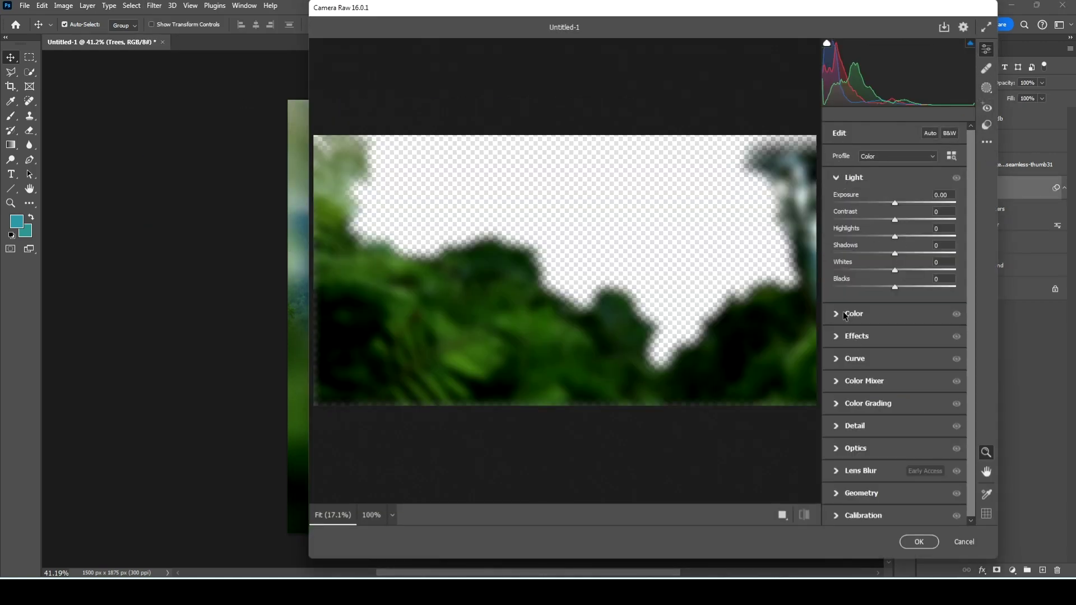
{"action": "left_click", "coordinate": [857, 314]}
{"action": "left_click", "coordinate": [919, 542]}
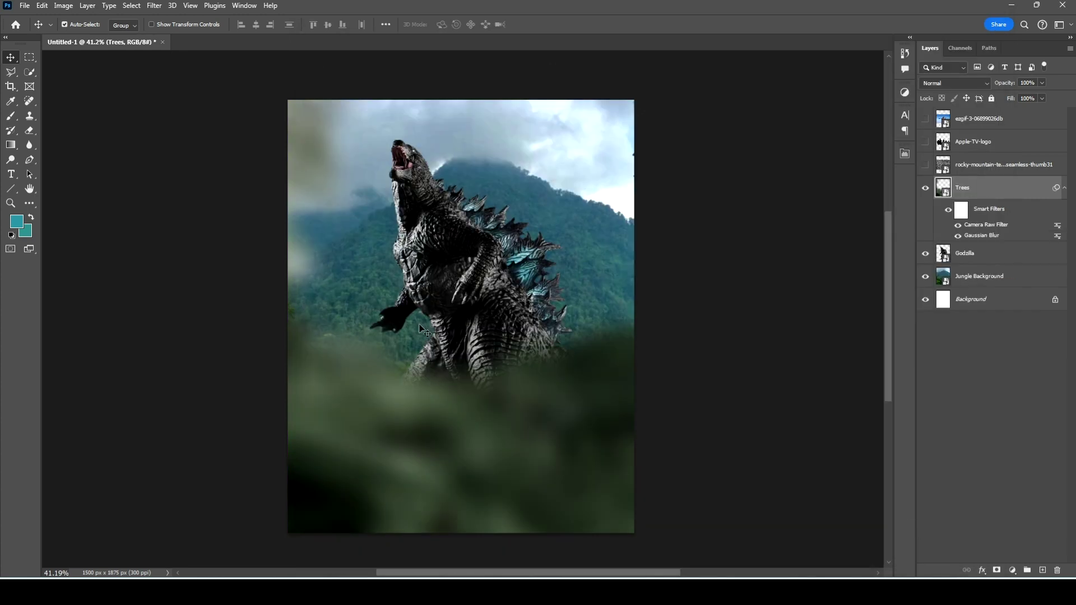
Apply Camera Raw to Jungle Background with lowered Saturation.
{"action": "left_click", "coordinate": [571, 214]}
{"action": "left_click", "coordinate": [154, 6]}
{"action": "left_click", "coordinate": [211, 19]}
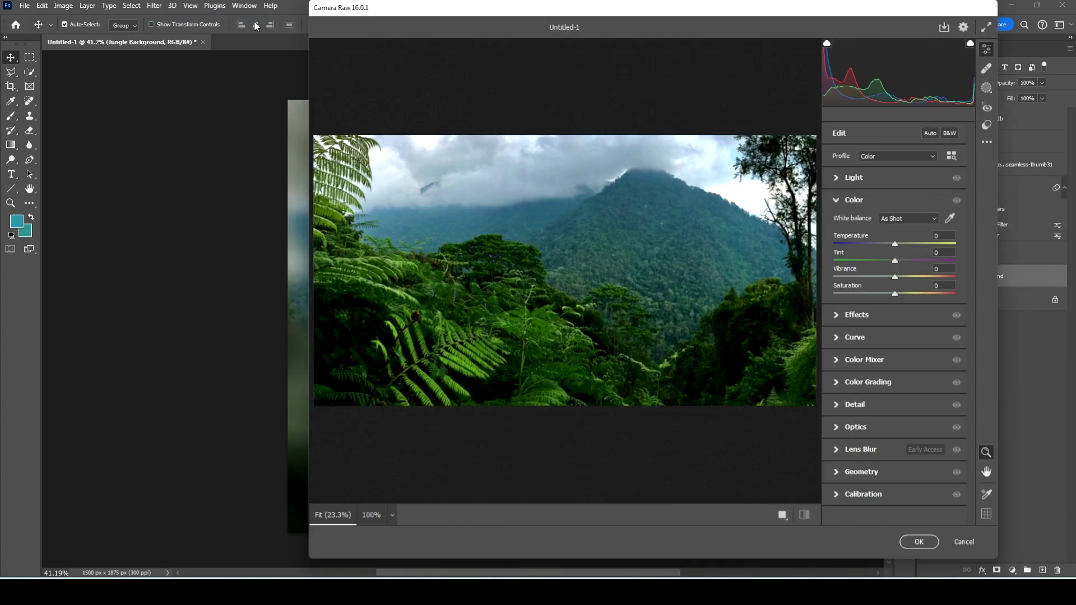
{"action": "left_click_drag", "start_coordinate": [895, 298], "coordinate": [849, 296]}
{"action": "left_click", "coordinate": [919, 542]}
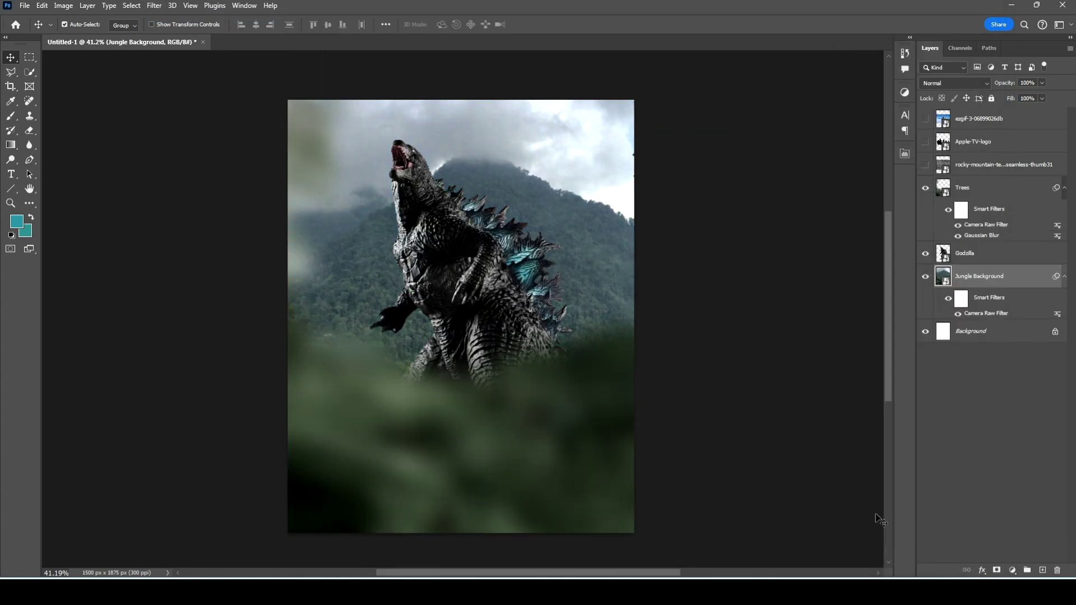
{"action": "left_click", "coordinate": [953, 254]}
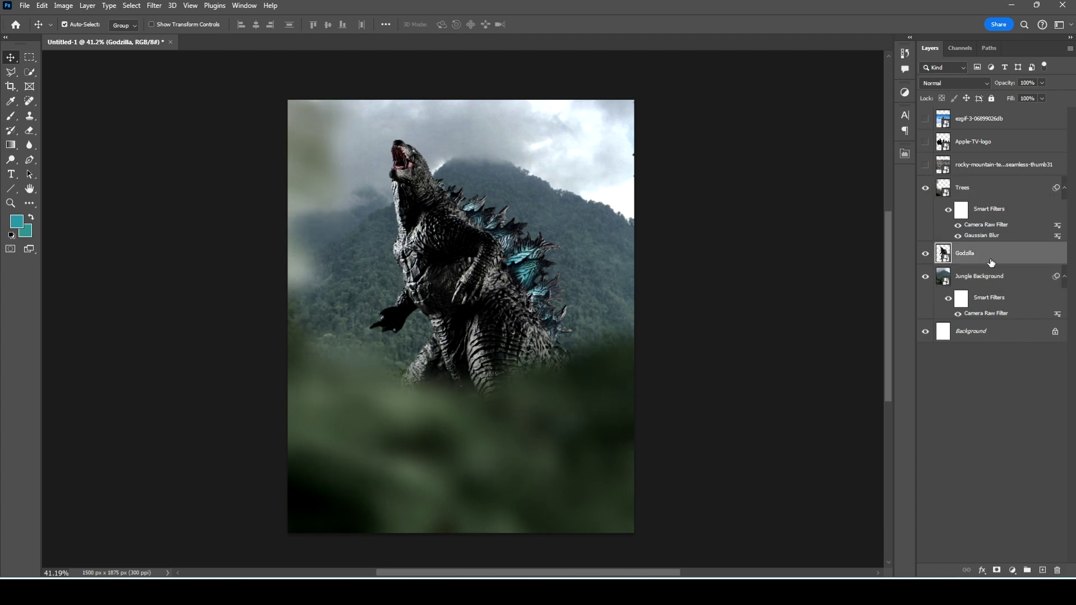
Apply a 2-pixel Gaussian Blur smart filter to Godzilla.
{"action": "left_click", "coordinate": [154, 5]}
{"action": "left_click", "coordinate": [325, 202]}
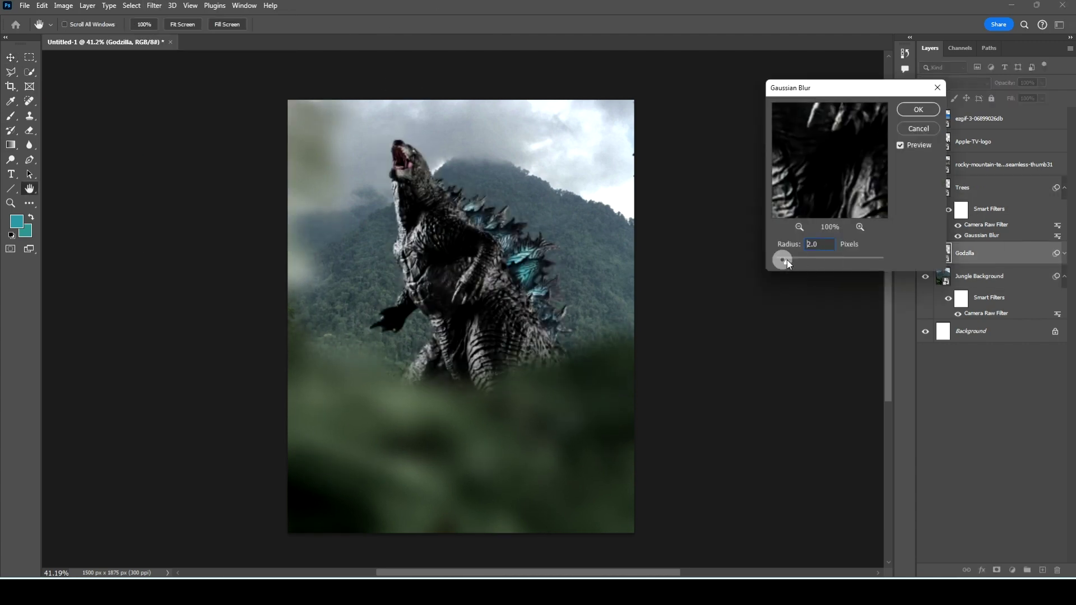
{"action": "key", "text": "Return"}
{"action": "scroll", "coordinate": [527, 250], "scroll_direction": "up", "scroll_amount": 2}
{"action": "key", "text": "ctrl+z"}
Invert Godzilla's blur filter mask to black and set up a small white brush.
{"action": "left_click", "coordinate": [961, 275]}
{"action": "key", "text": "ctrl+i"}
{"action": "key", "text": "b"}
{"action": "key", "text": "d"}
{"action": "scroll", "coordinate": [504, 216], "scroll_direction": "up", "scroll_amount": 3}
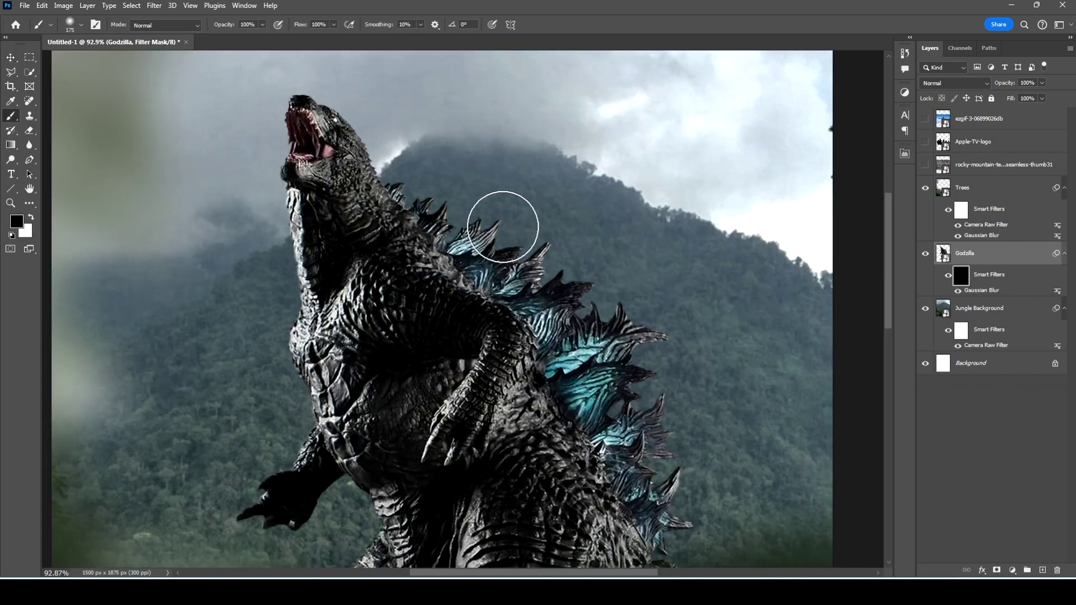
{"action": "scroll", "coordinate": [401, 179], "scroll_direction": "up", "scroll_amount": 5}
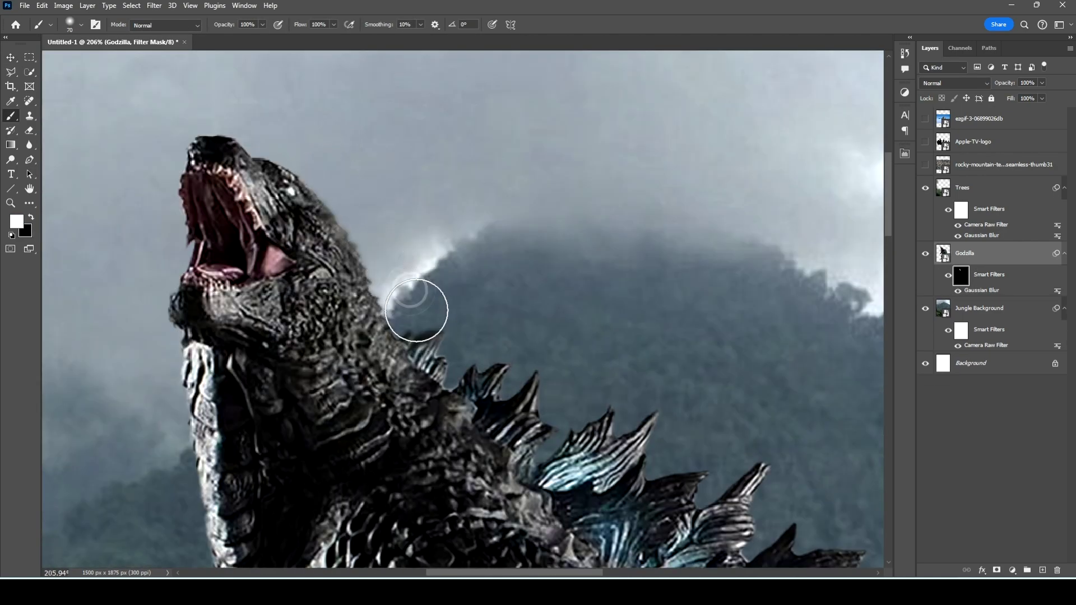
{"action": "scroll", "coordinate": [396, 293], "scroll_direction": "up", "scroll_amount": 4}
{"action": "key", "text": "bracketleft"}
{"action": "key", "text": "bracketleft"}
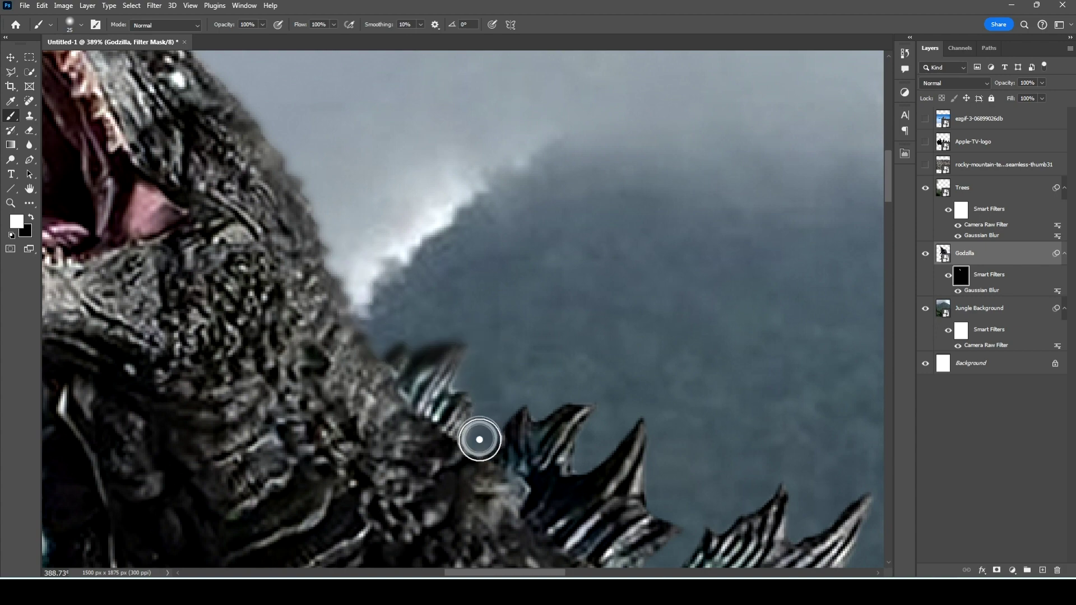
Paint white on the filter mask along Godzilla's spike, arm, foot and head edges.
{"action": "left_click_drag", "start_coordinate": [479, 439], "coordinate": [497, 287]}
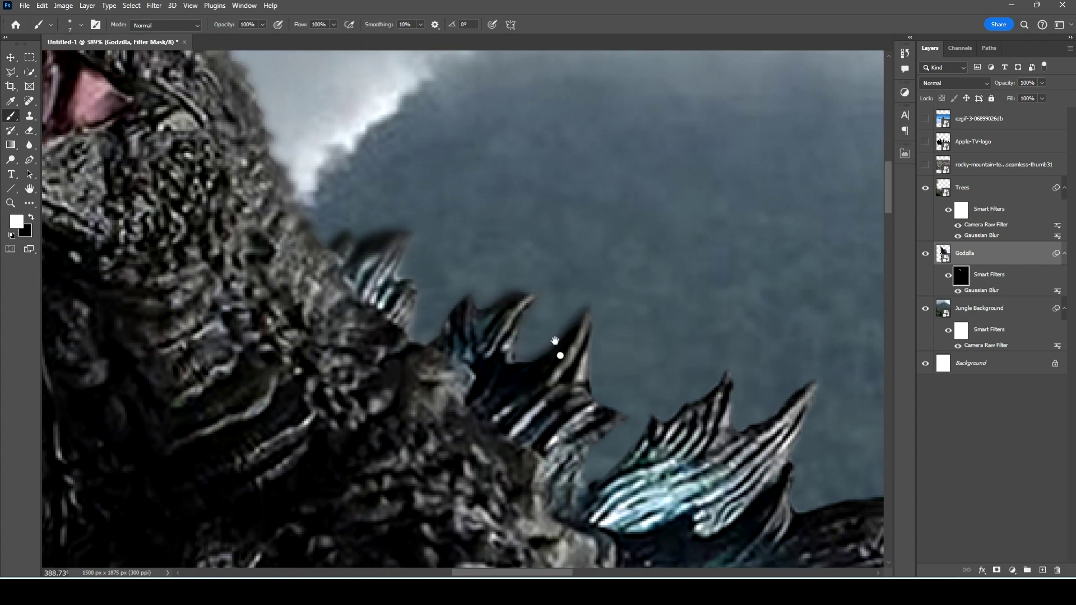
{"action": "left_click_drag", "start_coordinate": [555, 340], "coordinate": [546, 273]}
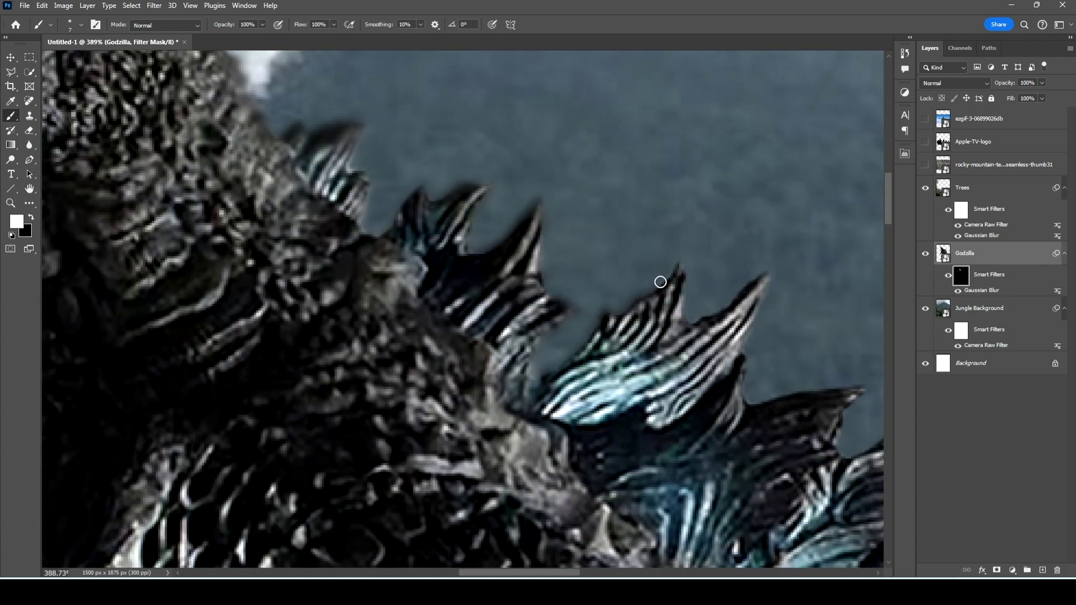
{"action": "left_click_drag", "start_coordinate": [775, 394], "coordinate": [413, 320]}
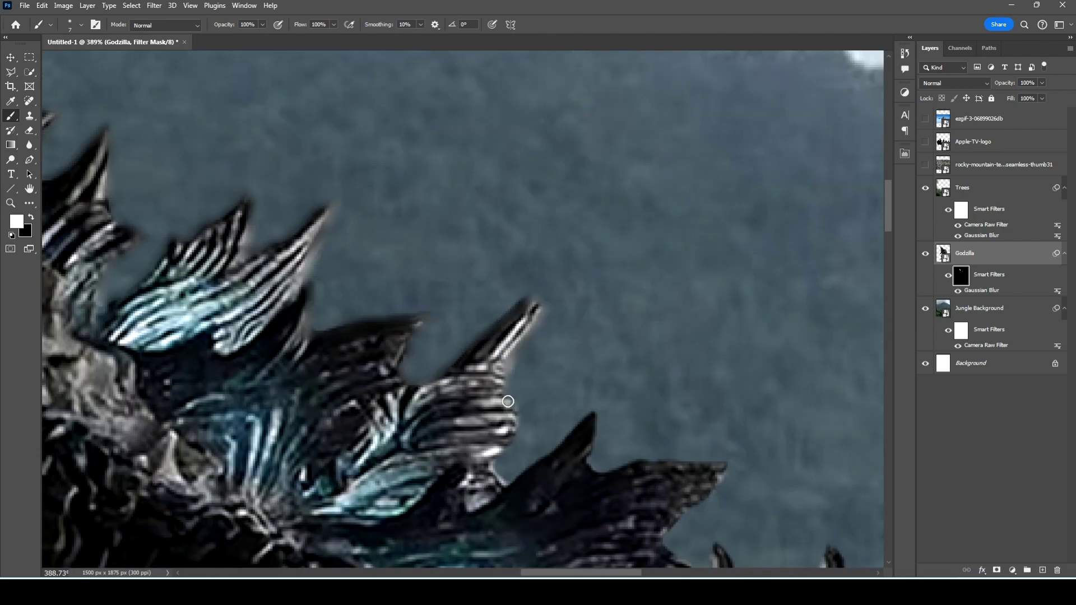
{"action": "scroll", "coordinate": [508, 402], "scroll_direction": "down", "scroll_amount": 3}
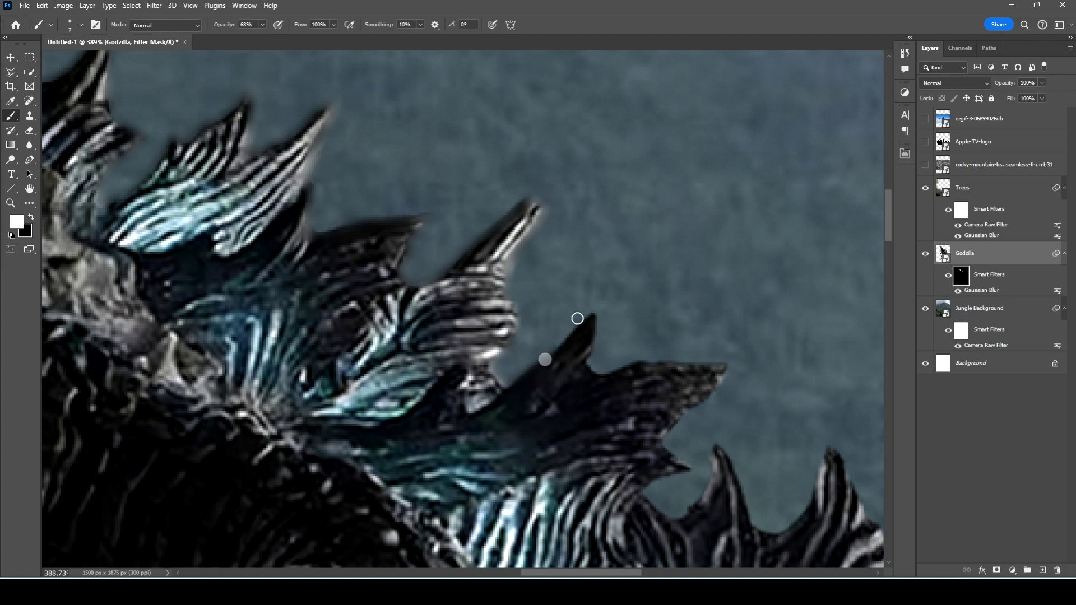
{"action": "scroll", "coordinate": [726, 275], "scroll_direction": "down", "scroll_amount": 3}
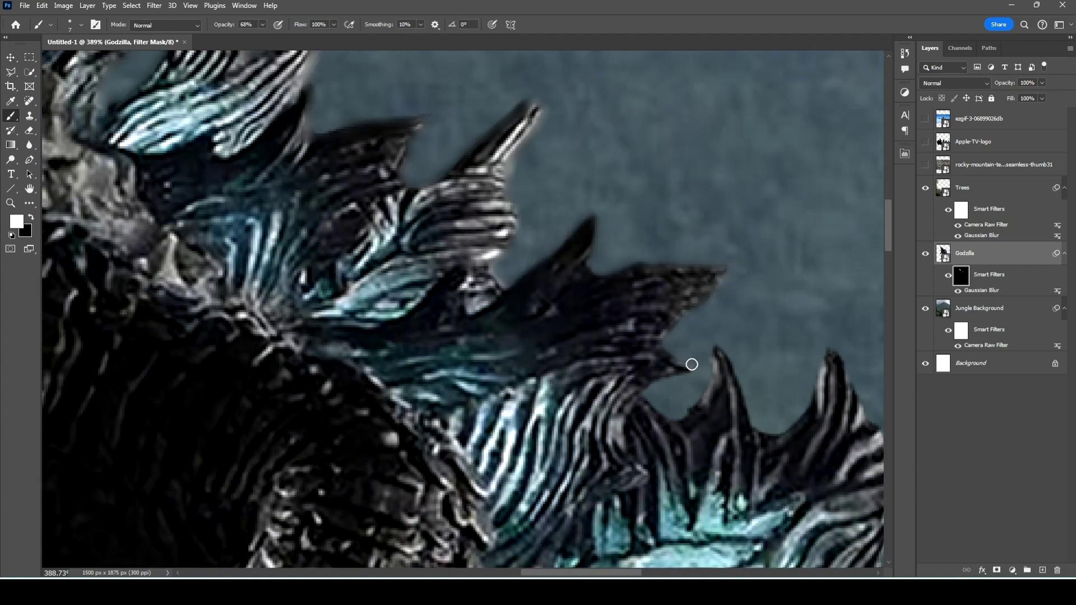
{"action": "left_click_drag", "start_coordinate": [826, 350], "coordinate": [514, 214]}
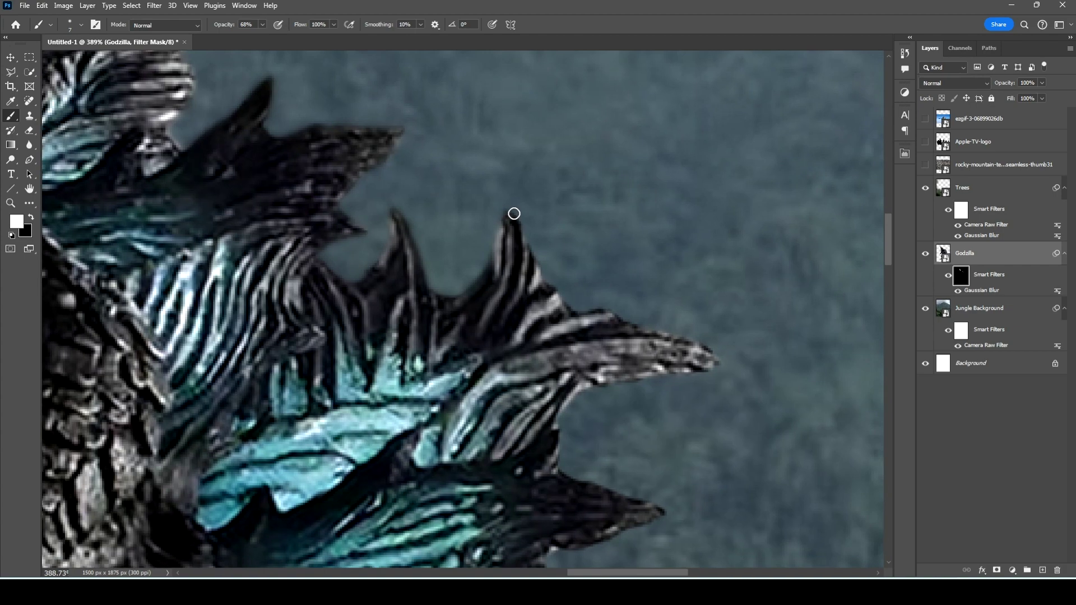
{"action": "scroll", "coordinate": [572, 402], "scroll_direction": "down", "scroll_amount": 2}
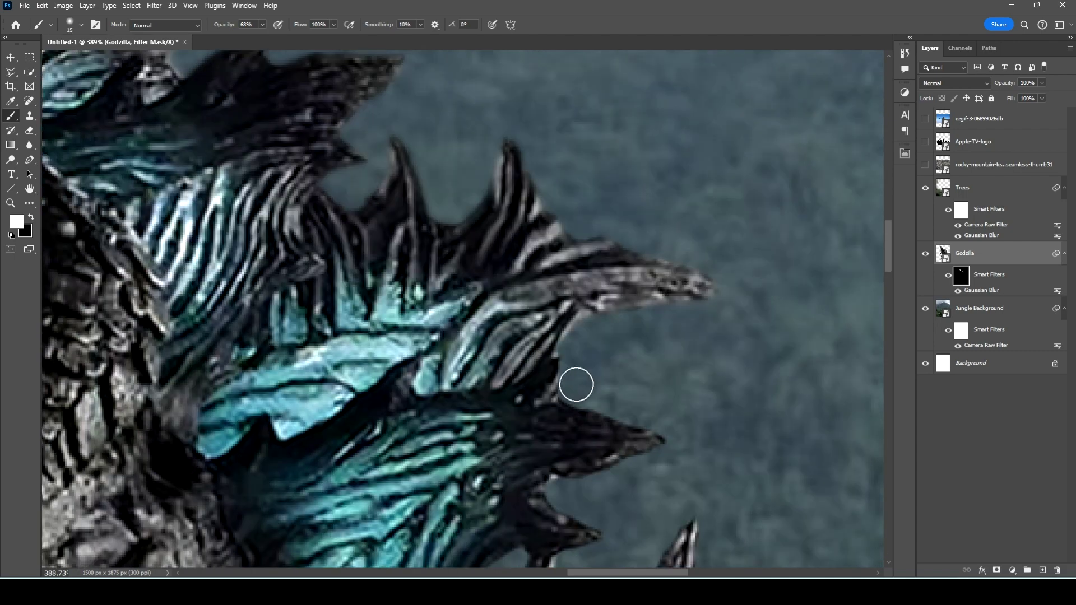
{"action": "scroll", "coordinate": [612, 403], "scroll_direction": "down", "scroll_amount": 2}
{"action": "scroll", "coordinate": [678, 293], "scroll_direction": "down", "scroll_amount": 2}
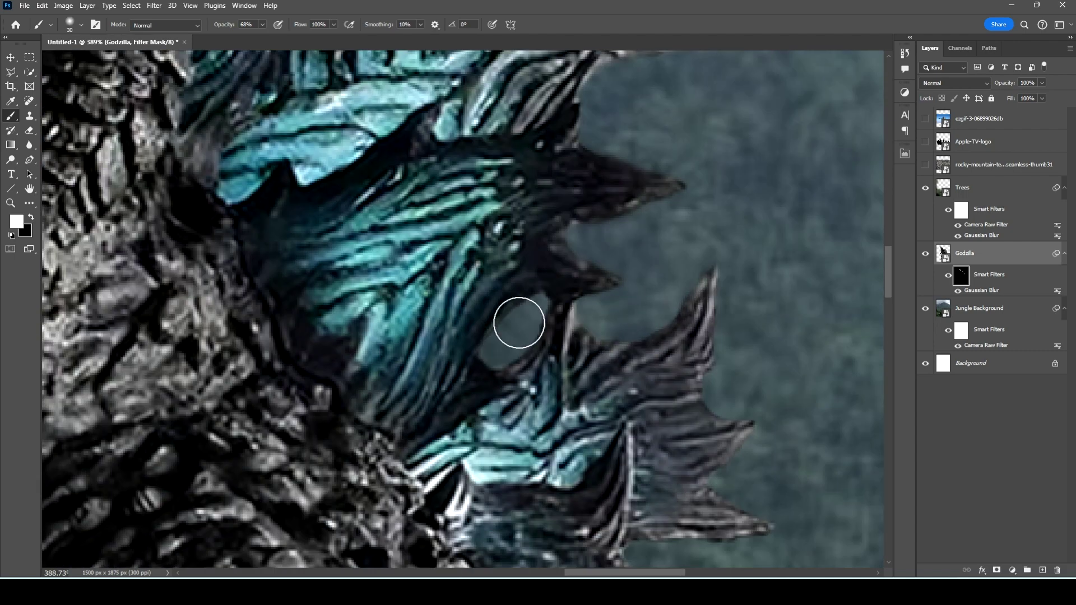
{"action": "left_click_drag", "start_coordinate": [495, 339], "coordinate": [511, 194]}
{"action": "scroll", "coordinate": [608, 397], "scroll_direction": "down", "scroll_amount": 5}
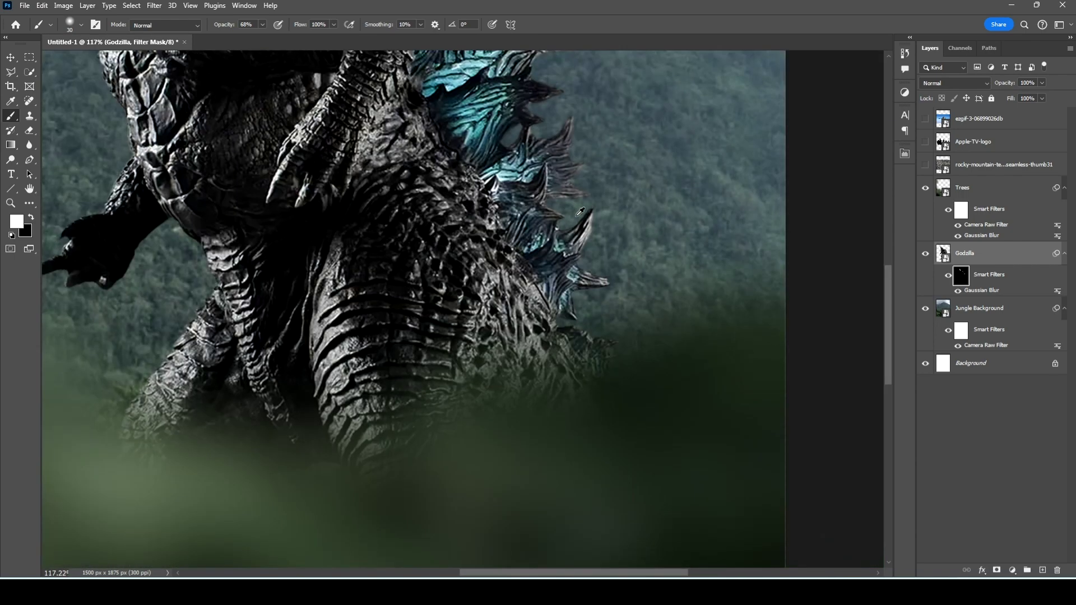
Hide the Trees overlay to inspect Godzilla's softened edges, then show it again.
{"action": "left_click", "coordinate": [926, 188]}
{"action": "scroll", "coordinate": [588, 244], "scroll_direction": "down", "scroll_amount": 3}
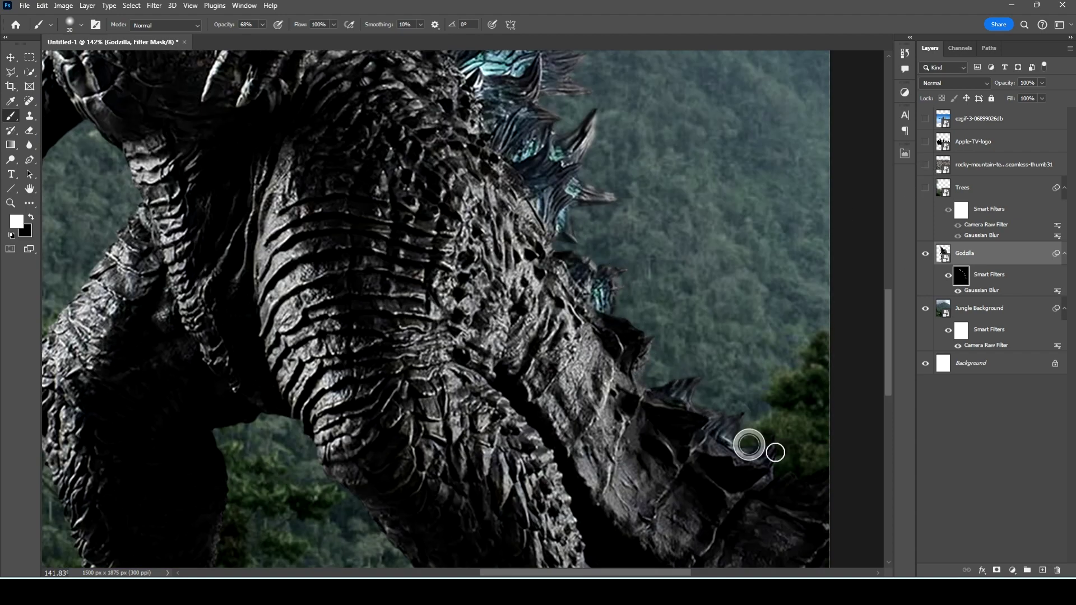
{"action": "scroll", "coordinate": [784, 450], "scroll_direction": "down", "scroll_amount": 5}
{"action": "scroll", "coordinate": [467, 162], "scroll_direction": "left", "scroll_amount": 3}
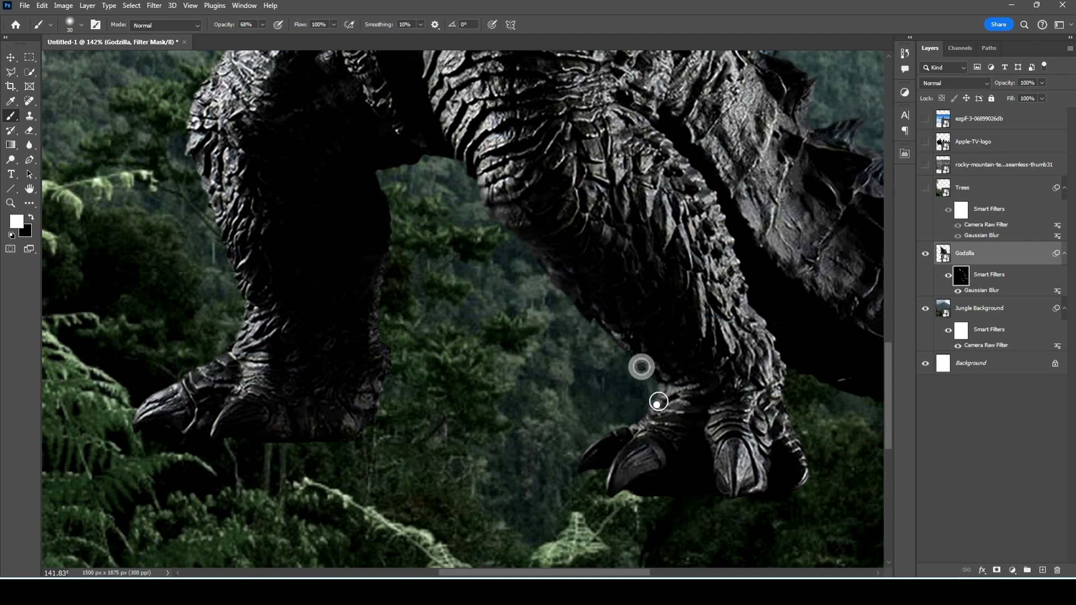
{"action": "scroll", "coordinate": [808, 451], "scroll_direction": "up", "scroll_amount": 5}
{"action": "scroll", "coordinate": [529, 165], "scroll_direction": "up", "scroll_amount": 4}
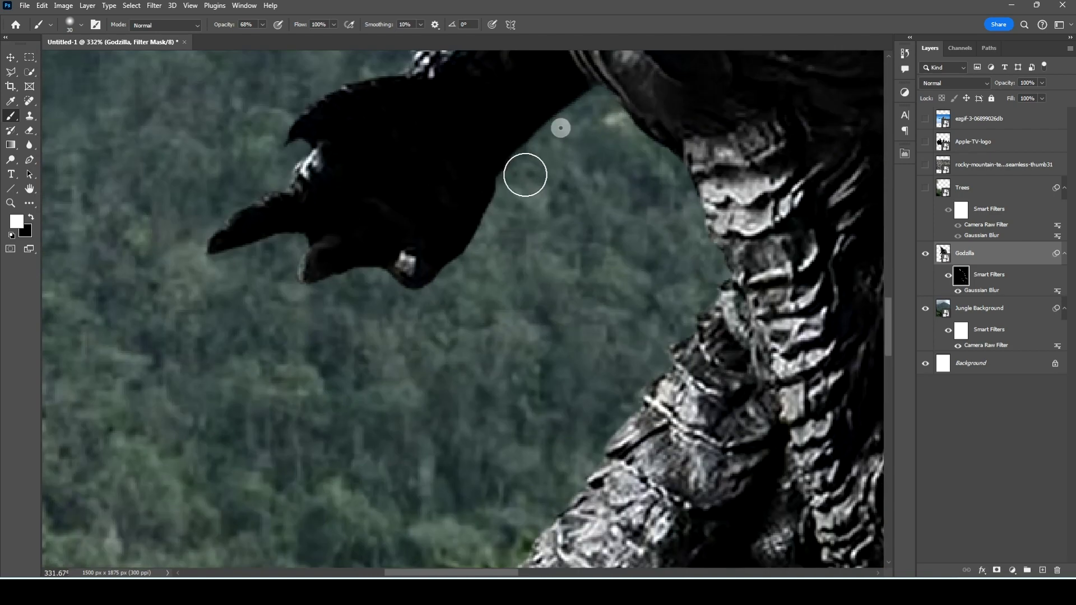
{"action": "scroll", "coordinate": [227, 203], "scroll_direction": "up", "scroll_amount": 2}
{"action": "key", "text": "bracketleft"}
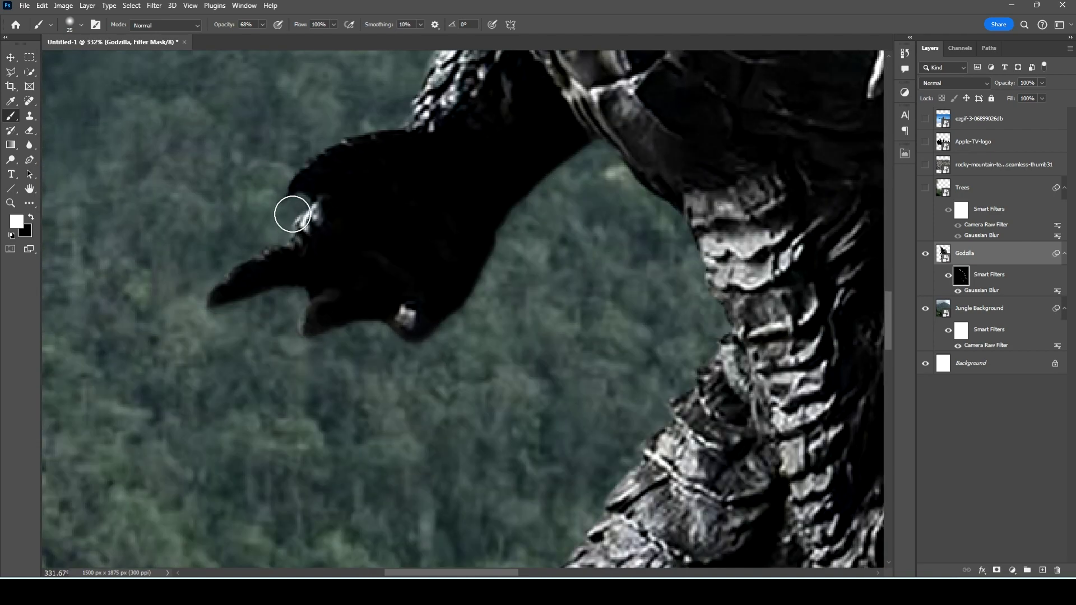
{"action": "scroll", "coordinate": [267, 252], "scroll_direction": "up", "scroll_amount": 2}
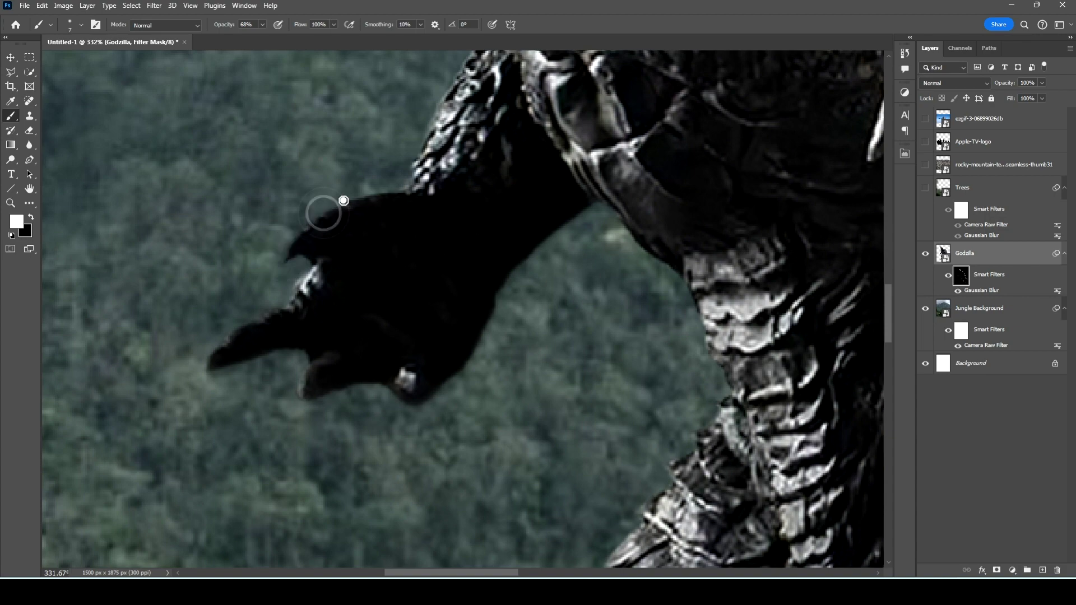
{"action": "scroll", "coordinate": [522, 194], "scroll_direction": "up", "scroll_amount": 5}
{"action": "key", "text": "bracketright"}
{"action": "key", "text": "bracketright"}
{"action": "key", "text": "bracketright"}
{"action": "scroll", "coordinate": [440, 266], "scroll_direction": "down", "scroll_amount": 2}
{"action": "scroll", "coordinate": [432, 264], "scroll_direction": "down", "scroll_amount": 2}
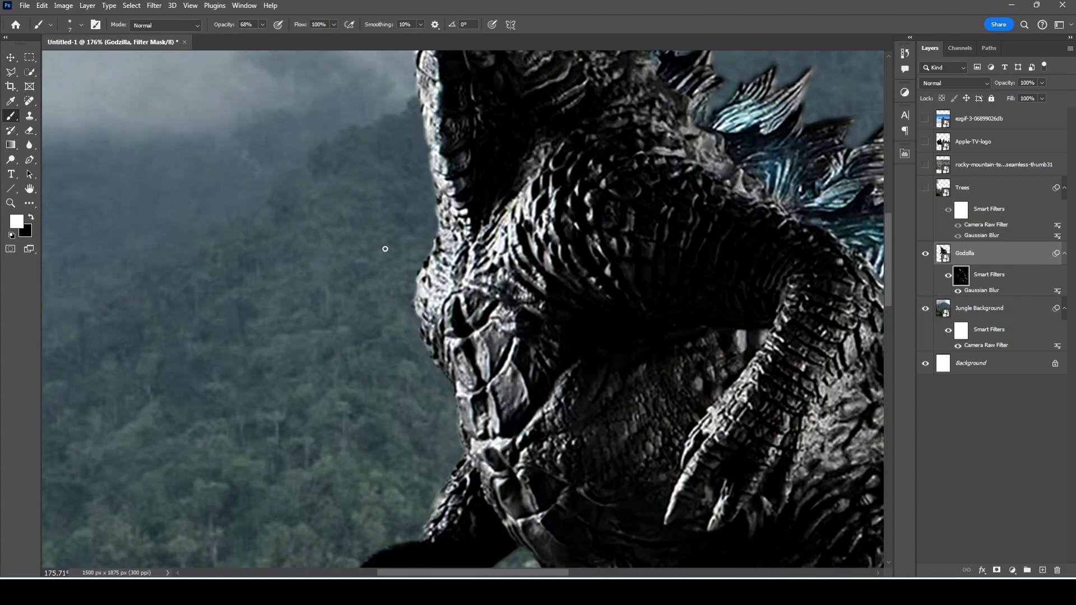
{"action": "scroll", "coordinate": [387, 247], "scroll_direction": "down", "scroll_amount": 1}
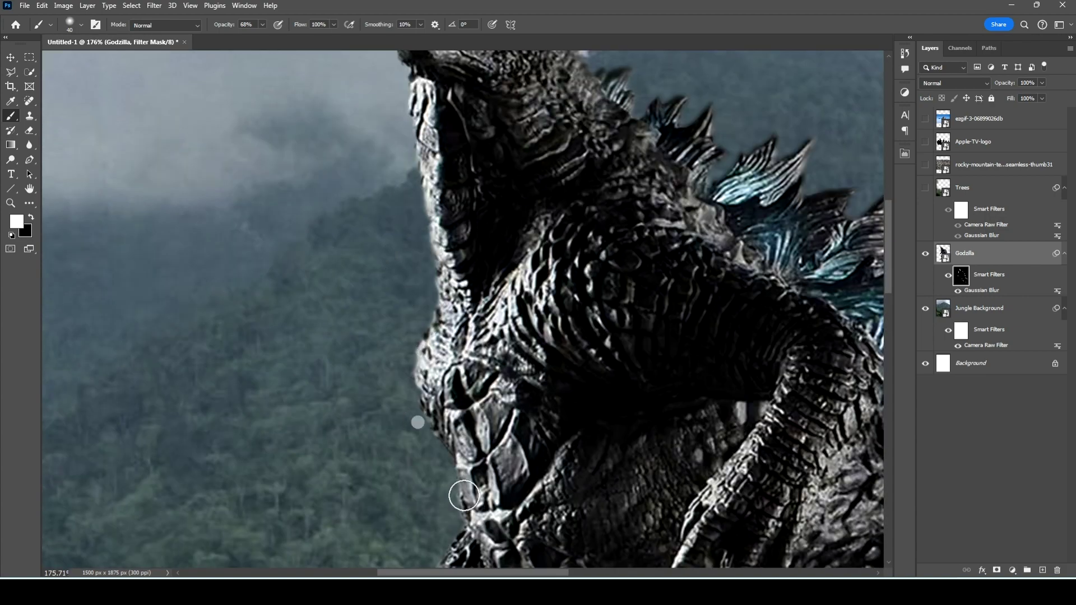
{"action": "scroll", "coordinate": [392, 334], "scroll_direction": "up", "scroll_amount": 5}
{"action": "scroll", "coordinate": [401, 338], "scroll_direction": "up", "scroll_amount": 2}
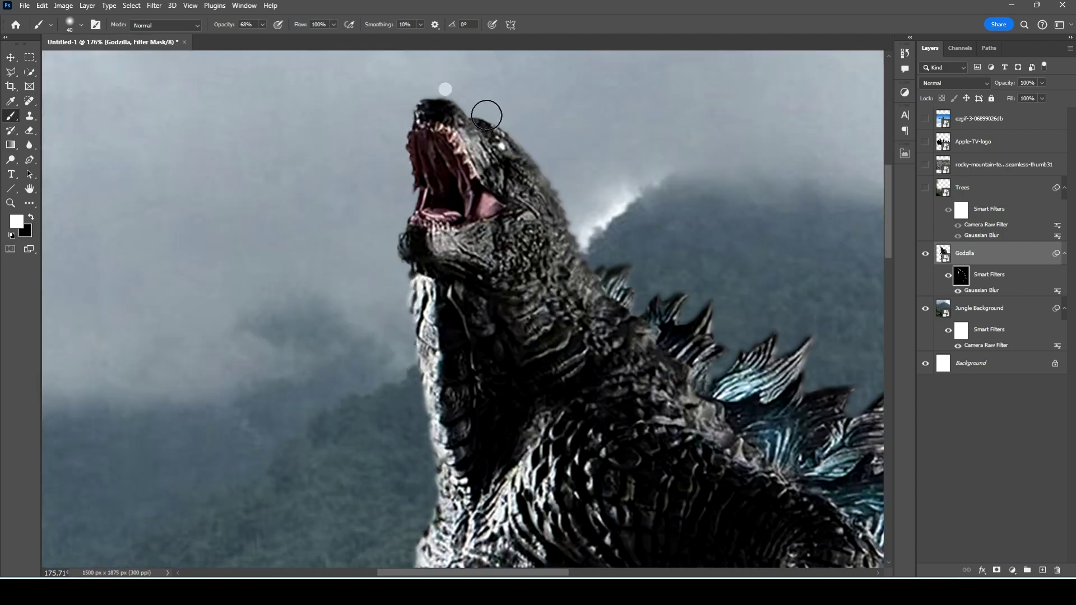
{"action": "left_click", "coordinate": [926, 188]}
{"action": "scroll", "coordinate": [505, 309], "scroll_direction": "down", "scroll_amount": 5}
{"action": "scroll", "coordinate": [504, 308], "scroll_direction": "down", "scroll_amount": 1}
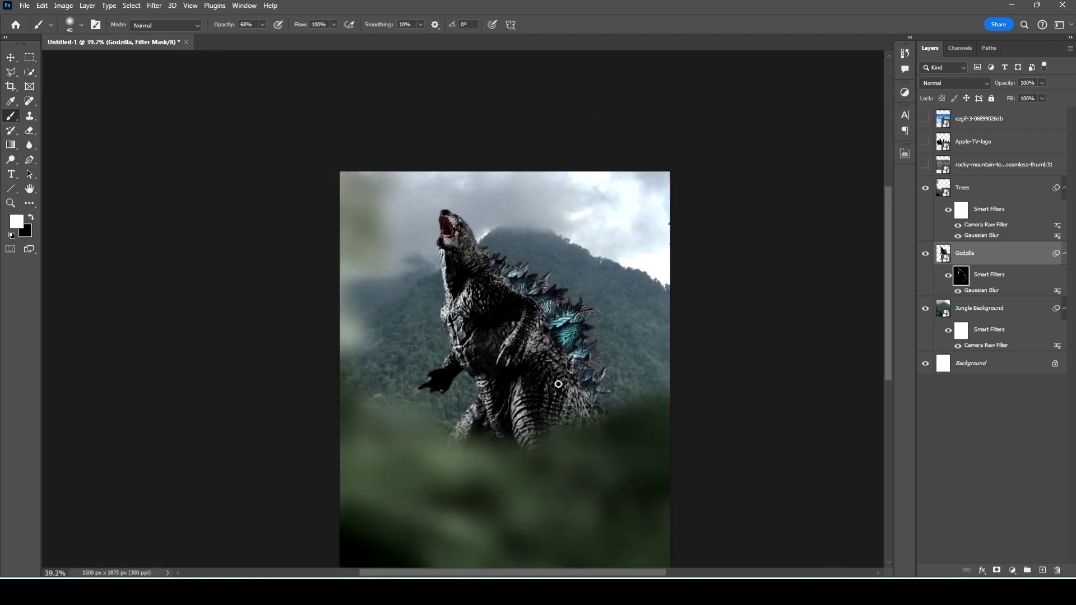
Add a Curves adjustment above Godzilla and reshape its Green channel curve.
{"action": "scroll", "coordinate": [505, 309], "scroll_direction": "up", "scroll_amount": 1}
{"action": "scroll", "coordinate": [616, 393], "scroll_direction": "up", "scroll_amount": 1}
{"action": "key", "text": "v"}
{"action": "left_click", "coordinate": [905, 92]}
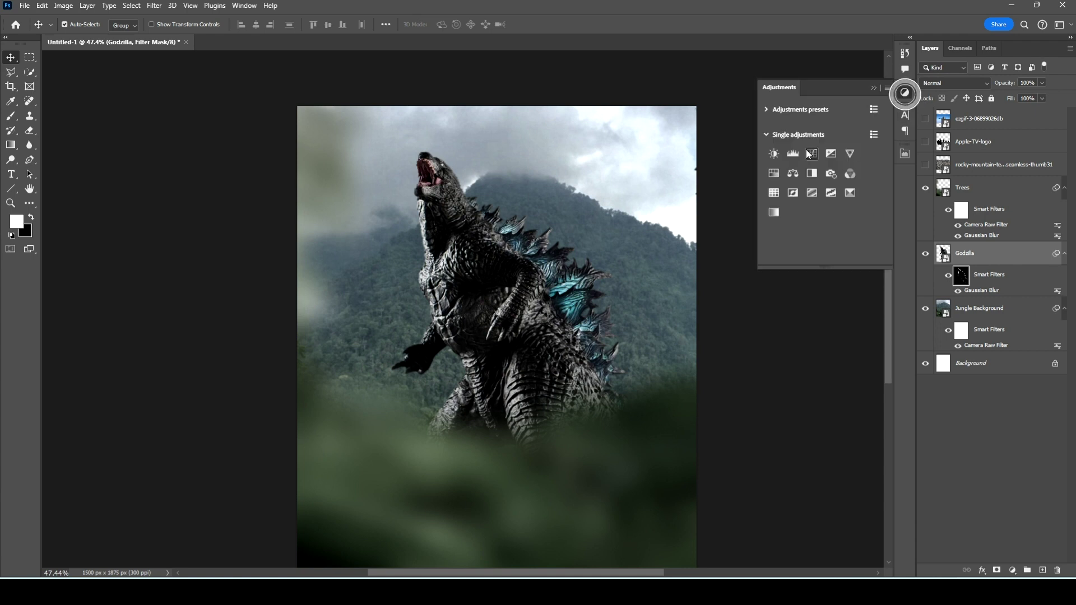
{"action": "left_click", "coordinate": [834, 176]}
{"action": "left_click", "coordinate": [844, 202]}
{"action": "left_click", "coordinate": [783, 234]}
{"action": "left_click_drag", "start_coordinate": [875, 214], "coordinate": [867, 205]}
{"action": "left_click_drag", "start_coordinate": [815, 263], "coordinate": [819, 269]}
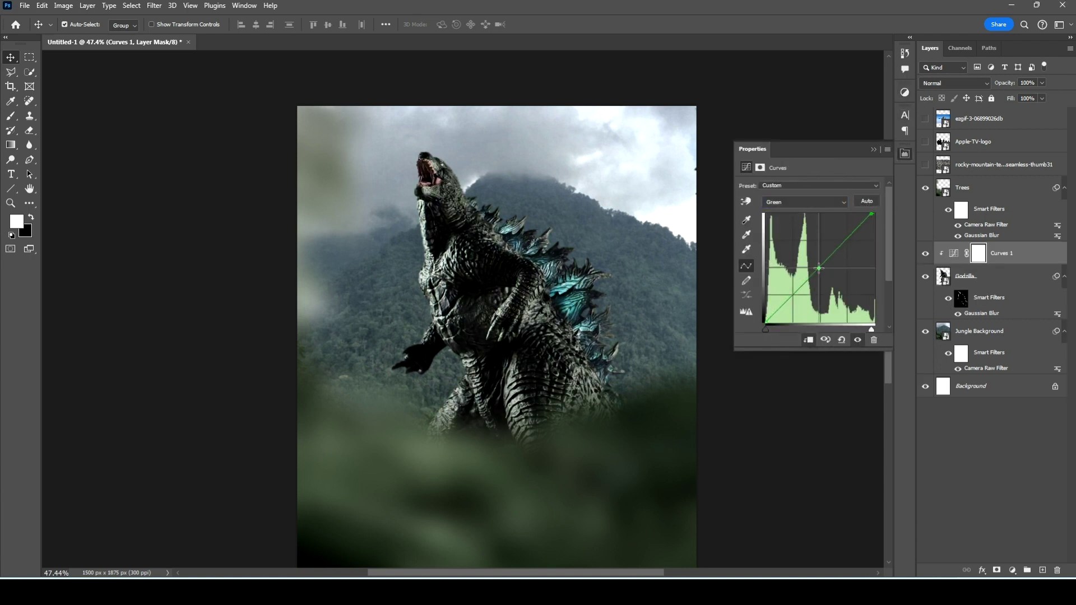
Run the Camera Raw Filter on the Trees layer and apply it.
{"action": "left_click", "coordinate": [974, 194]}
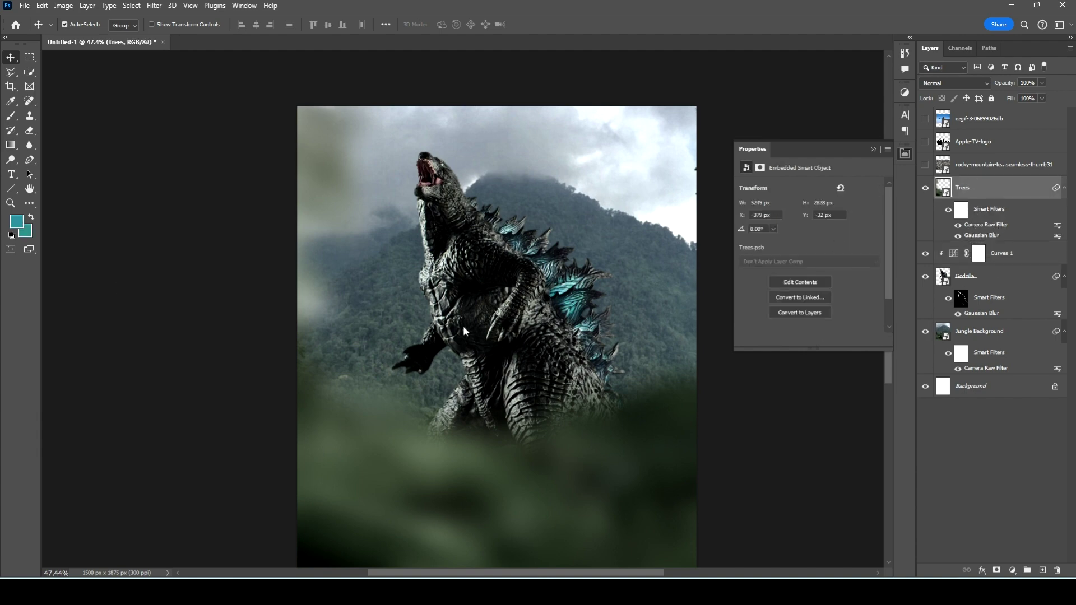
{"action": "key", "text": "ctrl+shift+a"}
{"action": "left_click", "coordinate": [849, 177]}
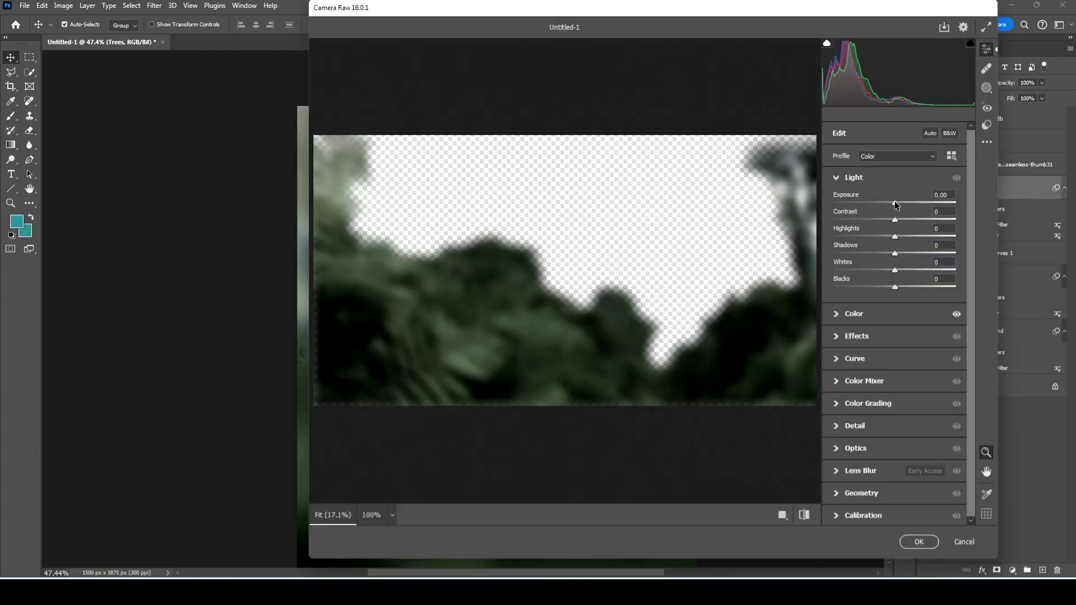
{"action": "left_click", "coordinate": [908, 543]}
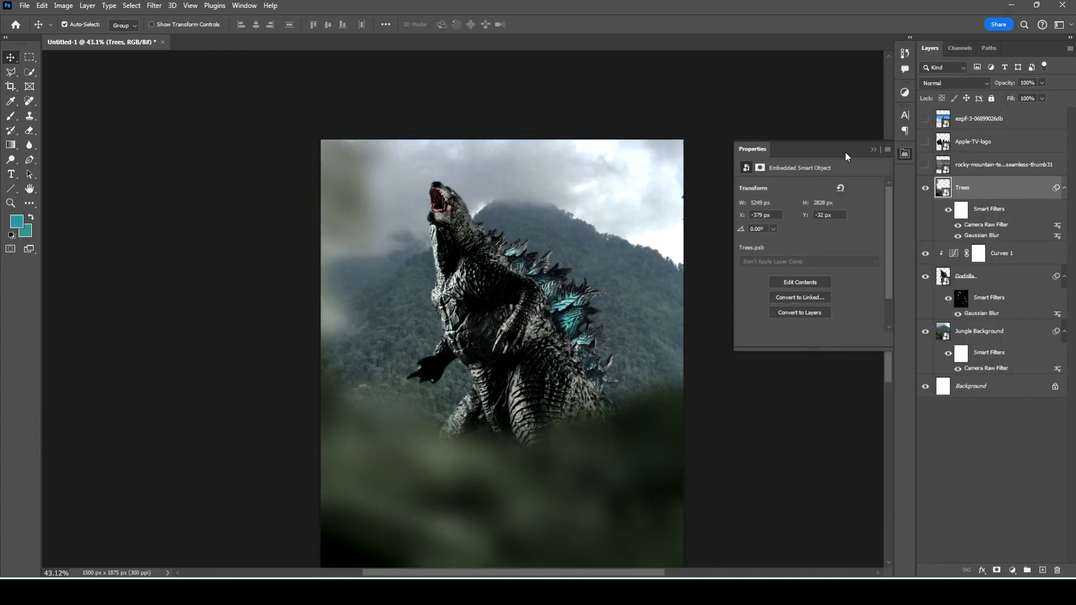
Re-blur the Trees layer with a Gaussian Blur radius of 30.4.
{"action": "double_click", "coordinate": [982, 235]}
{"action": "left_click", "coordinate": [549, 226]}
{"action": "mouse_move", "coordinate": [829, 261]}
{"action": "left_mouse_down"}
{"action": "mouse_move", "coordinate": [812, 261]}
{"action": "mouse_move", "coordinate": [828, 262]}
{"action": "left_mouse_up"}
{"action": "key", "text": "Return"}
{"action": "scroll", "coordinate": [611, 301], "scroll_direction": "down", "scroll_amount": 2}
{"action": "key", "text": "i"}
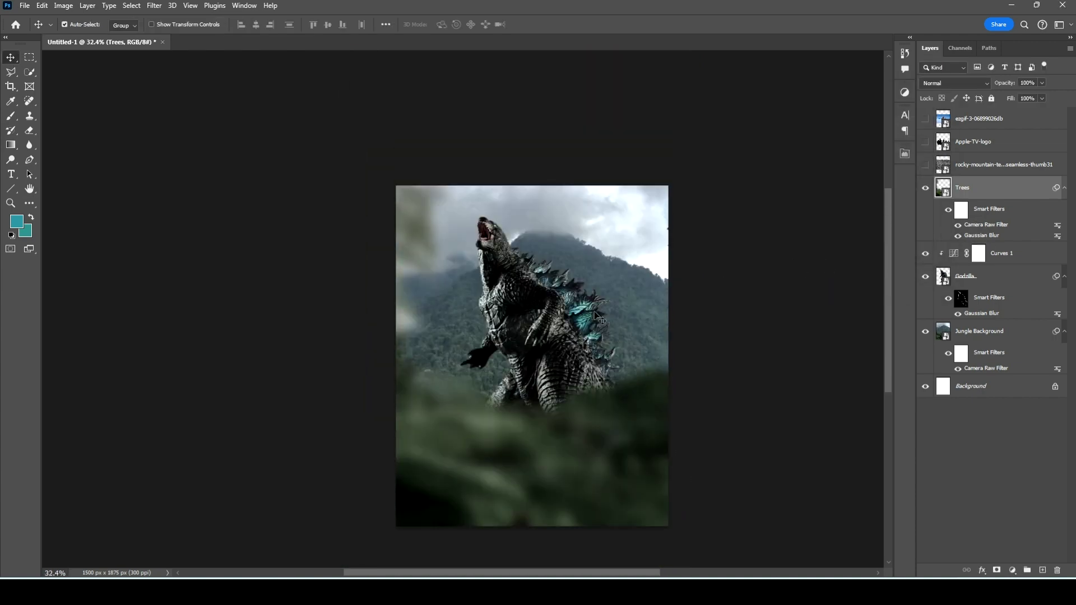
{"action": "left_click", "coordinate": [994, 280]}
Create a new fog layer and set up a large soft white brush at size 1300.
{"action": "key", "text": "ctrl+shift+alt+n"}
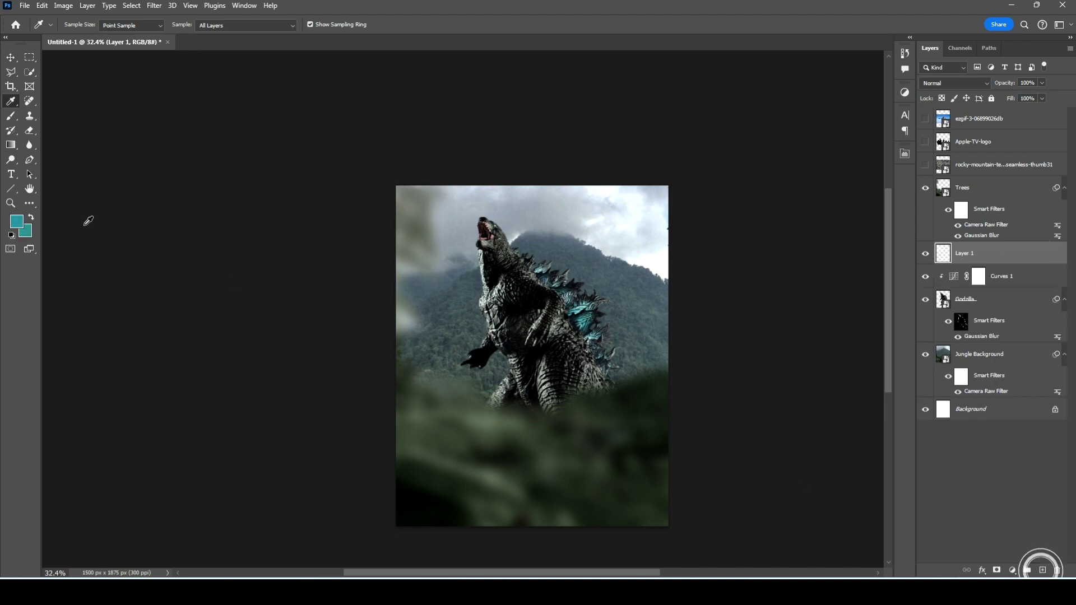
{"action": "key", "text": "b"}
{"action": "scroll", "coordinate": [538, 264], "scroll_direction": "up", "scroll_amount": 2}
{"action": "right_click", "coordinate": [542, 260]}
{"action": "scroll", "coordinate": [611, 409], "scroll_direction": "down", "scroll_amount": 2}
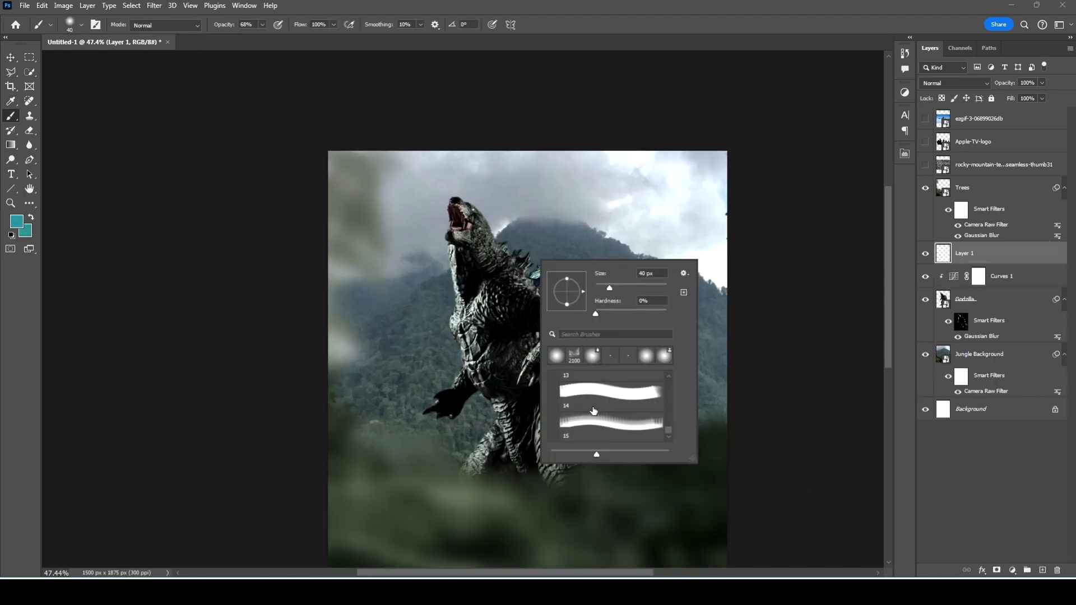
{"action": "double_click", "coordinate": [575, 356]}
{"action": "scroll", "coordinate": [555, 354], "scroll_direction": "down", "scroll_amount": 2}
{"action": "left_click", "coordinate": [17, 222]}
{"action": "left_click", "coordinate": [737, 103]}
{"action": "left_click", "coordinate": [987, 103]}
{"action": "scroll", "coordinate": [552, 365], "scroll_direction": "up", "scroll_amount": 2}
{"action": "key", "text": "bracketleft"}
{"action": "key", "text": "bracketleft"}
{"action": "key", "text": "bracketleft"}
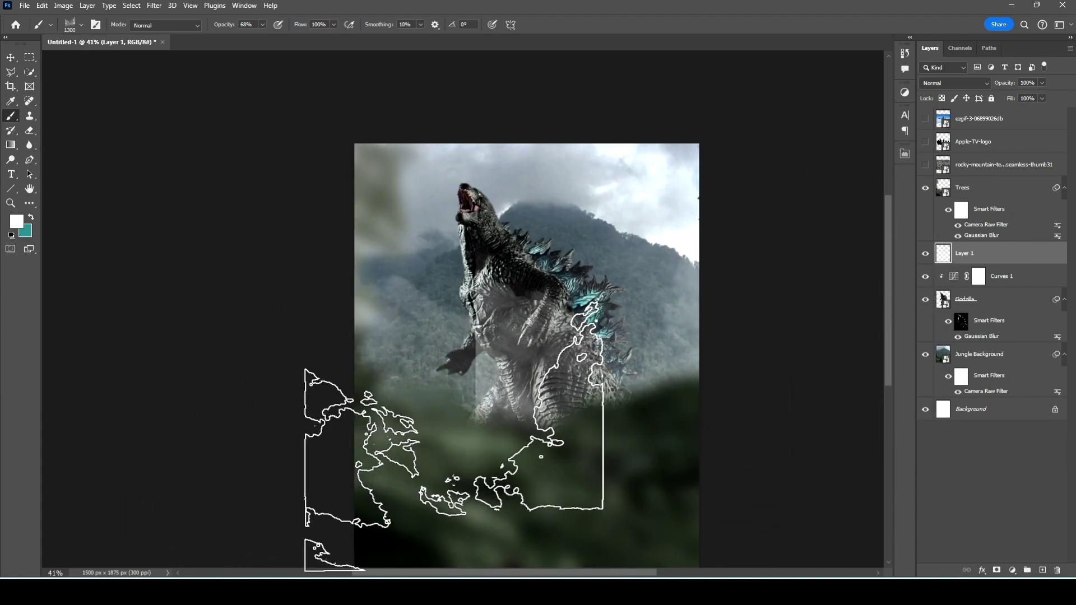
Add Layer 2, paint a white fog dab and enlarge it with Free Transform.
{"action": "left_click", "coordinate": [1043, 570]}
{"action": "left_click", "coordinate": [513, 329]}
{"action": "key", "text": "ctrl+t"}
{"action": "left_click_drag", "start_coordinate": [662, 329], "coordinate": [759, 336]}
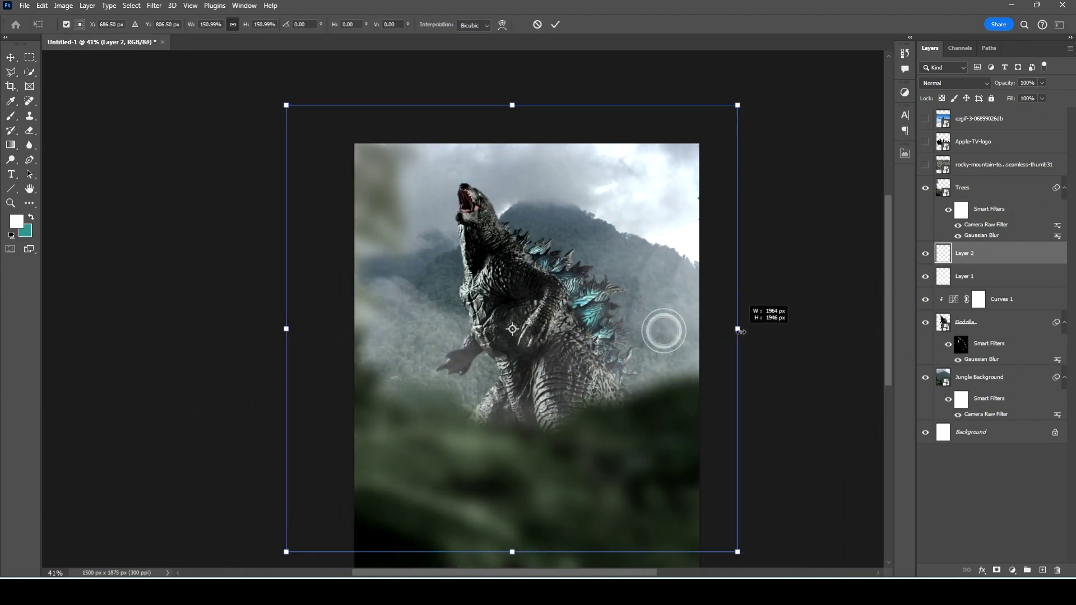
{"action": "key", "text": "Return"}
Hide Layer 2 and apply a Gaussian Blur to Layer 1.
{"action": "key", "text": "v"}
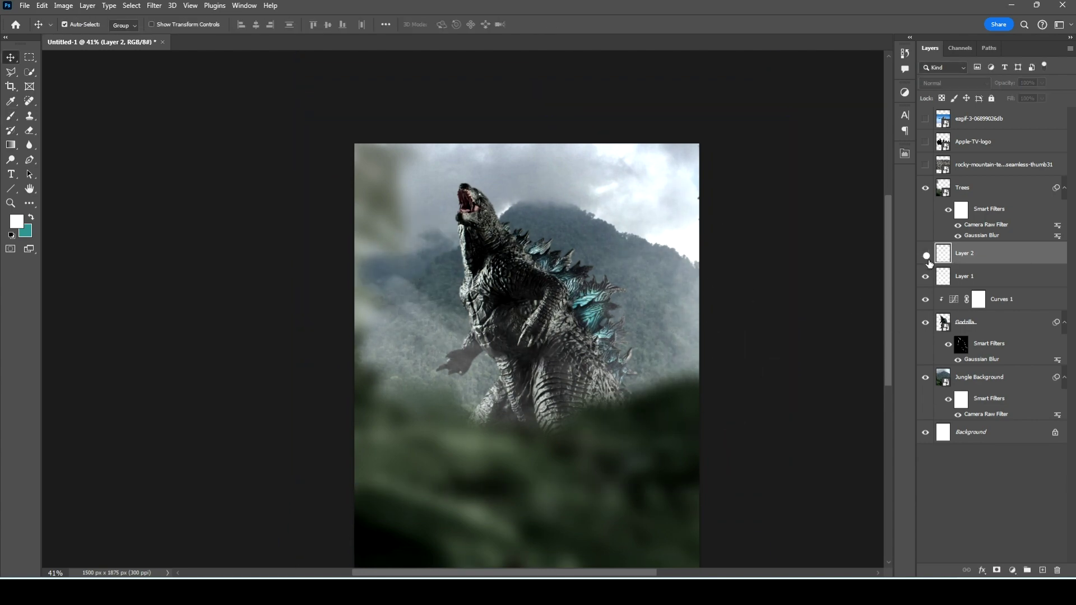
{"action": "key", "text": "ctrl+comma"}
{"action": "key", "text": "alt+bracketleft"}
{"action": "left_click", "coordinate": [154, 8]}
{"action": "mouse_move", "coordinate": [214, 150]}
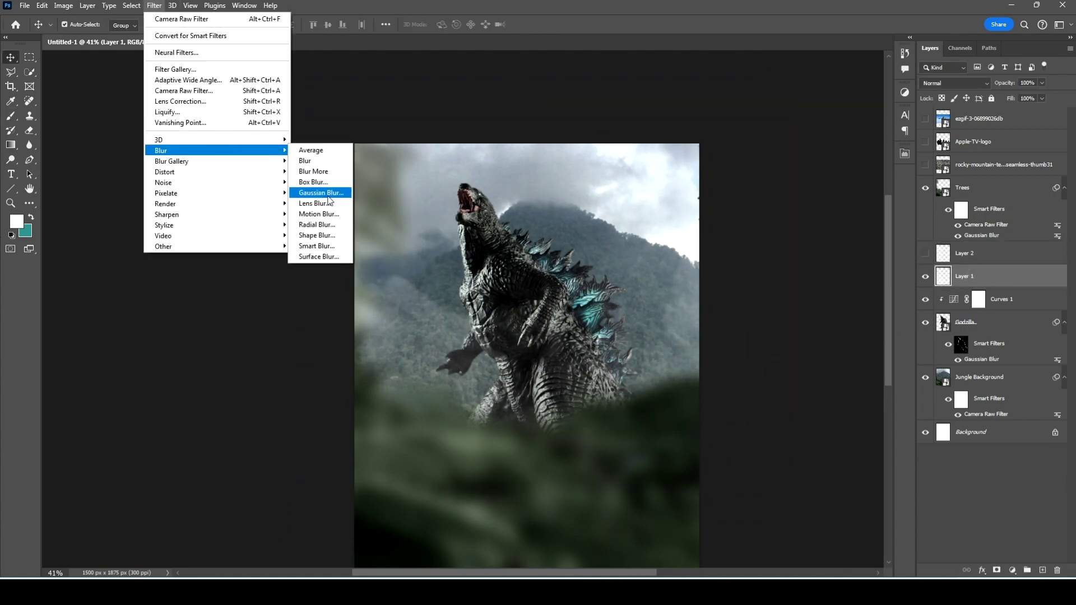
{"action": "left_click", "coordinate": [320, 192]}
{"action": "key", "text": "Return"}
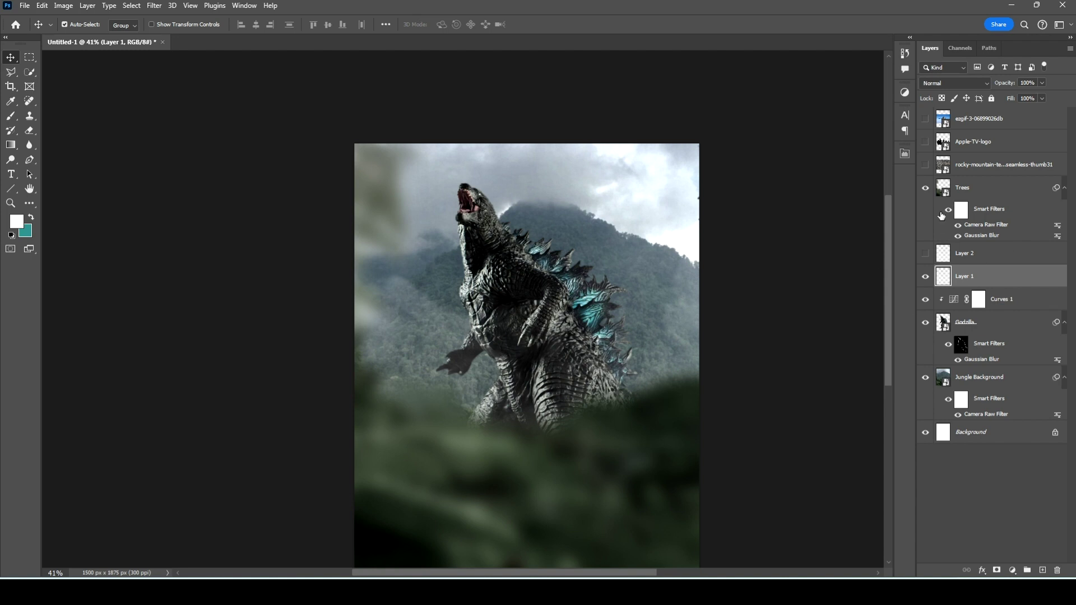
Select the Jungle Background layer in the layer stack.
{"action": "left_click", "coordinate": [990, 320]}
{"action": "left_click", "coordinate": [979, 299]}
{"action": "scroll", "coordinate": [617, 274], "scroll_direction": "down", "scroll_amount": 2}
{"action": "left_click", "coordinate": [630, 222]}
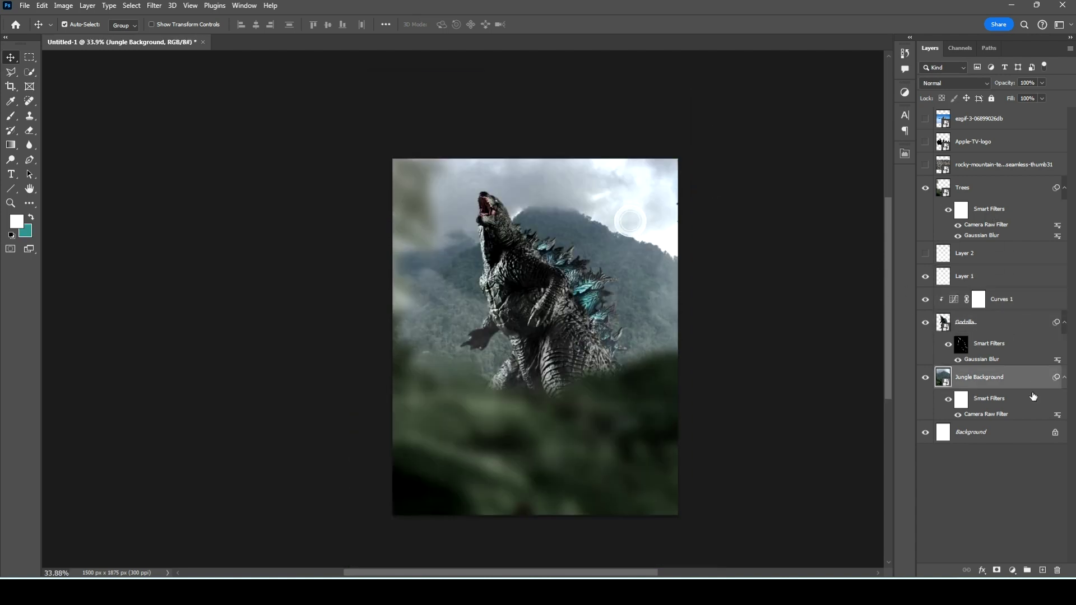
Add Curves 2 above Jungle Background, lowering the curve to darken it.
{"action": "left_click", "coordinate": [905, 92]}
{"action": "left_click", "coordinate": [822, 207]}
{"action": "left_click", "coordinate": [842, 248]}
{"action": "mouse_move", "coordinate": [827, 261]}
{"action": "left_mouse_down"}
{"action": "mouse_move", "coordinate": [816, 273]}
{"action": "mouse_move", "coordinate": [844, 243]}
{"action": "left_mouse_up"}
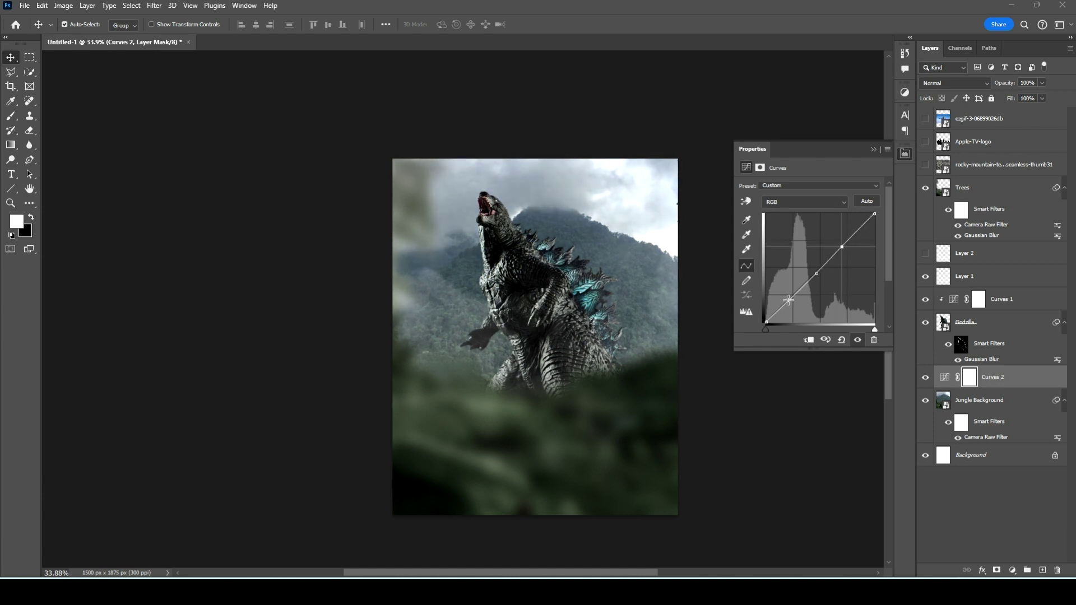
Add Curves 3 clipped to Trees and lower its curve to darken the trees.
{"action": "left_click", "coordinate": [964, 188]}
{"action": "left_click", "coordinate": [812, 155]}
{"action": "left_click_drag", "start_coordinate": [766, 323], "coordinate": [809, 279]}
{"action": "left_click", "coordinate": [809, 339]}
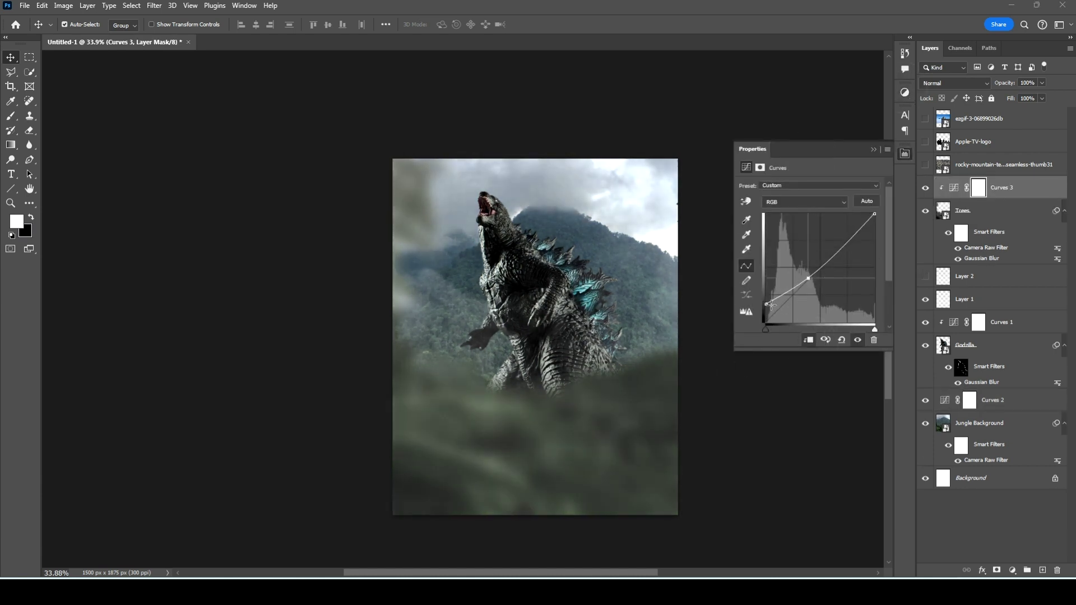
{"action": "left_click_drag", "start_coordinate": [809, 278], "coordinate": [763, 310]}
Apply a light Gaussian Blur to the Jungle Background layer.
{"action": "left_click", "coordinate": [630, 238]}
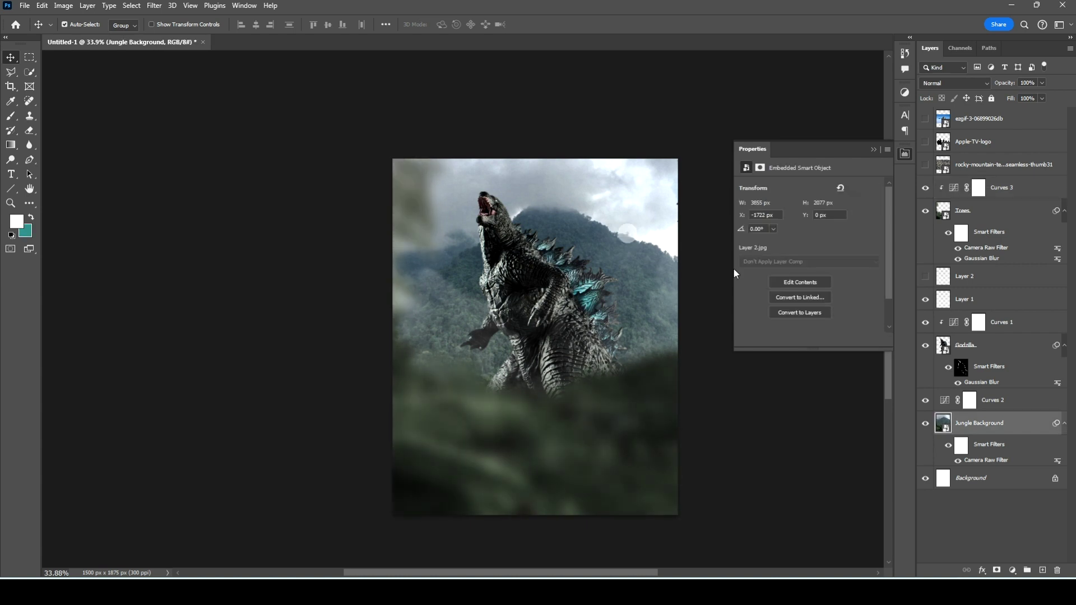
{"action": "left_click", "coordinate": [160, 7]}
{"action": "left_click", "coordinate": [317, 189]}
{"action": "left_click_drag", "start_coordinate": [790, 262], "coordinate": [782, 268]}
{"action": "key", "text": "Escape"}
Reposition the Trees layer and enlarge it slightly with Free Transform.
{"action": "left_click_drag", "start_coordinate": [558, 339], "coordinate": [602, 409]}
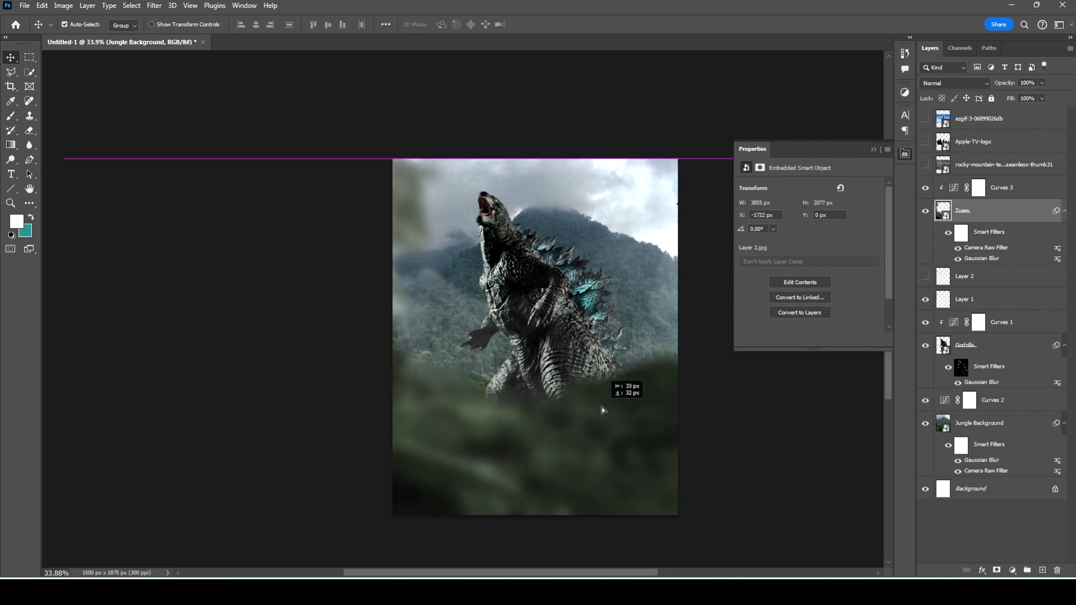
{"action": "key", "text": "ctrl+t"}
{"action": "key", "text": "Return"}
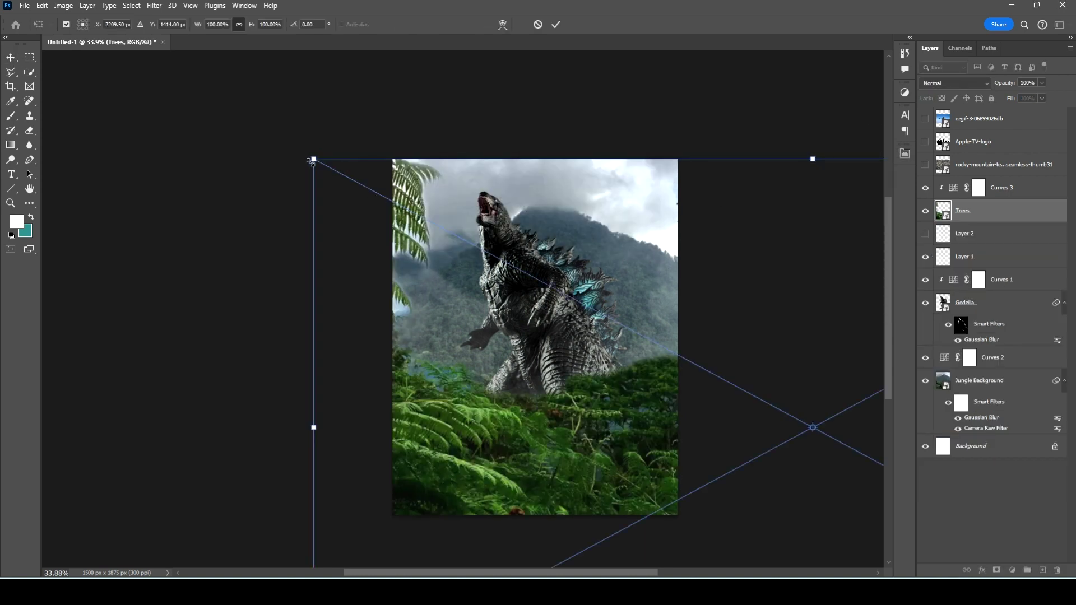
{"action": "left_click_drag", "start_coordinate": [547, 265], "coordinate": [569, 255]}
{"action": "key", "text": "Return"}
{"action": "left_click_drag", "start_coordinate": [466, 403], "coordinate": [439, 395]}
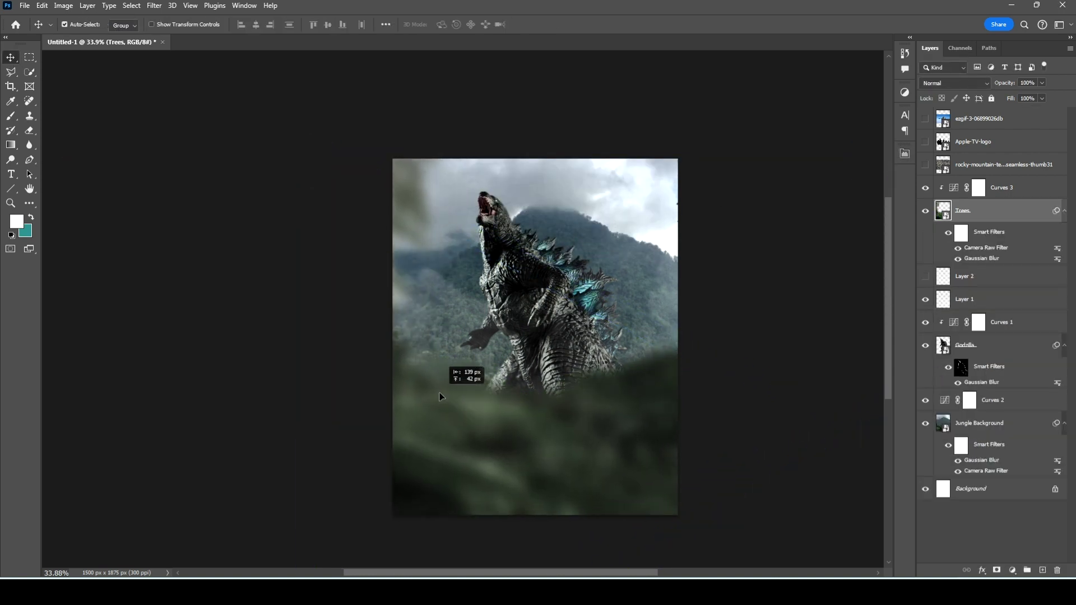
Collapse the smart filter lists and toggle Curves 2 off and on to compare.
{"action": "key", "text": "i"}
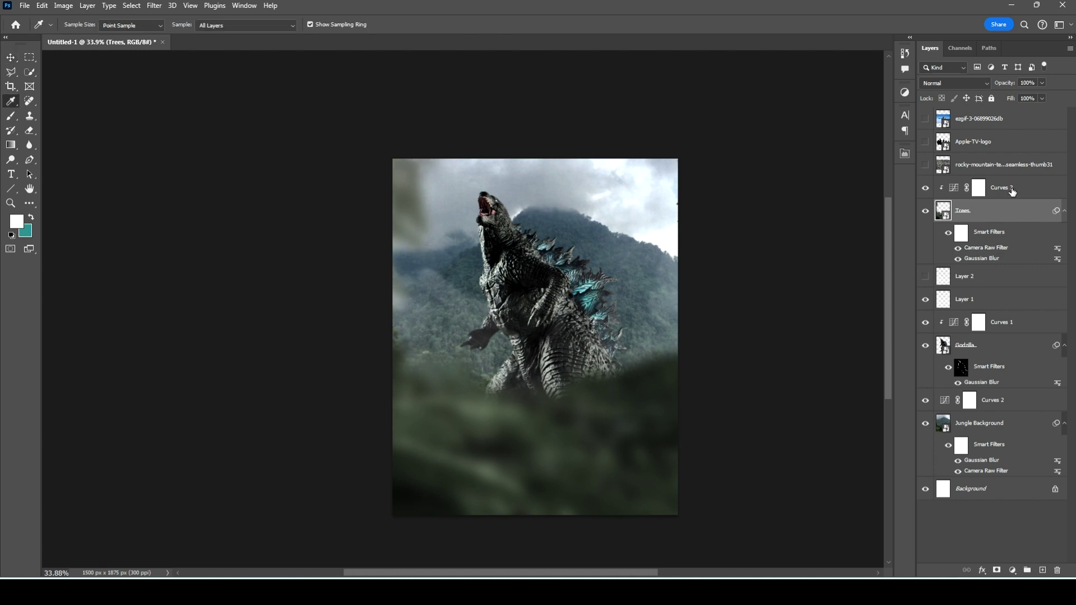
{"action": "left_click", "coordinate": [1012, 191]}
{"action": "left_click", "coordinate": [1065, 211]}
{"action": "left_click", "coordinate": [1065, 302]}
{"action": "left_click", "coordinate": [1064, 349]}
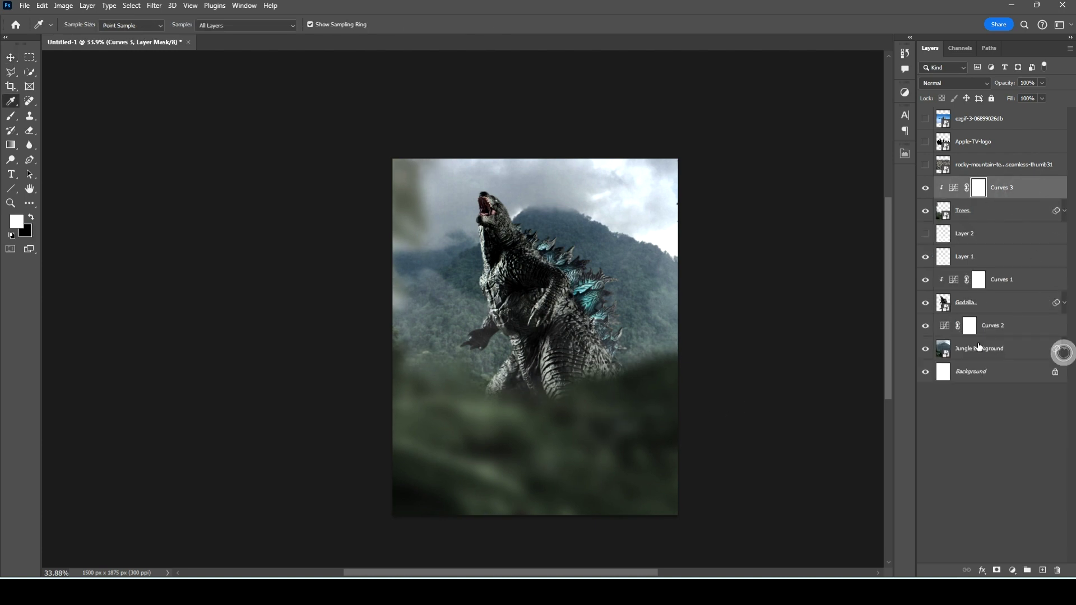
{"action": "left_click", "coordinate": [926, 327]}
{"action": "left_click", "coordinate": [926, 326]}
Bend the Curves 1 RGB curve lower to darken Godzilla.
{"action": "key", "text": "v"}
{"action": "left_click", "coordinate": [1003, 280]}
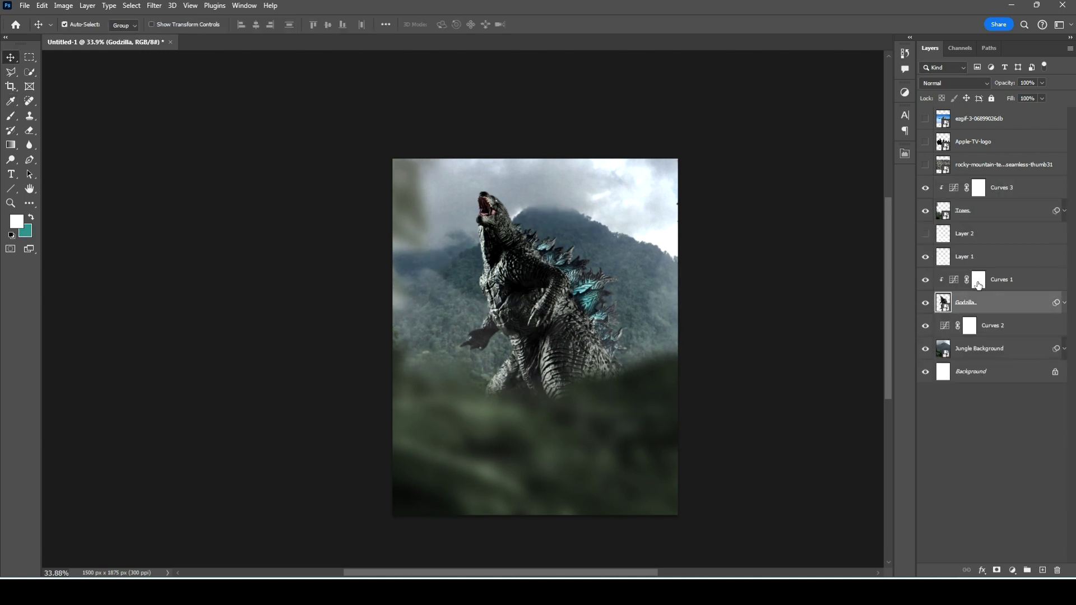
{"action": "double_click", "coordinate": [953, 280]}
{"action": "left_click", "coordinate": [781, 202]}
{"action": "left_click", "coordinate": [767, 322]}
{"action": "left_click_drag", "start_coordinate": [793, 290], "coordinate": [791, 296]}
{"action": "left_click_drag", "start_coordinate": [836, 250], "coordinate": [847, 252]}
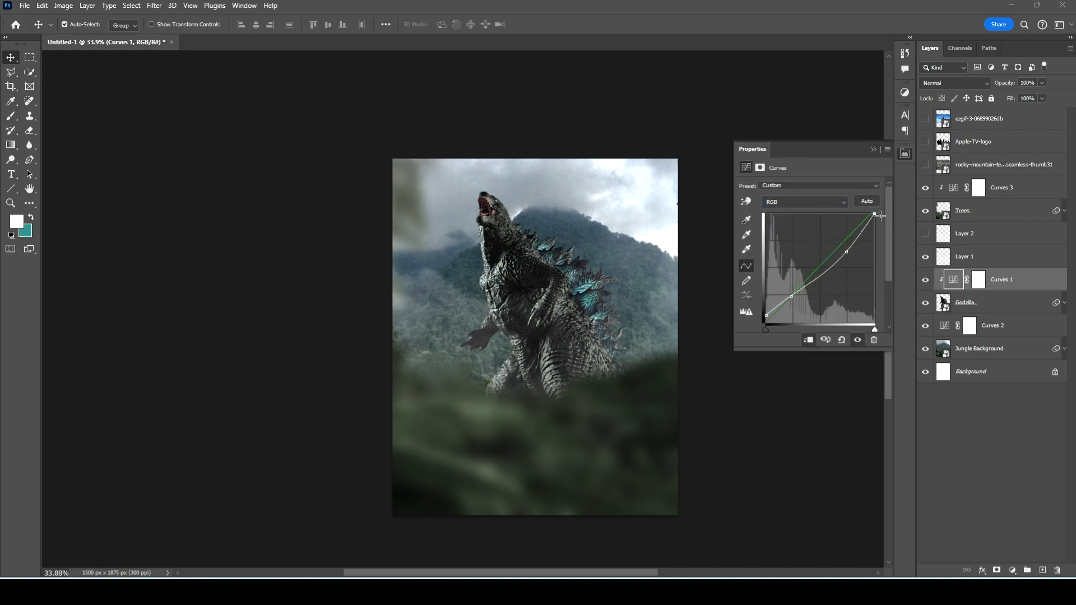
Set Trees' Camera Raw Filter to Exposure -0.20, Shadows +32, Blacks -5.
{"action": "left_click", "coordinate": [1003, 211]}
{"action": "left_click", "coordinate": [1064, 210]}
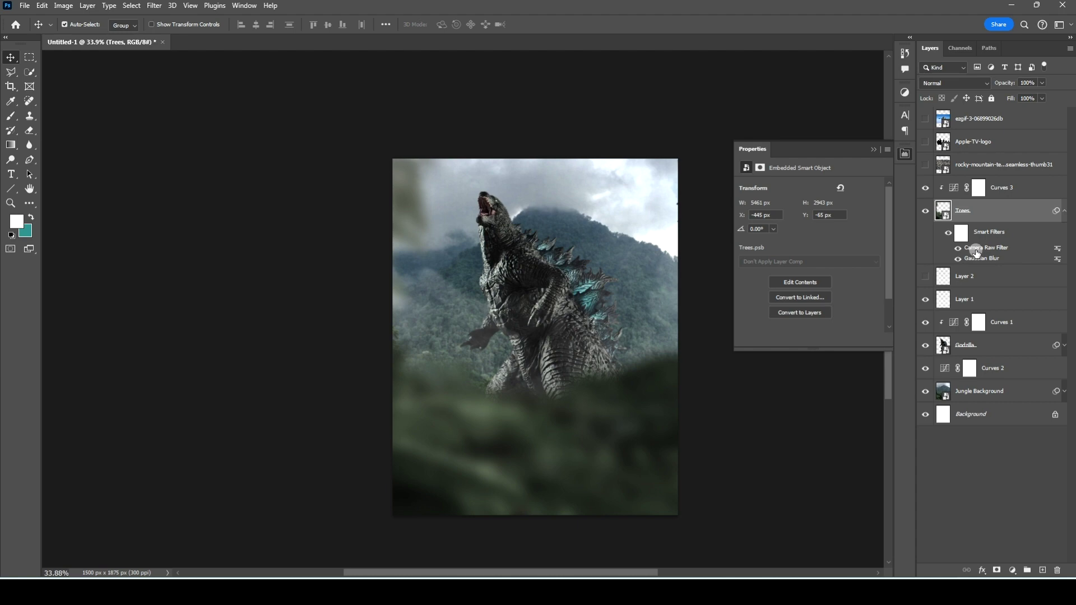
{"action": "double_click", "coordinate": [976, 251]}
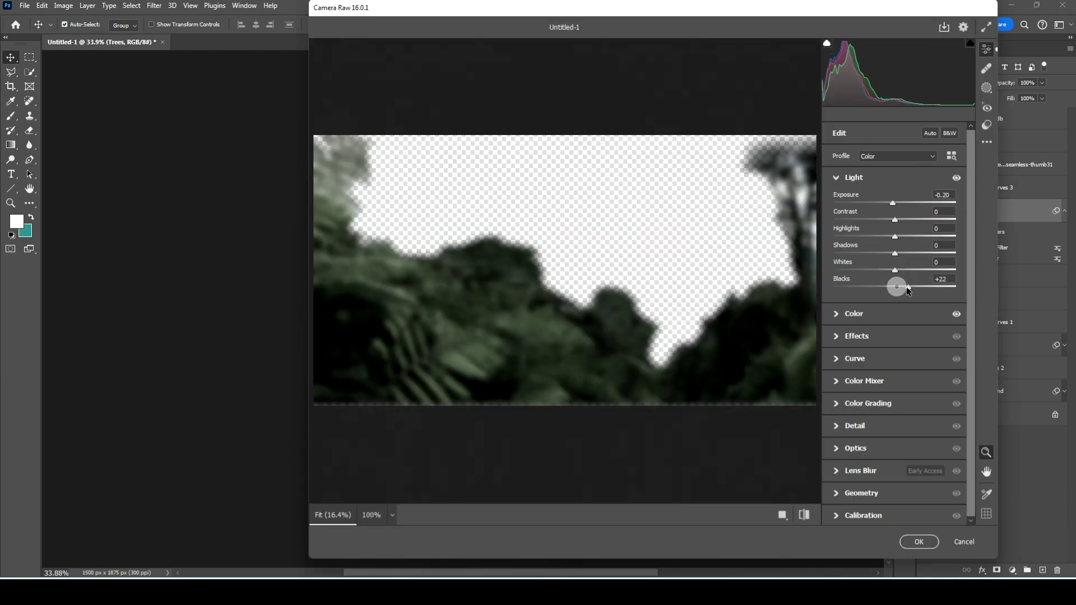
{"action": "left_click_drag", "start_coordinate": [899, 253], "coordinate": [914, 254]}
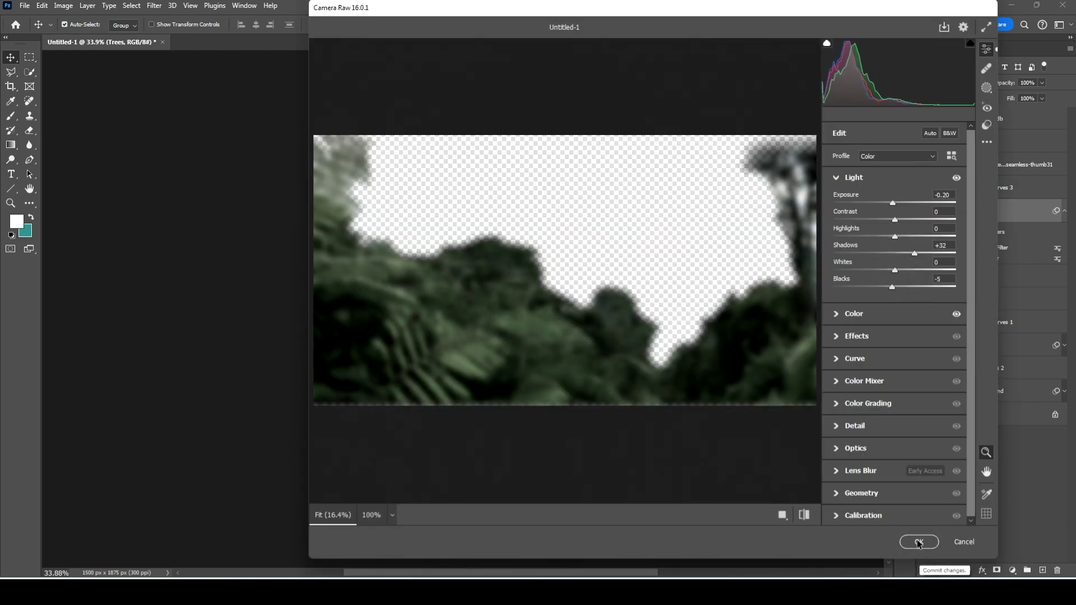
{"action": "left_click", "coordinate": [919, 542]}
Add a new Layer 3 clipped above Trees.
{"action": "left_click", "coordinate": [874, 149]}
{"action": "left_click", "coordinate": [576, 221]}
{"action": "left_click", "coordinate": [612, 396]}
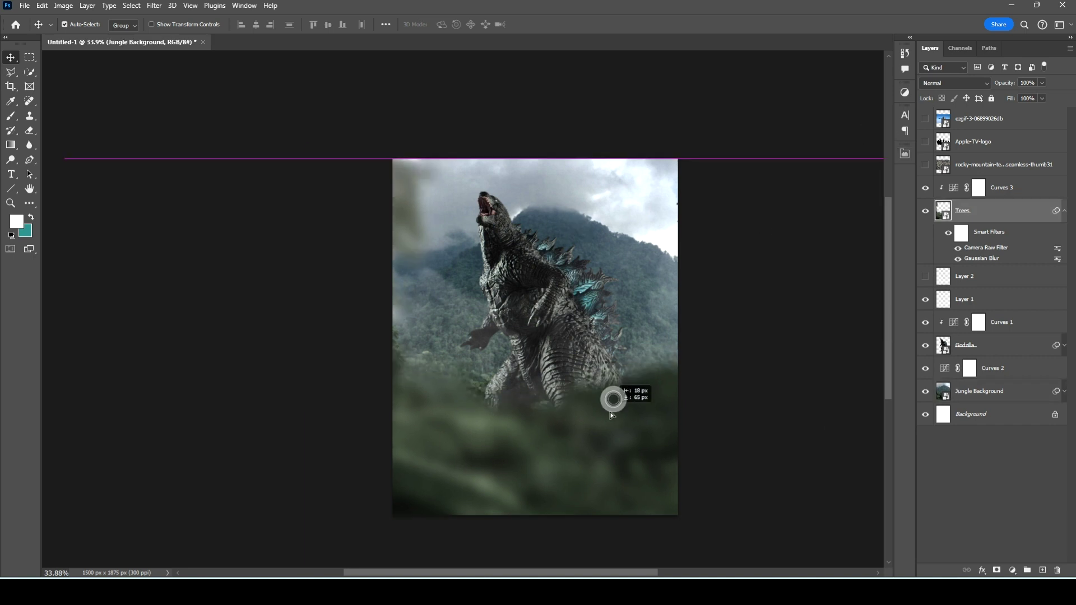
{"action": "left_click", "coordinate": [1042, 570]}
Paint soft white fog on Layer 3 and move it above Curves 3.
{"action": "key", "text": "b"}
{"action": "right_click", "coordinate": [494, 308]}
{"action": "double_click", "coordinate": [511, 420]}
{"action": "left_click_drag", "start_coordinate": [516, 384], "coordinate": [402, 377]}
{"action": "left_click_drag", "start_coordinate": [976, 210], "coordinate": [975, 178]}
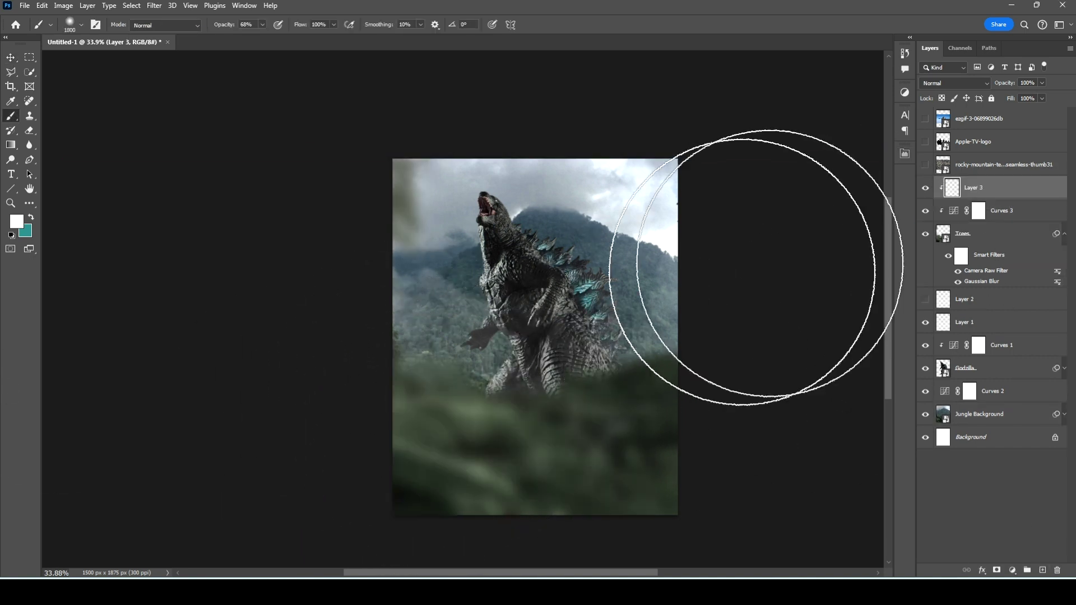
{"action": "left_click_drag", "start_coordinate": [354, 342], "coordinate": [415, 482]}
Colorize the fog with Hue 143, Saturation 13, Lightness -45.
{"action": "key", "text": "ctrl+u"}
{"action": "left_click", "coordinate": [900, 197]}
{"action": "left_click_drag", "start_coordinate": [792, 190], "coordinate": [767, 189]}
{"action": "mouse_move", "coordinate": [778, 130]}
{"action": "left_mouse_down"}
{"action": "mouse_move", "coordinate": [791, 132]}
{"action": "mouse_move", "coordinate": [764, 162]}
{"action": "left_mouse_up"}
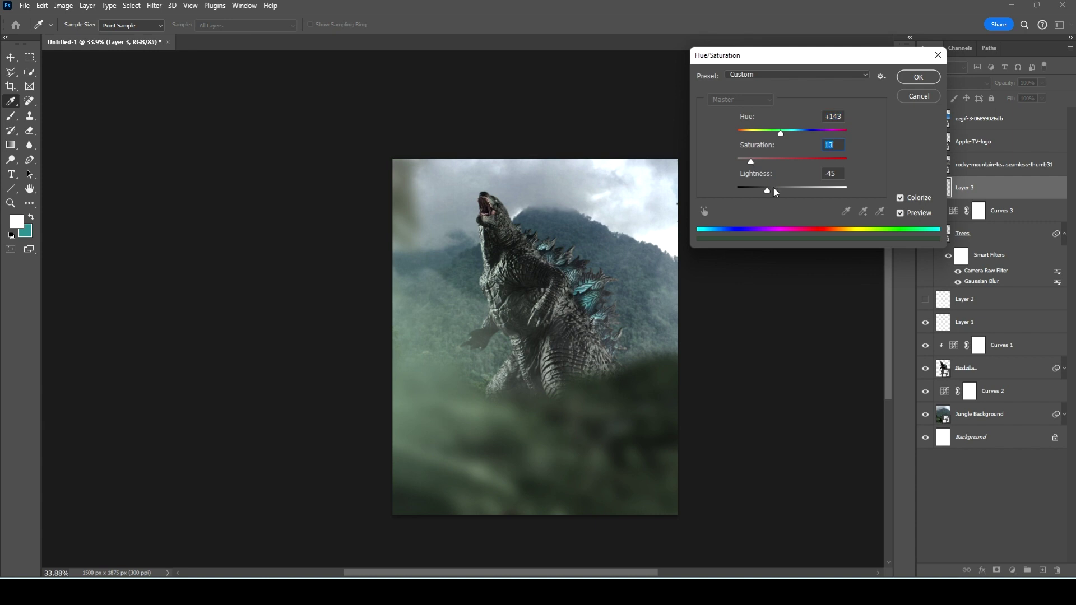
{"action": "key", "text": "Return"}
Reposition the fog, scale it to about 152%, then hide the layer.
{"action": "left_click_drag", "start_coordinate": [396, 277], "coordinate": [407, 325]}
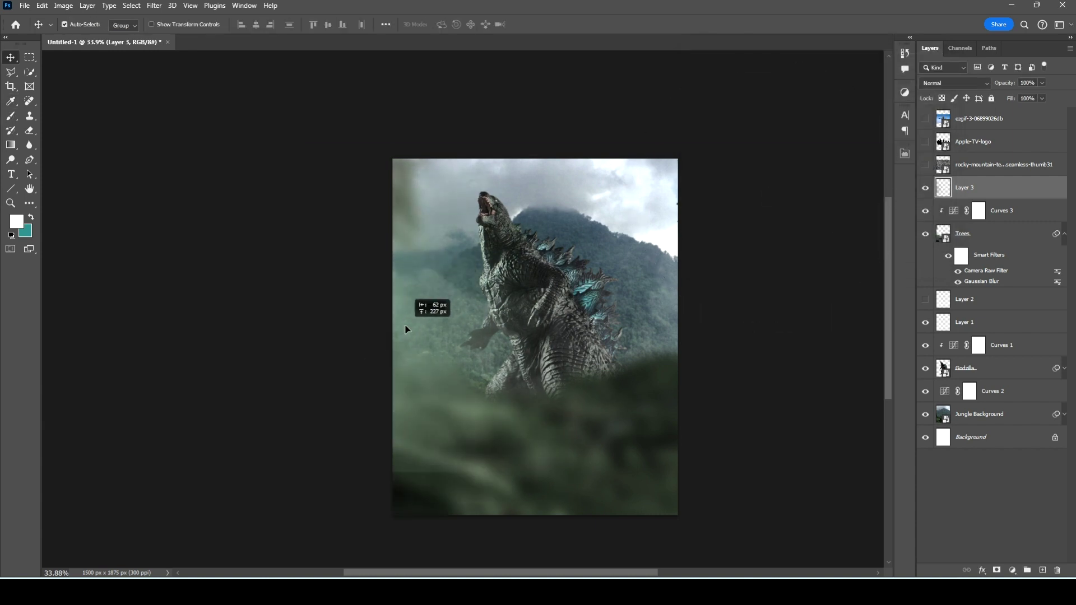
{"action": "key", "text": "ctrl+t"}
{"action": "left_click_drag", "start_coordinate": [644, 473], "coordinate": [714, 566]}
{"action": "key", "text": "Return"}
{"action": "left_click", "coordinate": [925, 188]}
Add a Color Balance adjustment above the Godzilla layer.
{"action": "left_click", "coordinate": [965, 369]}
{"action": "left_click", "coordinate": [905, 92]}
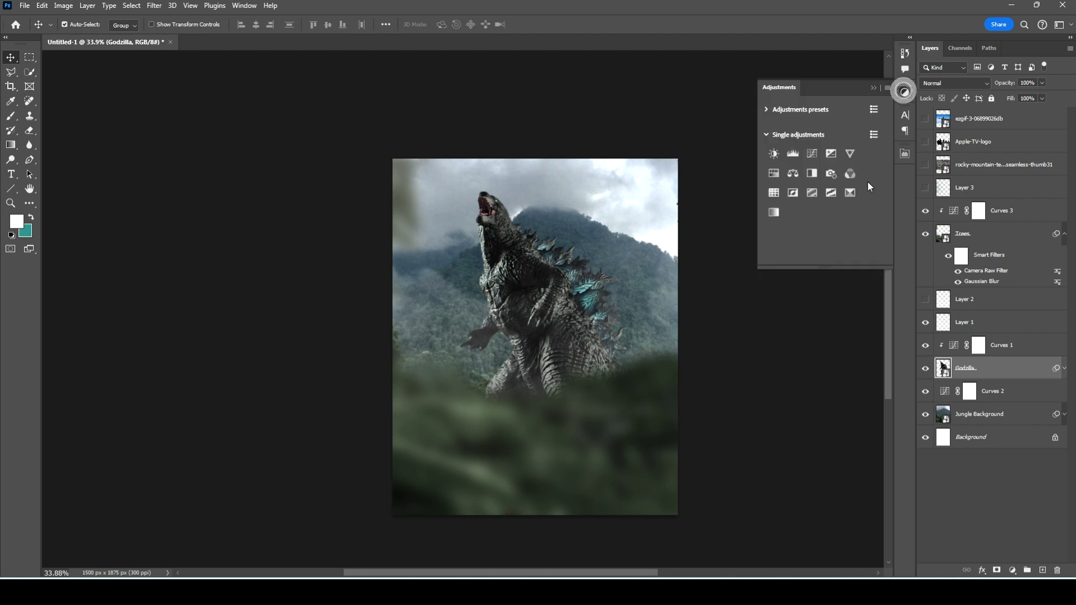
{"action": "left_click", "coordinate": [793, 174]}
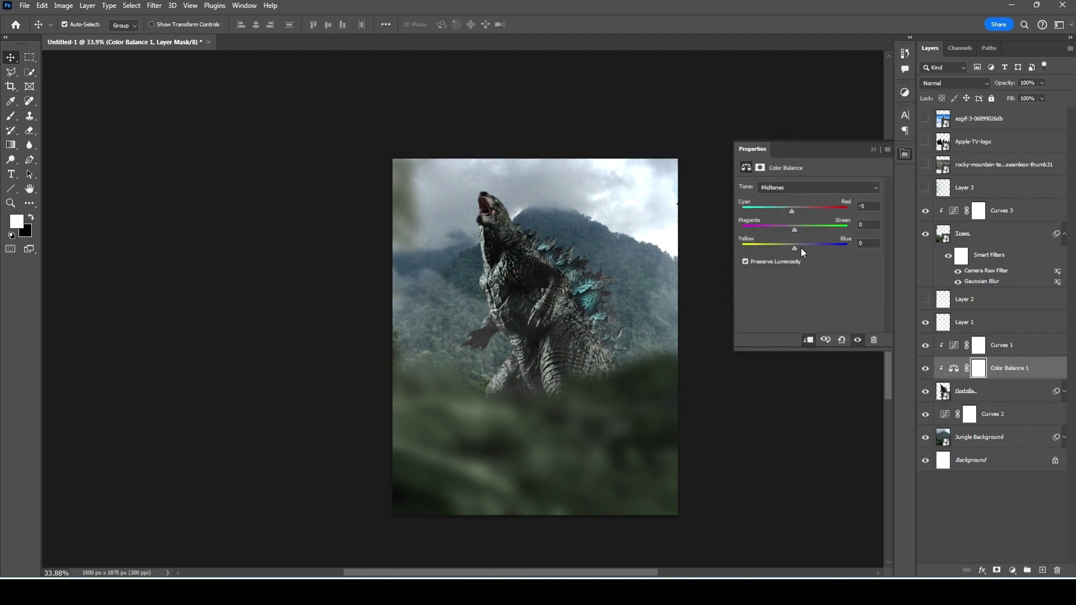
Add Curves 4 clipped to Godzilla with an inverted mask.
{"action": "left_click", "coordinate": [1007, 346]}
{"action": "left_click", "coordinate": [904, 92]}
{"action": "left_click", "coordinate": [810, 150]}
{"action": "mouse_move", "coordinate": [825, 271]}
{"action": "left_mouse_down"}
{"action": "mouse_move", "coordinate": [832, 286]}
{"action": "mouse_move", "coordinate": [827, 272]}
{"action": "left_mouse_up"}
{"action": "left_click", "coordinate": [809, 340]}
{"action": "key", "text": "ctrl+i"}
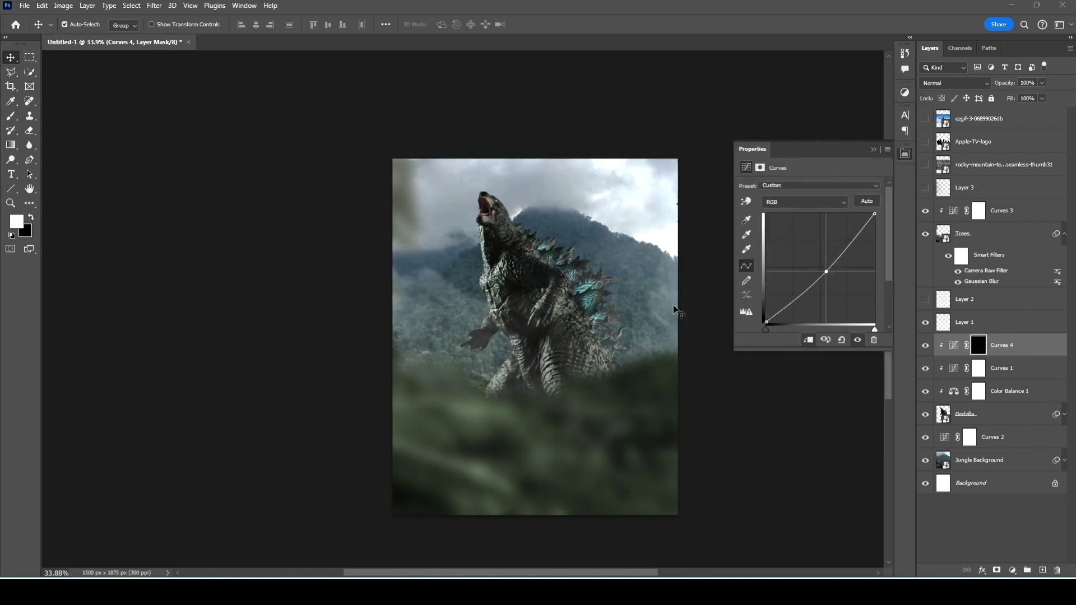
Paint white on the Curves 4 mask over Godzilla's body at full opacity.
{"action": "key", "text": "b"}
{"action": "mouse_move", "coordinate": [620, 336]}
{"action": "left_mouse_down"}
{"action": "mouse_move", "coordinate": [620, 377]}
{"action": "mouse_move", "coordinate": [542, 409]}
{"action": "left_mouse_up"}
{"action": "key", "text": "0"}
{"action": "scroll", "coordinate": [541, 392], "scroll_direction": "up", "scroll_amount": 3}
{"action": "key", "text": "bracketleft"}
{"action": "key", "text": "bracketleft"}
{"action": "key", "text": "bracketleft"}
{"action": "key", "text": "bracketleft"}
{"action": "key", "text": "bracketleft"}
{"action": "key", "text": "bracketleft"}
Set Curves 4 to Multiply blending at 46% opacity.
{"action": "left_click", "coordinate": [954, 83]}
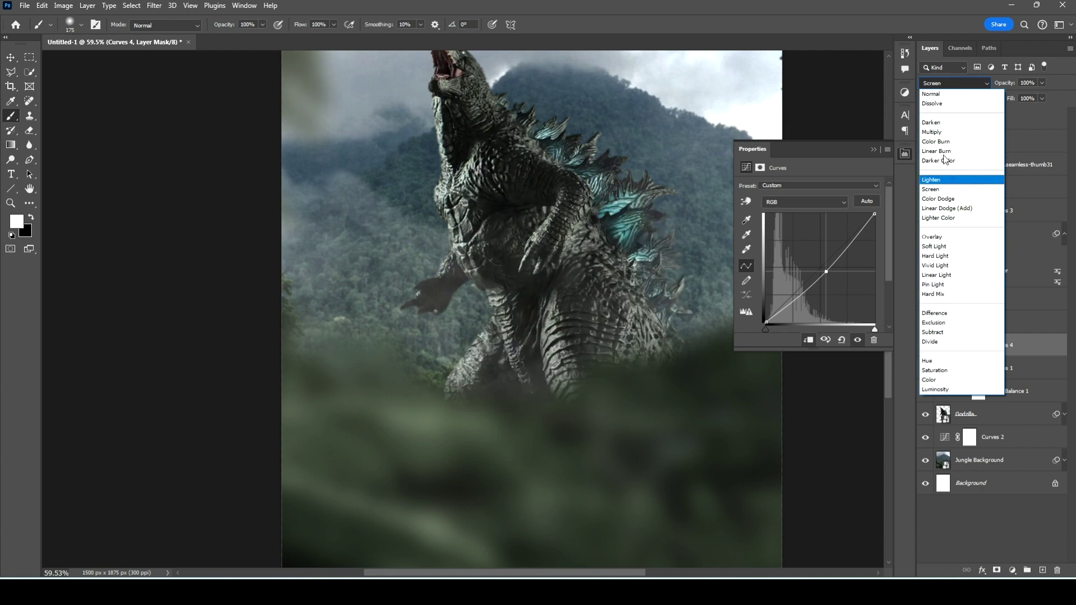
{"action": "left_click", "coordinate": [932, 132]}
{"action": "left_click_drag", "start_coordinate": [1005, 83], "coordinate": [990, 84]}
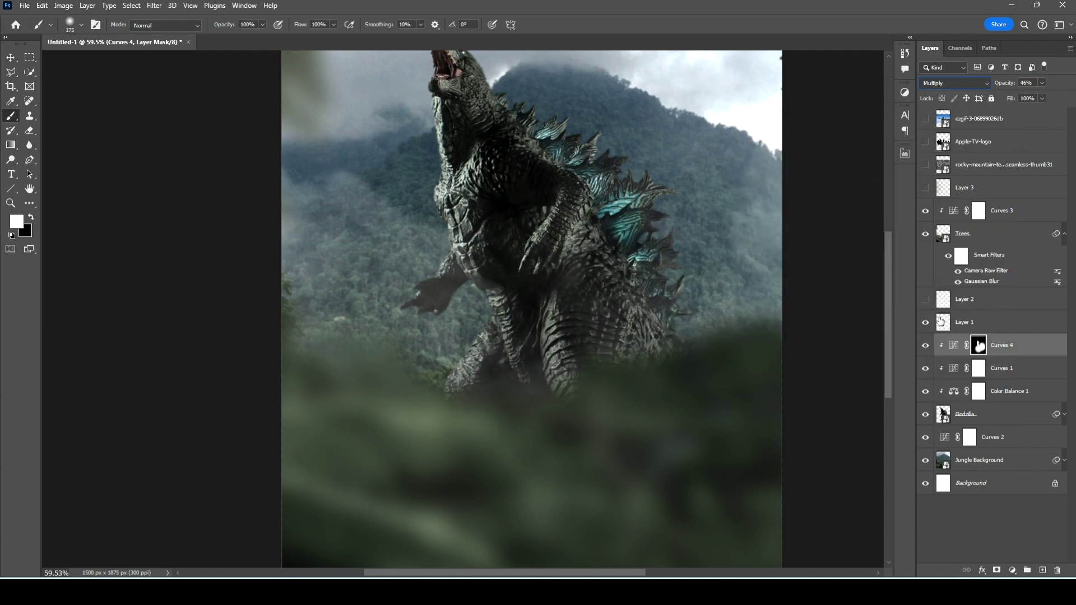
{"action": "scroll", "coordinate": [571, 250], "scroll_direction": "down", "scroll_amount": 3, "text": "alt"}
{"action": "key", "text": "v"}
{"action": "left_click", "coordinate": [565, 318], "text": "ctrl"}
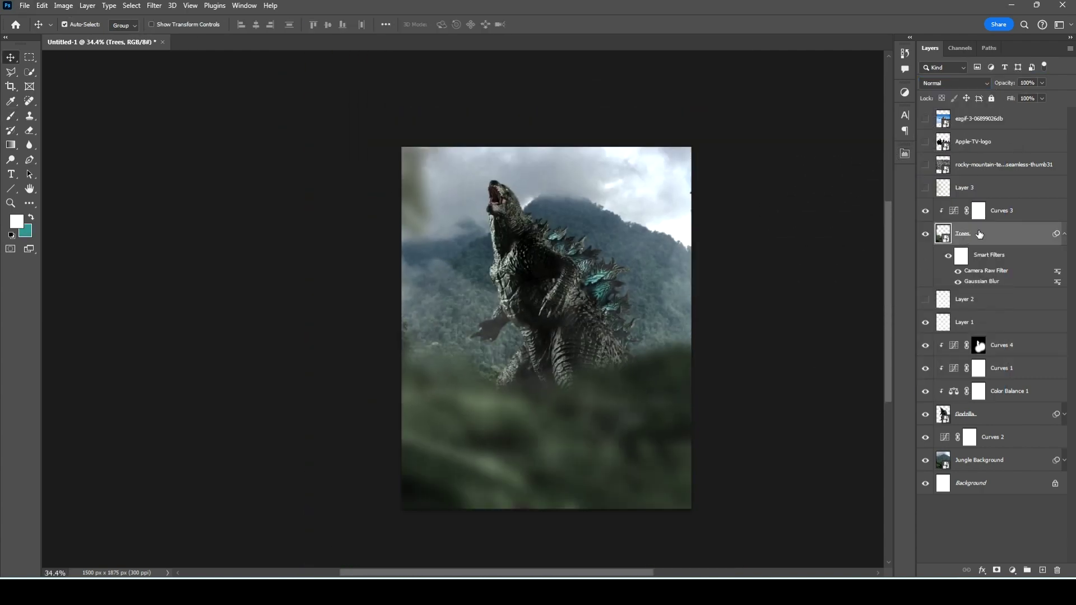
Move the blurred Trees layer up over Godzilla's legs.
{"action": "key", "text": "ctrl+t"}
{"action": "left_click", "coordinate": [532, 226]}
{"action": "key", "text": "Escape"}
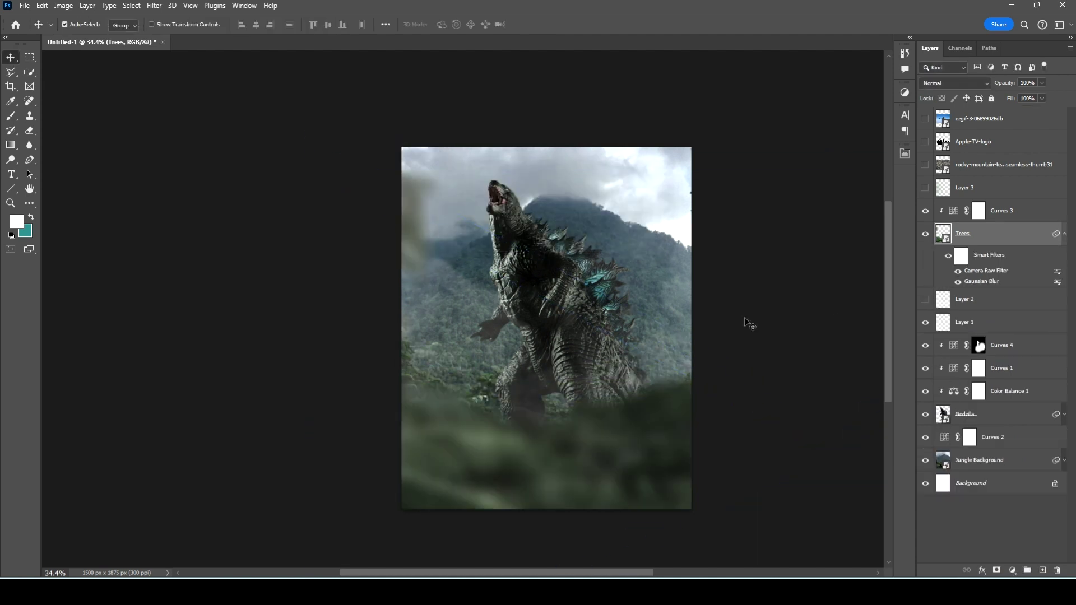
{"action": "left_click_drag", "start_coordinate": [491, 422], "coordinate": [527, 423]}
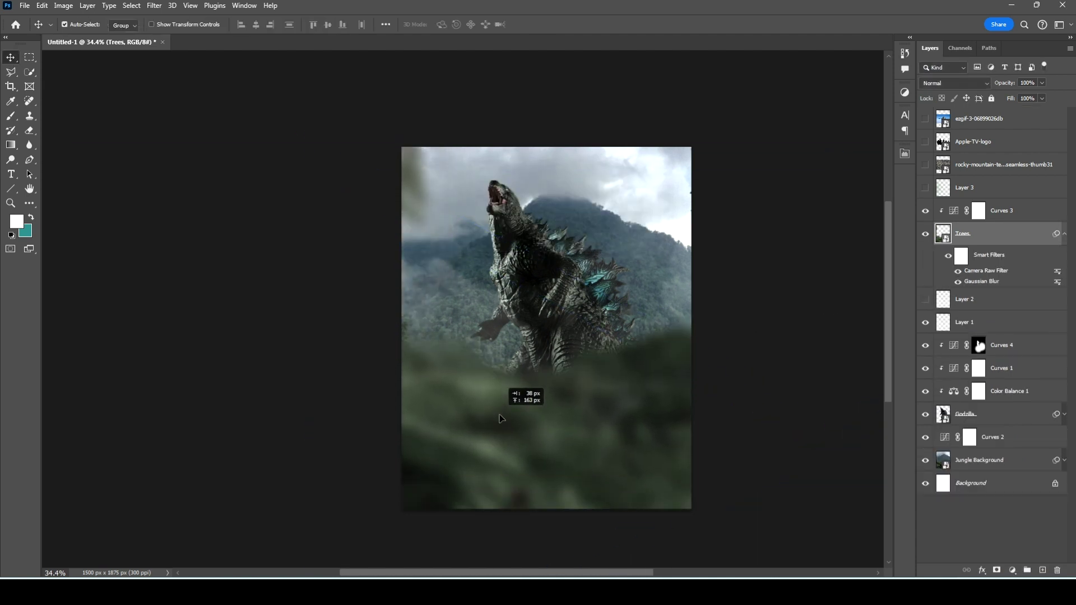
Add a layer mask to Trees, painting black over the legs and white on the lower trees.
{"action": "left_click", "coordinate": [997, 570]}
{"action": "key", "text": "b"}
{"action": "key", "text": "x"}
{"action": "key", "text": "bracketright"}
{"action": "key", "text": "bracketright"}
{"action": "key", "text": "bracketright"}
{"action": "left_click_drag", "start_coordinate": [587, 331], "coordinate": [522, 359]}
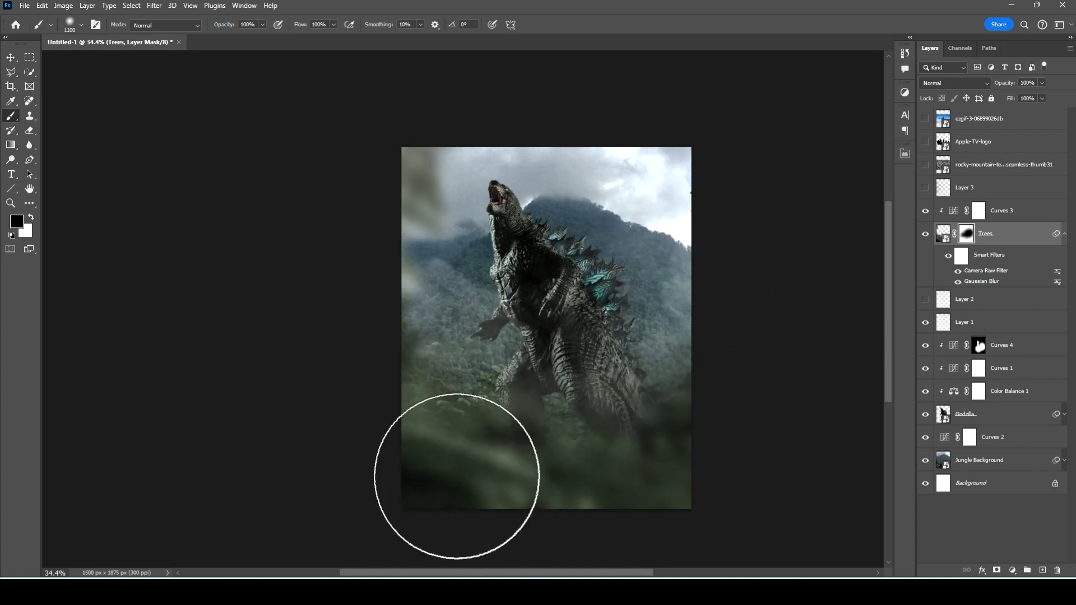
{"action": "key", "text": "x"}
{"action": "left_click_drag", "start_coordinate": [566, 470], "coordinate": [493, 482]}
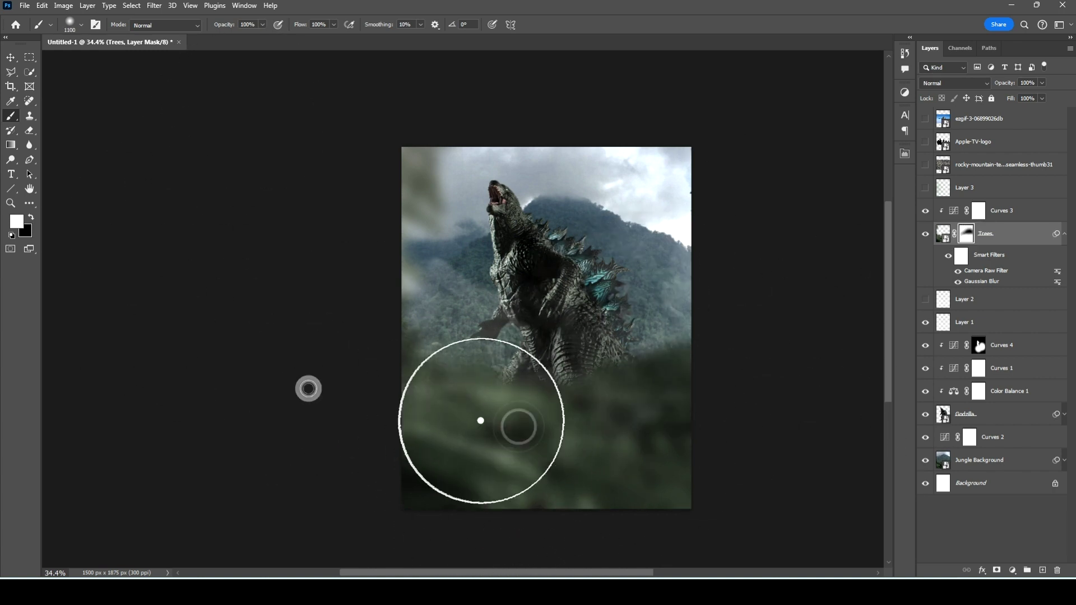
Refine the Trees mask around the lower legs with a smaller brush, then select Jungle Background.
{"action": "left_click_drag", "start_coordinate": [516, 423], "coordinate": [612, 312]}
{"action": "key", "text": "bracketleft"}
{"action": "key", "text": "bracketleft"}
{"action": "key", "text": "bracketleft"}
{"action": "left_click_drag", "start_coordinate": [478, 457], "coordinate": [450, 428]}
{"action": "key", "text": "x"}
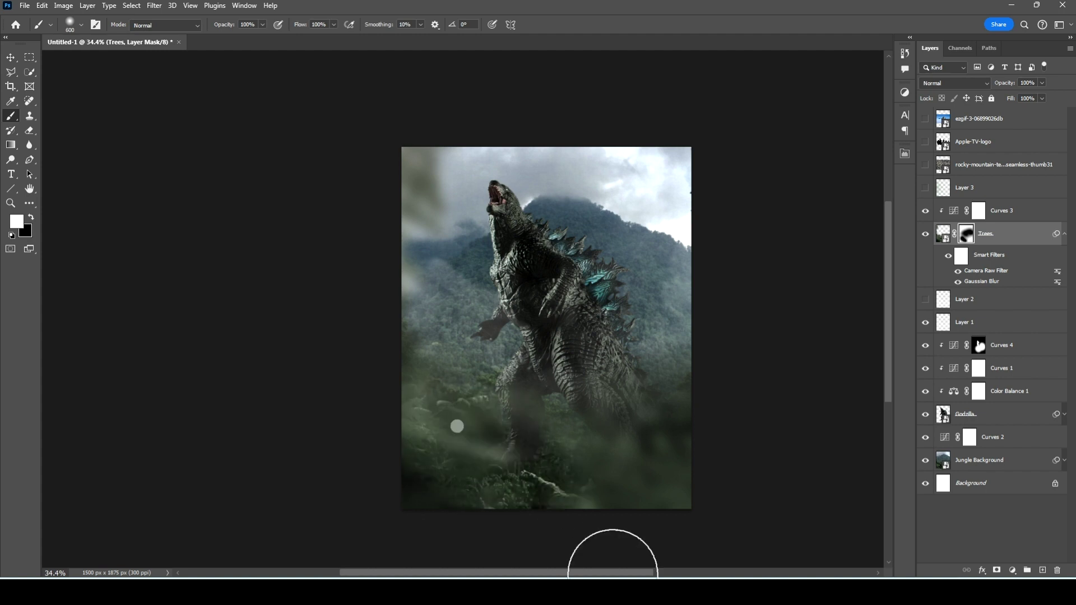
{"action": "key", "text": "v"}
{"action": "scroll", "coordinate": [549, 275], "scroll_direction": "up", "scroll_amount": 1}
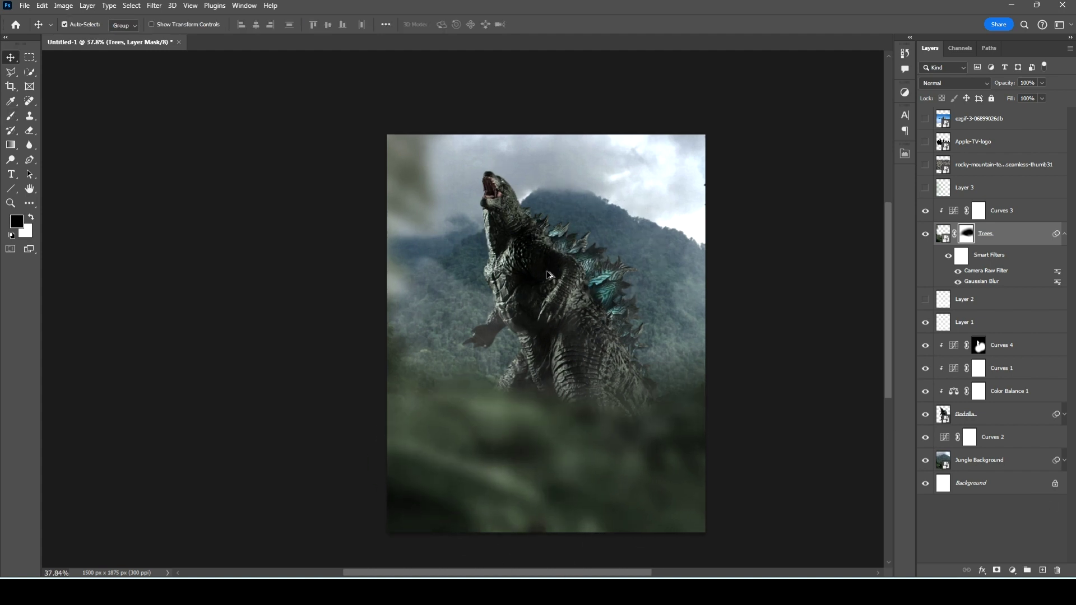
{"action": "left_click", "coordinate": [998, 460]}
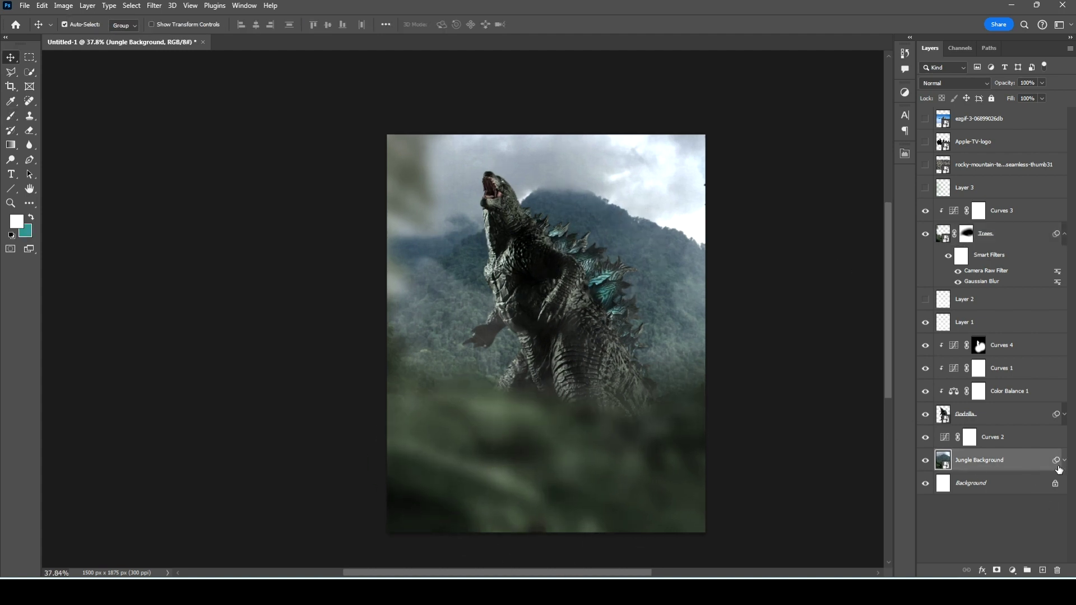
Set Aquas saturation to -63 in Jungle Background's Camera Raw Filter Color Mixer.
{"action": "left_click", "coordinate": [1064, 460]}
{"action": "double_click", "coordinate": [982, 507]}
{"action": "left_click", "coordinate": [543, 226]}
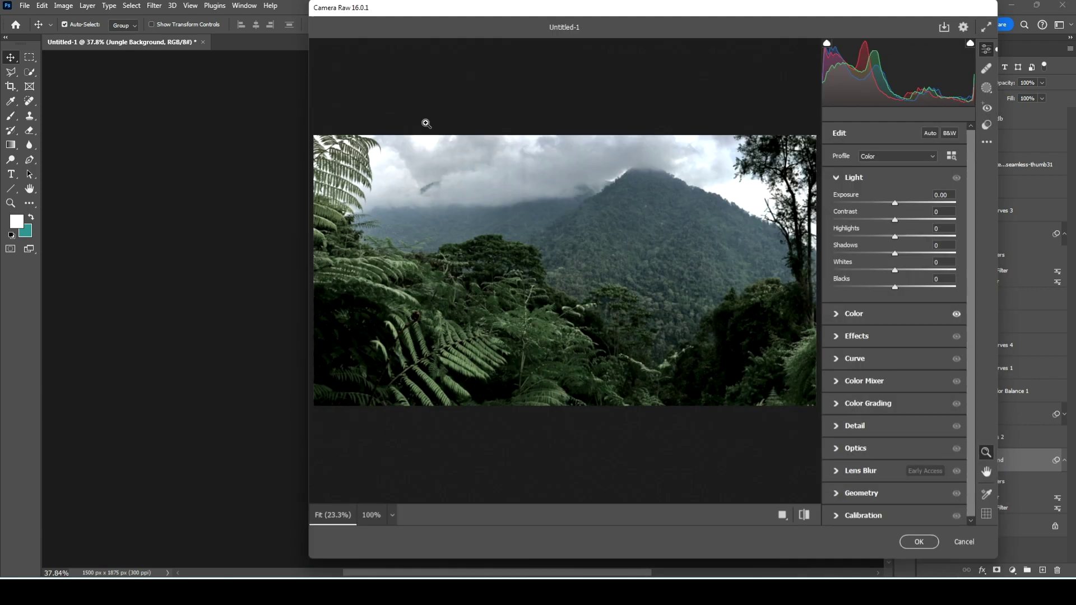
{"action": "left_click", "coordinate": [835, 178]}
{"action": "left_click", "coordinate": [863, 267]}
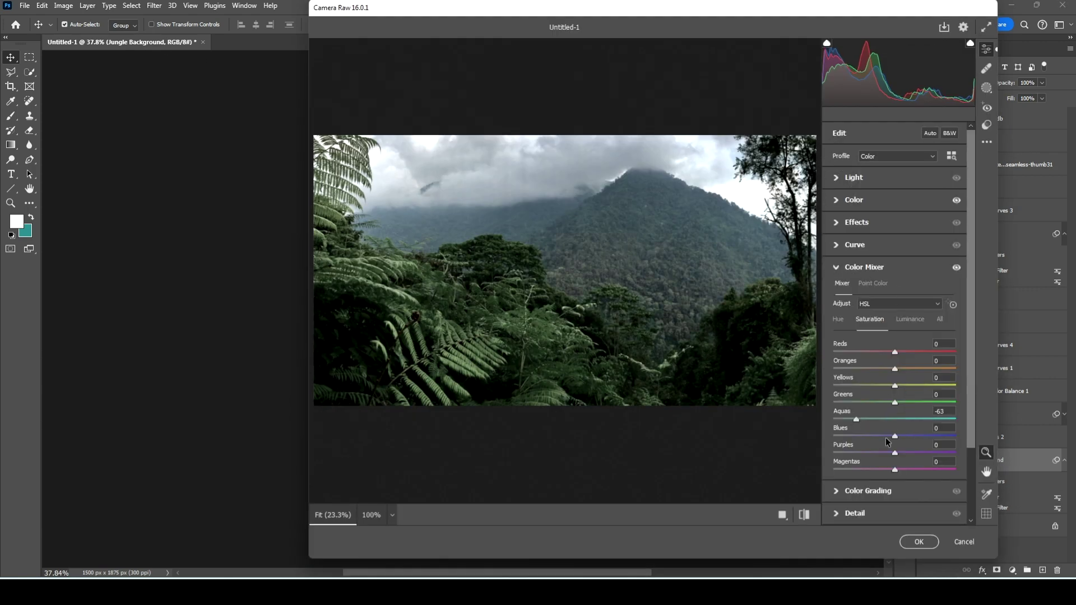
{"action": "left_click", "coordinate": [919, 541]}
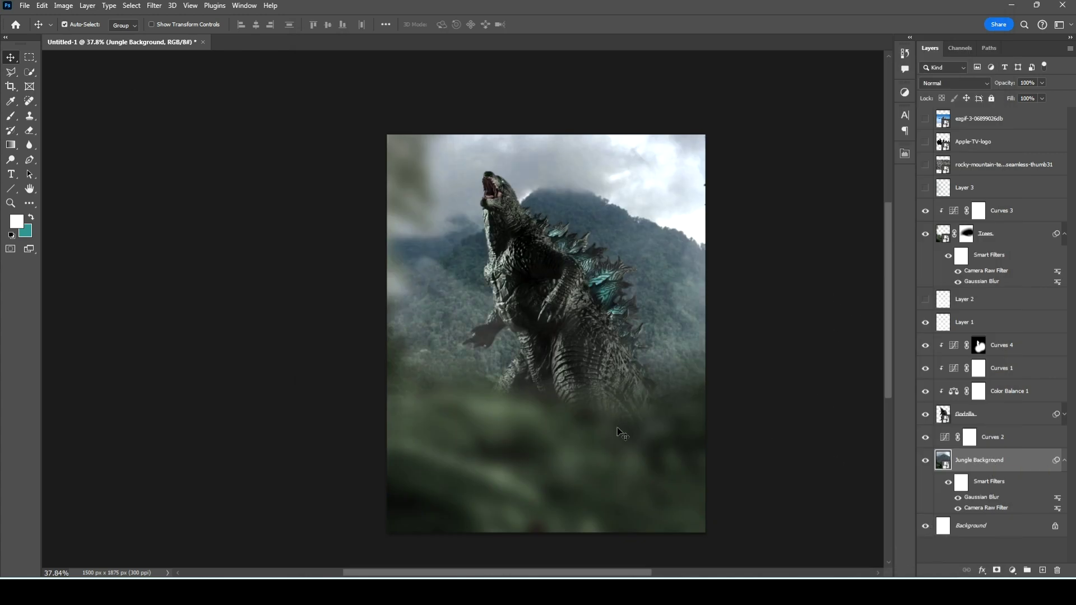
Add a brightening Curves 5 layer above Curves 4 and invert its mask.
{"action": "left_click", "coordinate": [577, 280]}
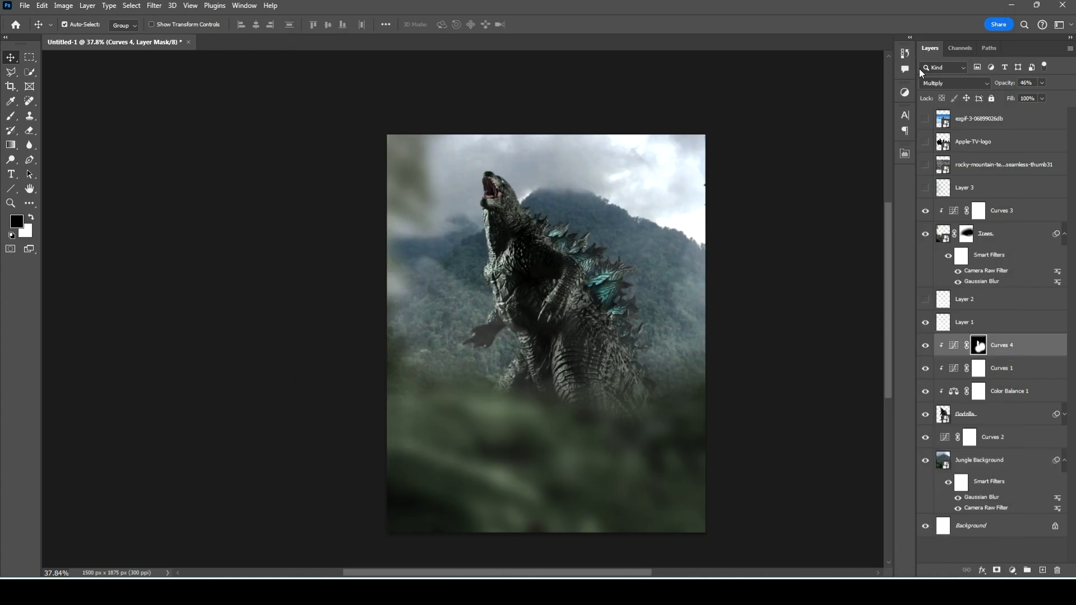
{"action": "left_click", "coordinate": [905, 92]}
{"action": "left_click", "coordinate": [808, 153]}
{"action": "left_click_drag", "start_coordinate": [820, 269], "coordinate": [816, 258]}
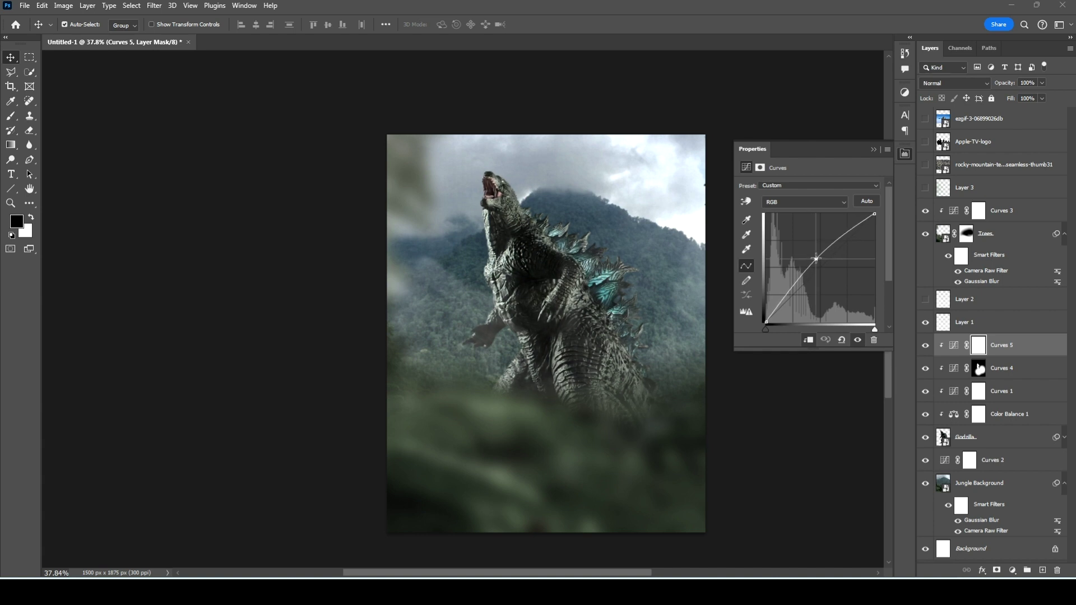
{"action": "key", "text": "ctrl+i"}
Paint white on the Curves 5 mask along Godzilla's neck and chest.
{"action": "key", "text": "b"}
{"action": "scroll", "coordinate": [457, 266], "scroll_direction": "up", "scroll_amount": 3}
{"action": "key", "text": "x"}
{"action": "mouse_move", "coordinate": [554, 270]}
{"action": "left_mouse_down"}
{"action": "mouse_move", "coordinate": [528, 325]}
{"action": "mouse_move", "coordinate": [548, 377]}
{"action": "mouse_move", "coordinate": [543, 425]}
{"action": "left_mouse_up"}
{"action": "key", "text": "bracketleft"}
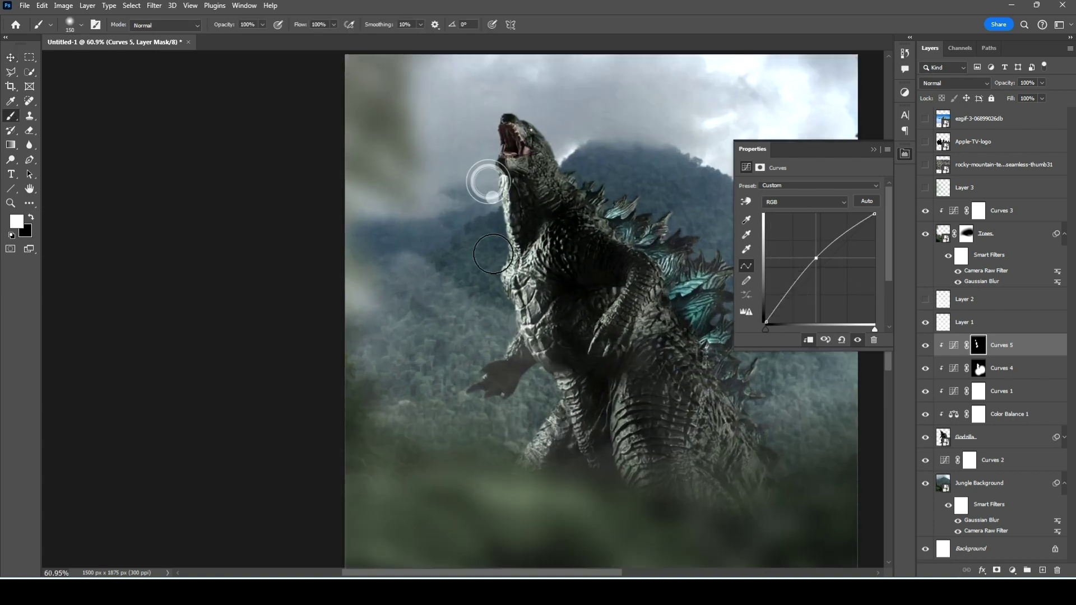
{"action": "scroll", "coordinate": [561, 179], "scroll_direction": "down", "scroll_amount": 1}
{"action": "scroll", "coordinate": [617, 297], "scroll_direction": "down", "scroll_amount": 1}
{"action": "scroll", "coordinate": [645, 292], "scroll_direction": "up", "scroll_amount": 1}
{"action": "key", "text": "x"}
Toggle Layer 1 to check the effect, then show and select the Layer 2 fog.
{"action": "left_click", "coordinate": [953, 345]}
{"action": "left_click", "coordinate": [874, 149]}
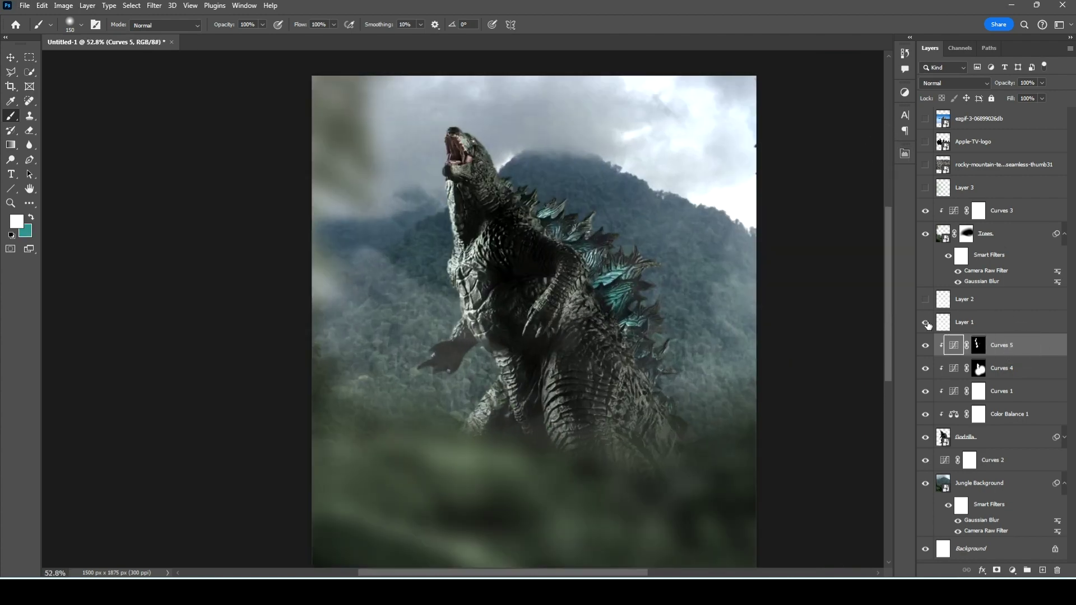
{"action": "left_click", "coordinate": [925, 322]}
{"action": "left_click", "coordinate": [925, 322]}
{"action": "left_click", "coordinate": [986, 300]}
{"action": "left_click", "coordinate": [925, 299]}
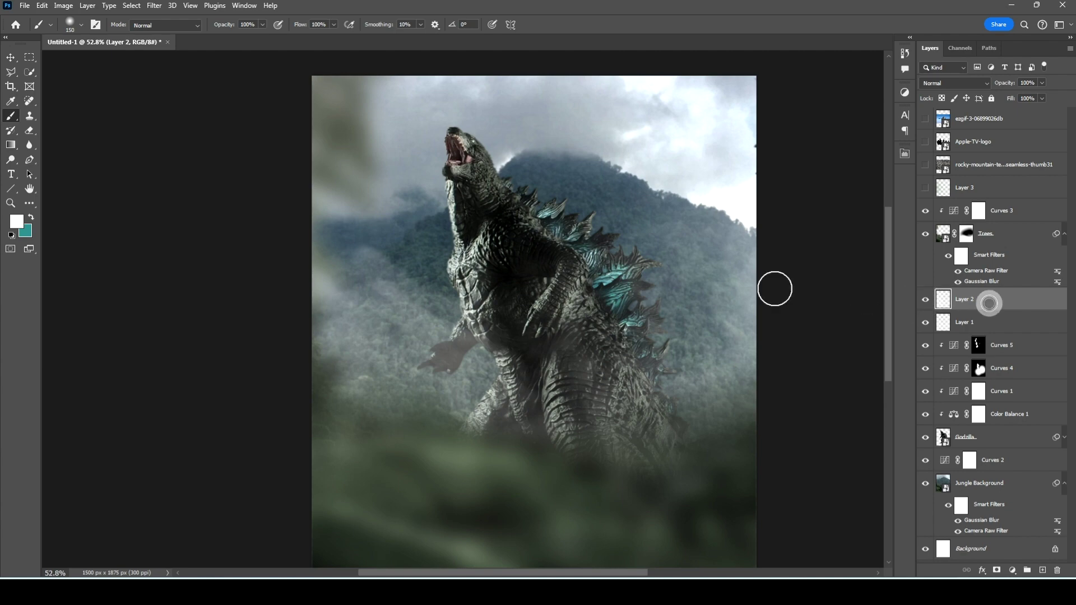
Colorize the Layer 2 fog with Hue/Saturation, darkening it and muting its saturation.
{"action": "key", "text": "v"}
{"action": "scroll", "coordinate": [773, 288], "scroll_direction": "down", "scroll_amount": 1}
{"action": "left_click_drag", "start_coordinate": [987, 300], "coordinate": [1001, 201]}
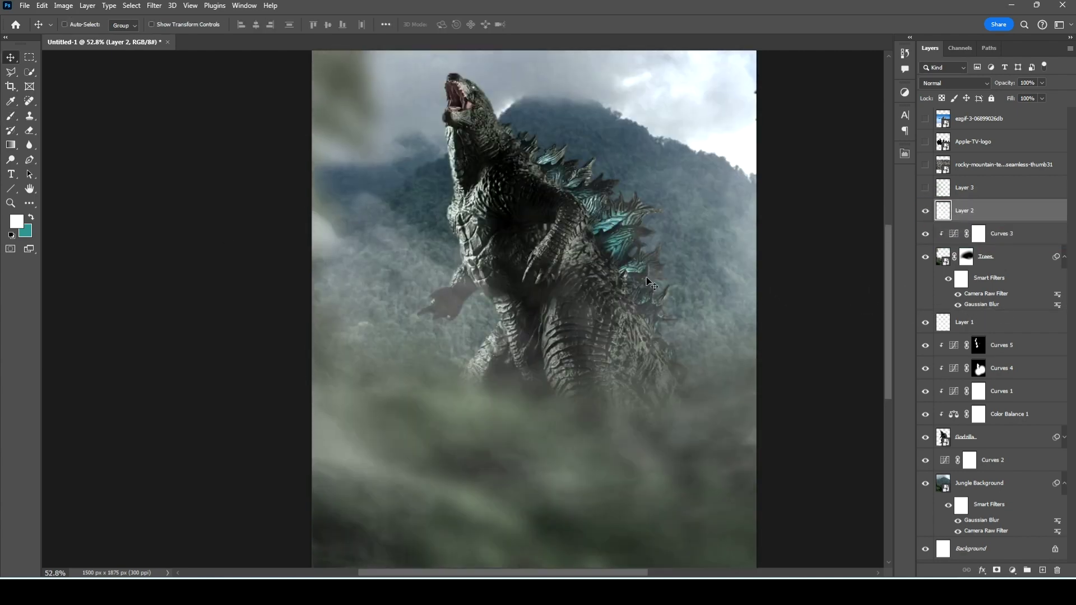
{"action": "scroll", "coordinate": [568, 285], "scroll_direction": "down", "scroll_amount": 2}
{"action": "key", "text": "ctrl+u"}
{"action": "left_click", "coordinate": [899, 198]}
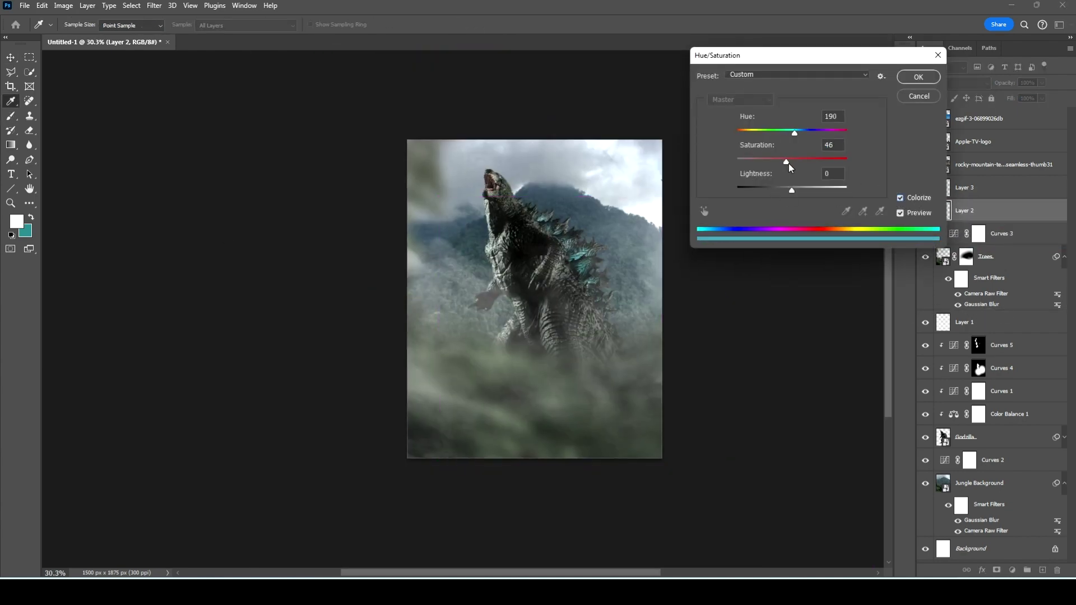
{"action": "left_click_drag", "start_coordinate": [791, 190], "coordinate": [769, 190]}
{"action": "mouse_move", "coordinate": [773, 134]}
{"action": "left_mouse_down"}
{"action": "mouse_move", "coordinate": [784, 134]}
{"action": "mouse_move", "coordinate": [753, 162]}
{"action": "left_mouse_up"}
{"action": "left_click", "coordinate": [771, 190]}
{"action": "key", "text": "Return"}
{"action": "key", "text": "v"}
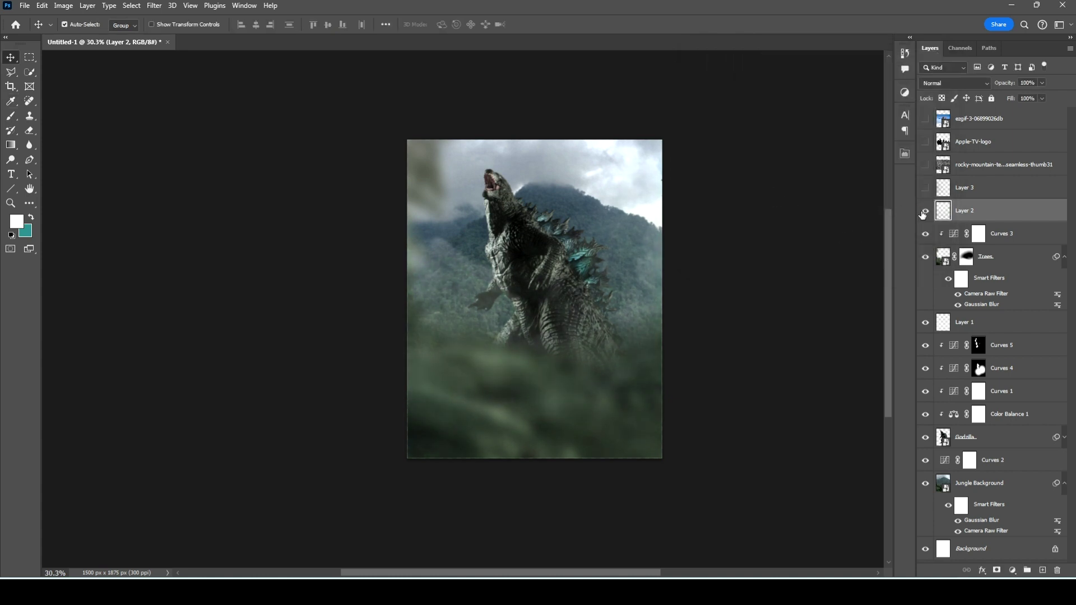
Enlarge Godzilla together with Curves 5 and its adjustments to about 110%.
{"action": "key", "text": "ctrl+plus"}
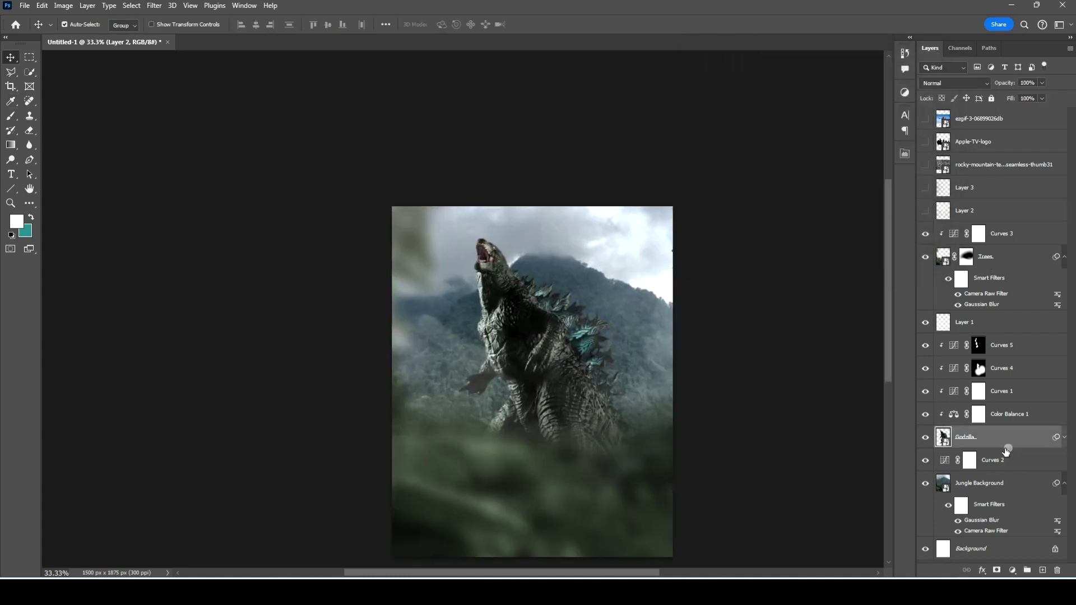
{"action": "left_click", "coordinate": [1009, 445]}
{"action": "left_click", "coordinate": [1008, 347], "text": "shift"}
{"action": "key", "text": "ctrl+t"}
{"action": "key", "text": "Return"}
{"action": "left_click_drag", "start_coordinate": [632, 219], "coordinate": [782, 218]}
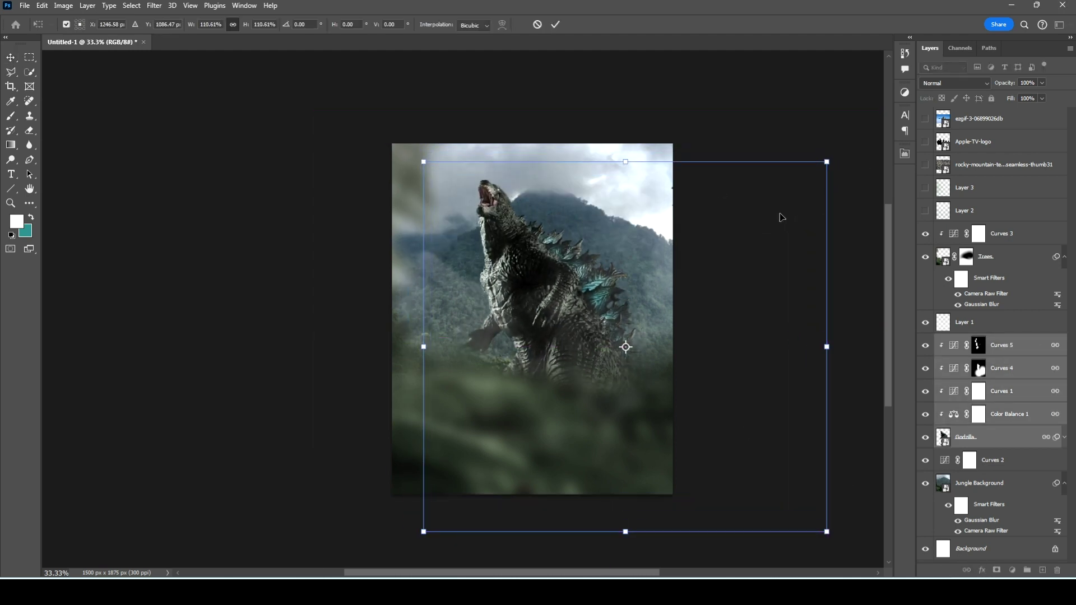
{"action": "key", "text": "Return"}
Collapse the Trees filter list, then show and select the jet image layer.
{"action": "left_click", "coordinate": [1066, 259]}
{"action": "left_click", "coordinate": [925, 119]}
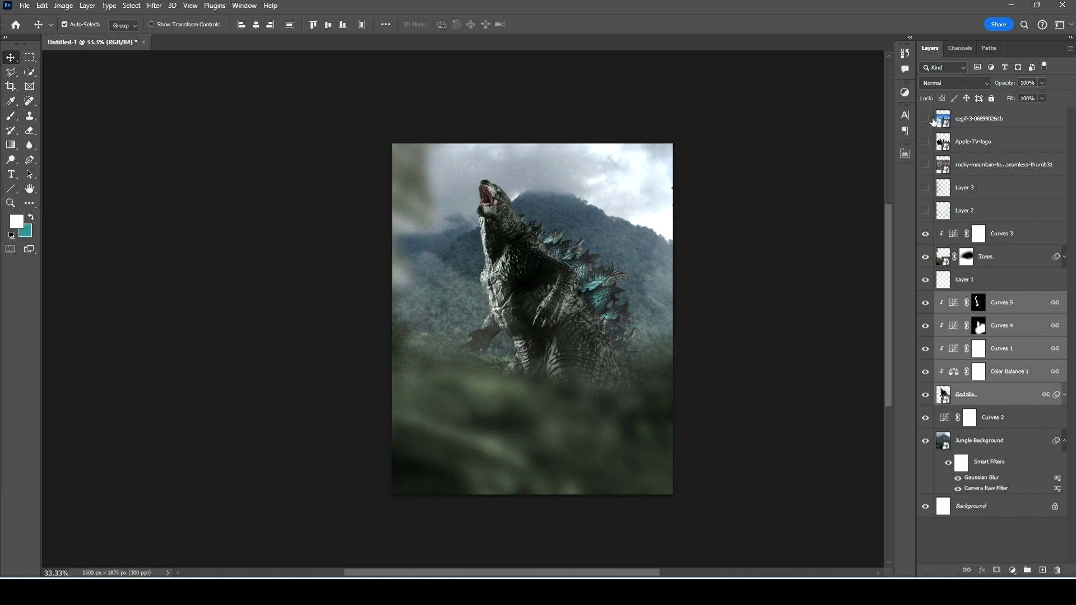
{"action": "left_click", "coordinate": [987, 119]}
Select the jet with Select Subject and mask out its blue sky.
{"action": "left_click", "coordinate": [12, 73]}
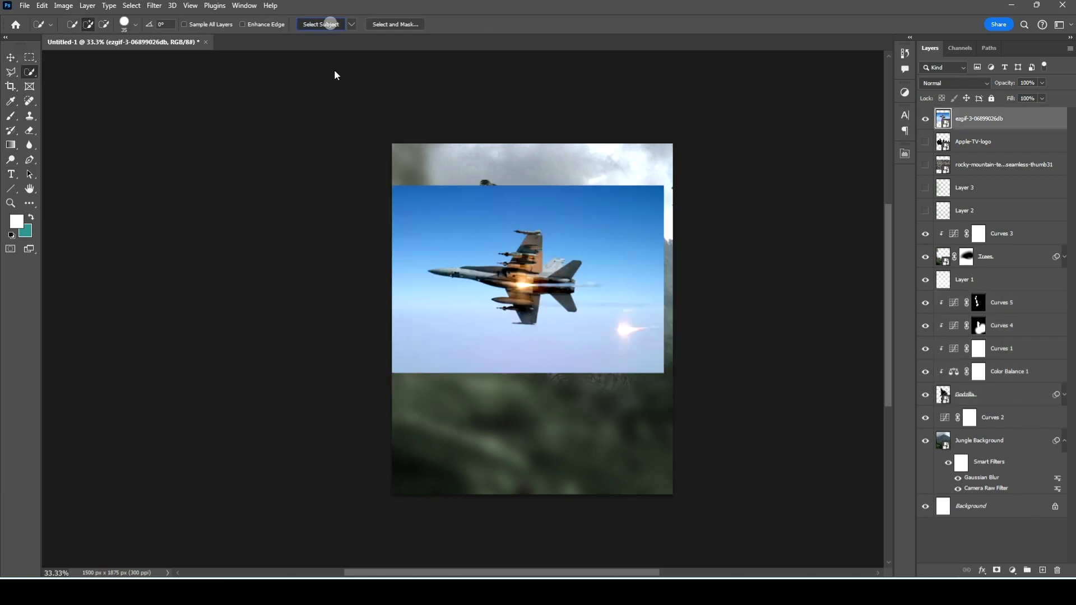
{"action": "scroll", "coordinate": [518, 293], "scroll_direction": "up", "scroll_amount": 5}
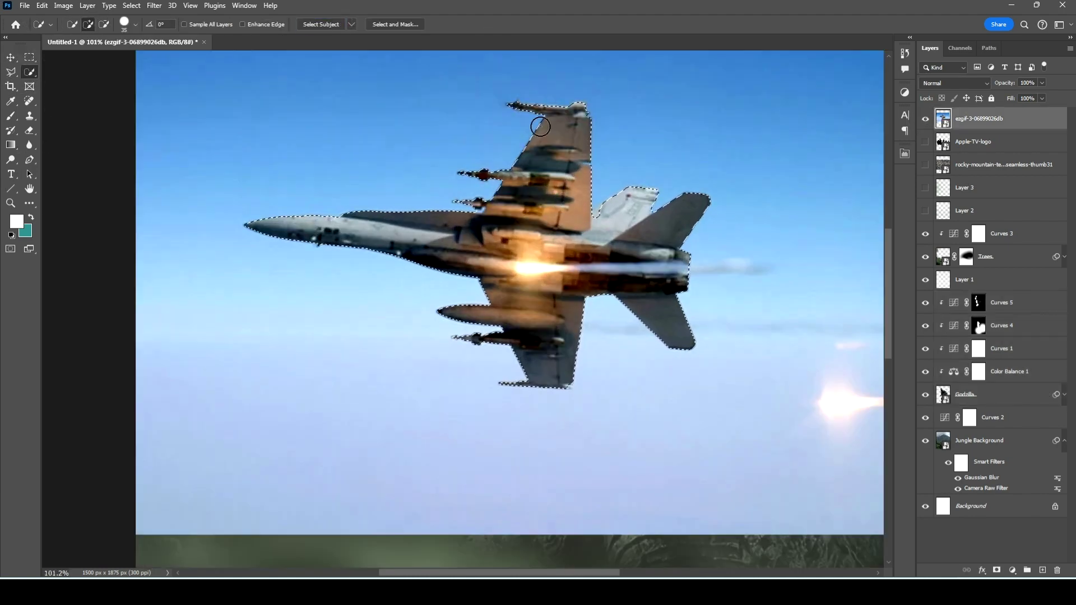
{"action": "left_click", "coordinate": [998, 570]}
{"action": "scroll", "coordinate": [548, 197], "scroll_direction": "down", "scroll_amount": 1}
Contract the jet selection via Select > Modify and refine the jet mask with the Brush.
{"action": "left_click", "coordinate": [966, 119], "text": "ctrl"}
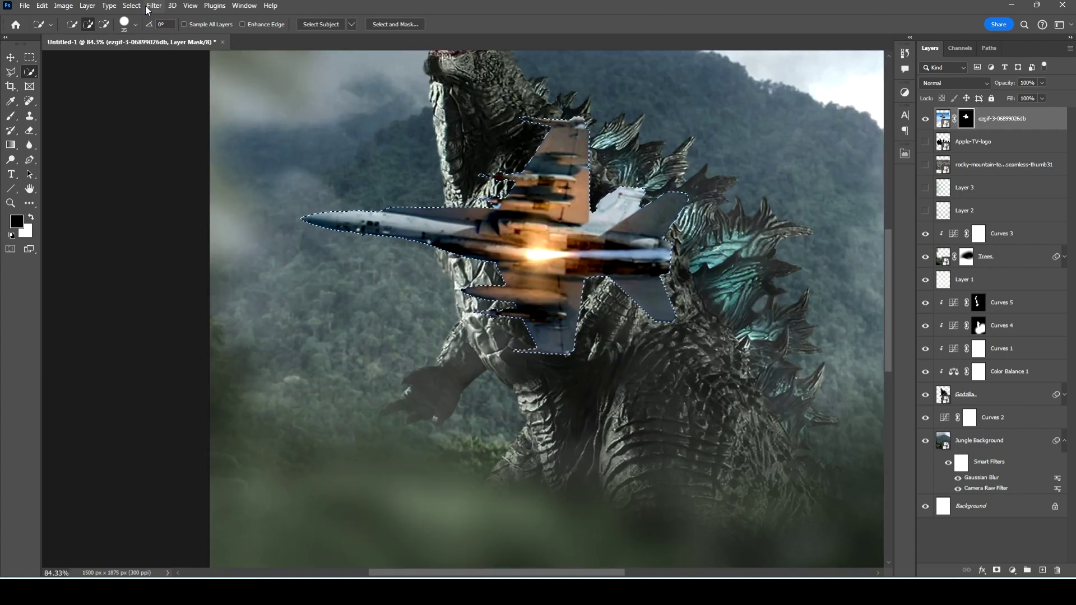
{"action": "left_click", "coordinate": [131, 6]}
{"action": "left_click", "coordinate": [251, 208]}
{"action": "scroll", "coordinate": [497, 200], "scroll_direction": "up", "scroll_amount": 3}
{"action": "key", "text": "v"}
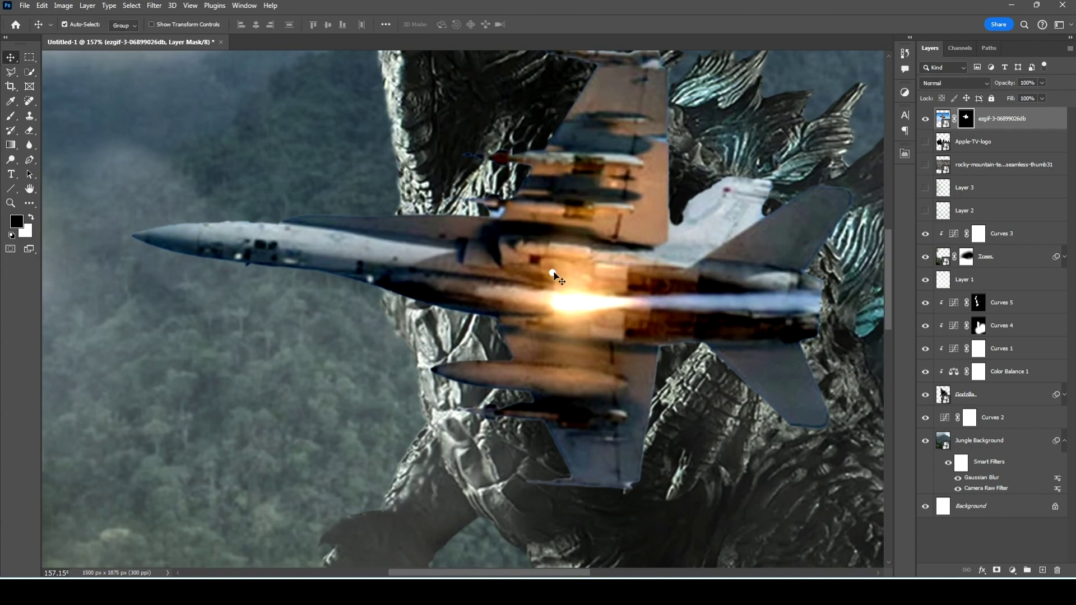
{"action": "scroll", "coordinate": [713, 182], "scroll_direction": "down", "scroll_amount": 3}
{"action": "scroll", "coordinate": [507, 302], "scroll_direction": "up", "scroll_amount": 5}
{"action": "key", "text": "b"}
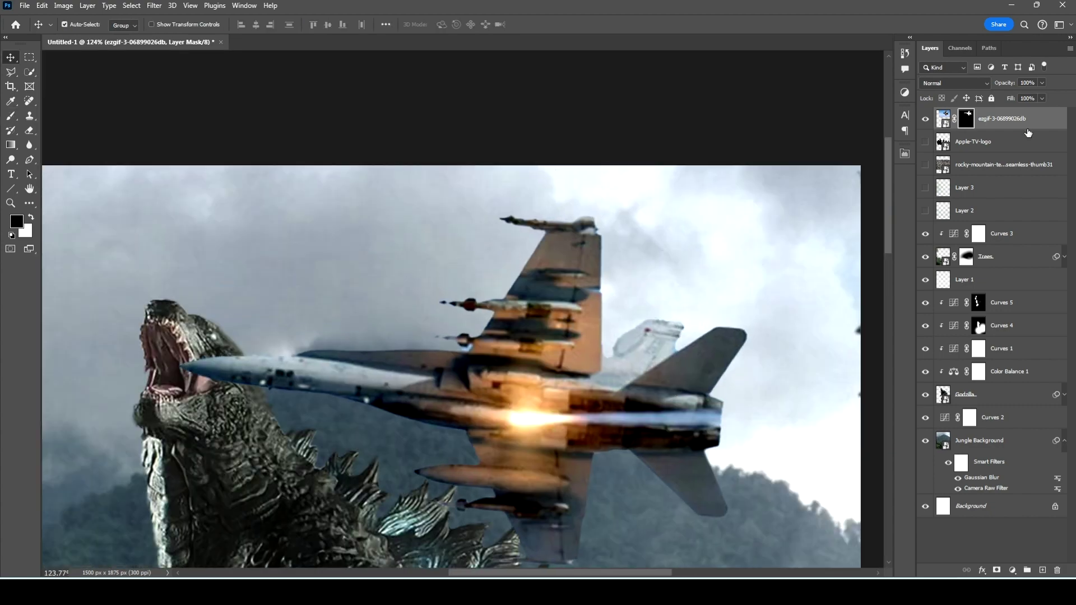
{"action": "right_click", "coordinate": [1009, 118]}
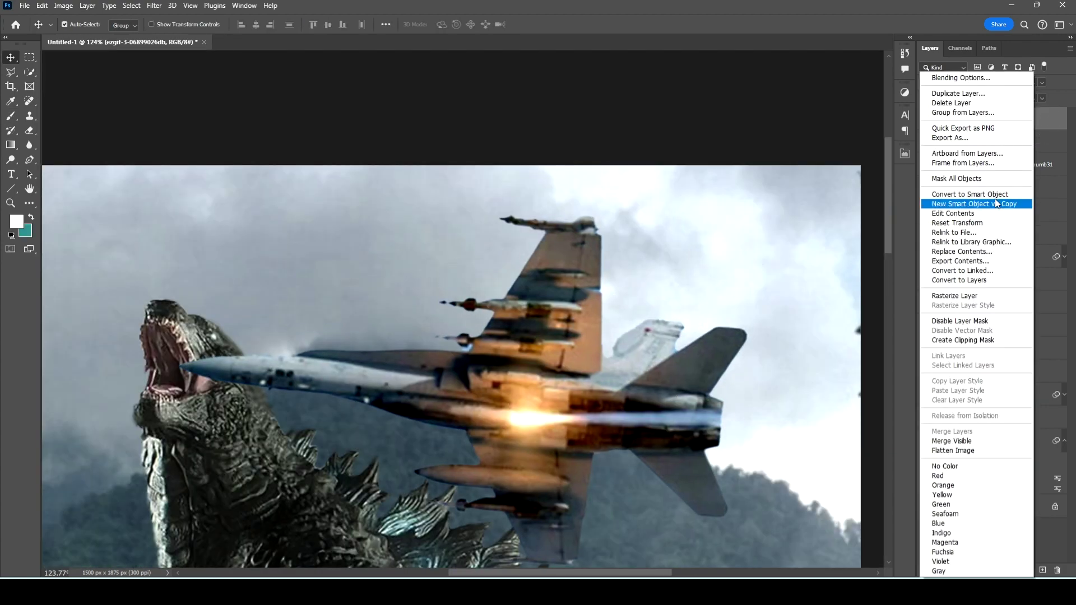
Scale the jet smaller and position it beside Godzilla's open mouth.
{"action": "key", "text": "Escape"}
{"action": "scroll", "coordinate": [604, 323], "scroll_direction": "down", "scroll_amount": 6}
{"action": "key", "text": "ctrl+t"}
{"action": "left_click_drag", "start_coordinate": [504, 255], "coordinate": [410, 253]}
{"action": "key", "text": "Return"}
{"action": "scroll", "coordinate": [426, 249], "scroll_direction": "down", "scroll_amount": 2}
{"action": "scroll", "coordinate": [414, 245], "scroll_direction": "up", "scroll_amount": 1}
{"action": "scroll", "coordinate": [413, 245], "scroll_direction": "down", "scroll_amount": 1}
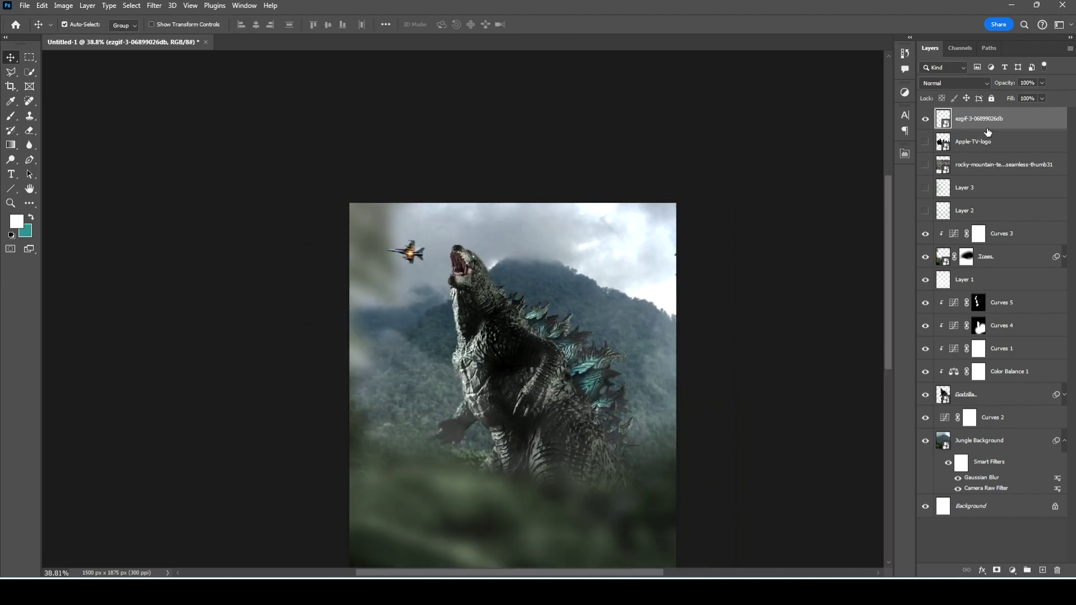
Duplicate the jet and apply a Motion Blur with lengthened streaks to the copy.
{"action": "key", "text": "ctrl+j"}
{"action": "left_click", "coordinate": [154, 5]}
{"action": "left_click", "coordinate": [317, 214]}
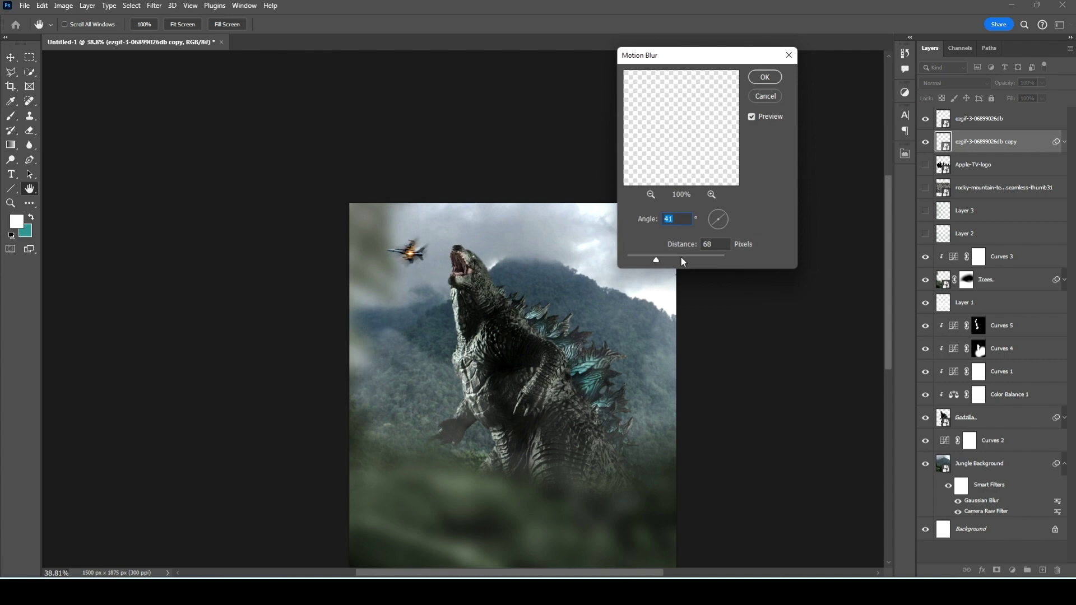
{"action": "left_click_drag", "start_coordinate": [662, 257], "coordinate": [675, 261]}
{"action": "key", "text": "Return"}
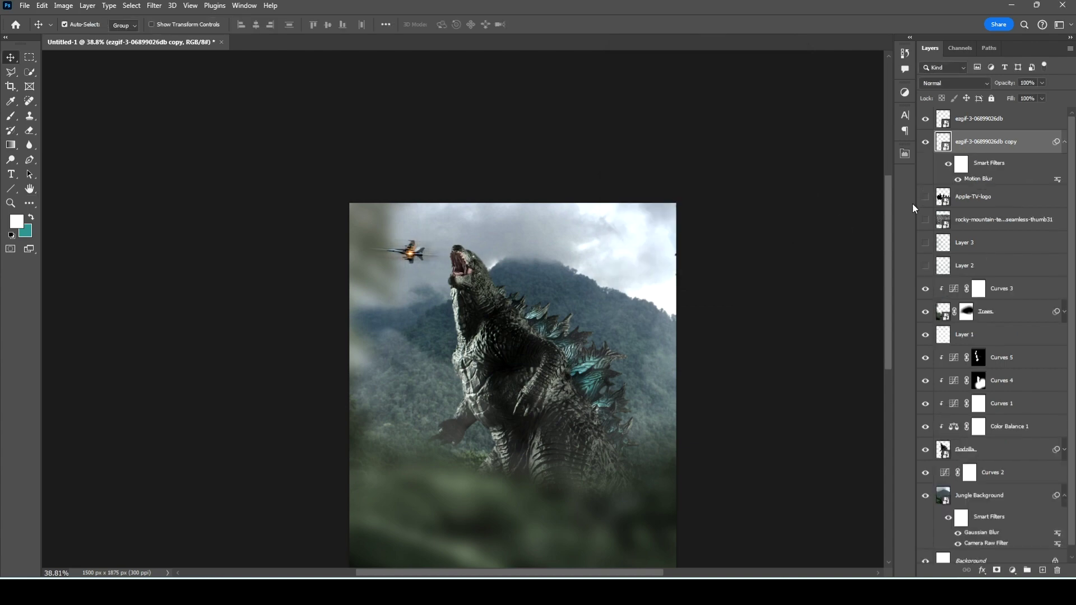
Brighten the blurred jet copy with Curves and move it above the original jet.
{"action": "key", "text": "ctrl+m"}
{"action": "left_click_drag", "start_coordinate": [709, 196], "coordinate": [639, 134]}
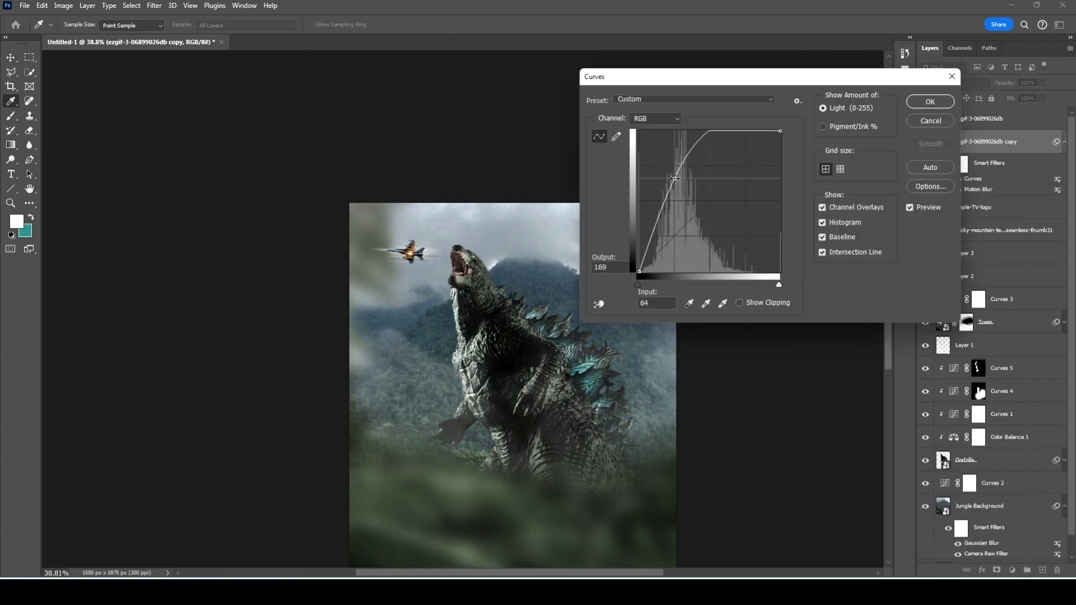
{"action": "key", "text": "Return"}
{"action": "left_click_drag", "start_coordinate": [995, 143], "coordinate": [995, 115]}
{"action": "scroll", "coordinate": [412, 252], "scroll_direction": "up", "scroll_amount": 3}
Add a layer mask to the blurred jet copy and paint it with an enlarged brush.
{"action": "left_click", "coordinate": [997, 570]}
{"action": "scroll", "coordinate": [412, 252], "scroll_direction": "up", "scroll_amount": 3}
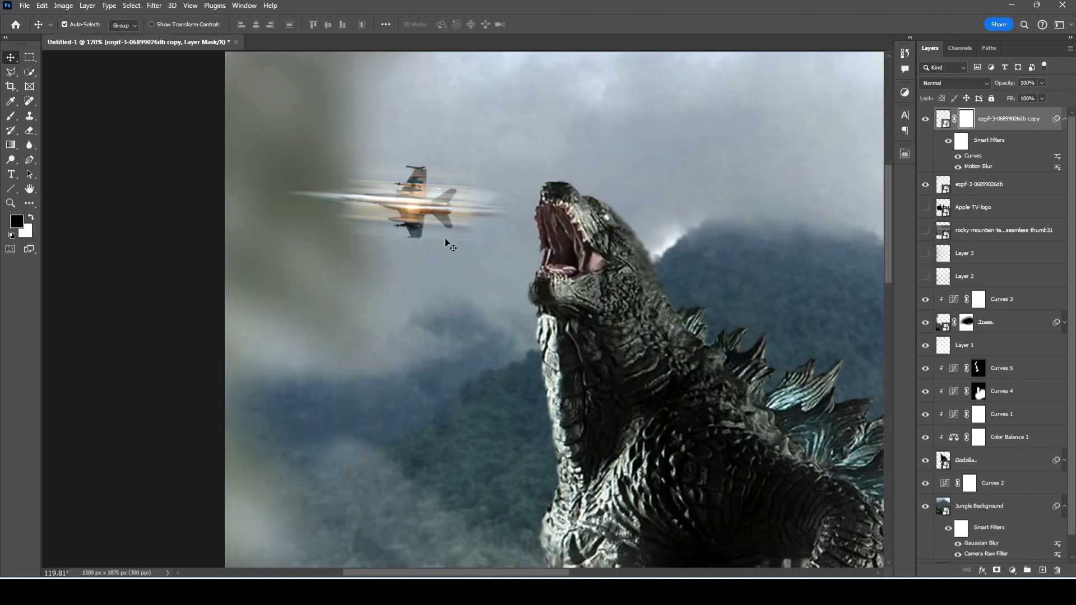
{"action": "key", "text": "b"}
{"action": "scroll", "coordinate": [412, 252], "scroll_direction": "up", "scroll_amount": 3}
{"action": "scroll", "coordinate": [408, 188], "scroll_direction": "up", "scroll_amount": 3}
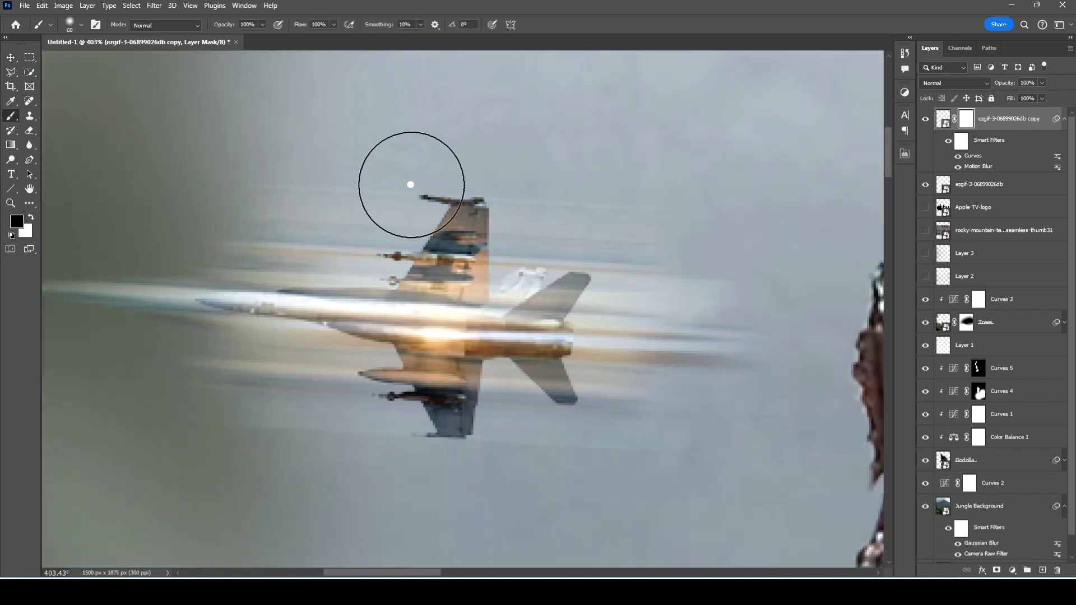
{"action": "scroll", "coordinate": [144, 307], "scroll_direction": "down", "scroll_amount": 3}
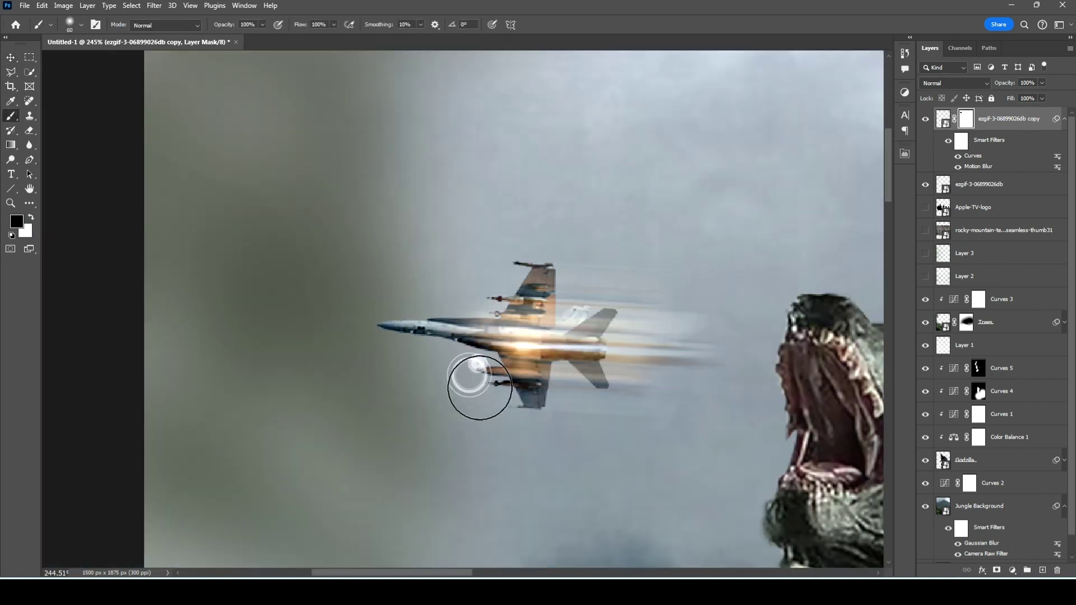
{"action": "key", "text": "bracketright"}
{"action": "key", "text": "bracketright"}
{"action": "key", "text": "bracketright"}
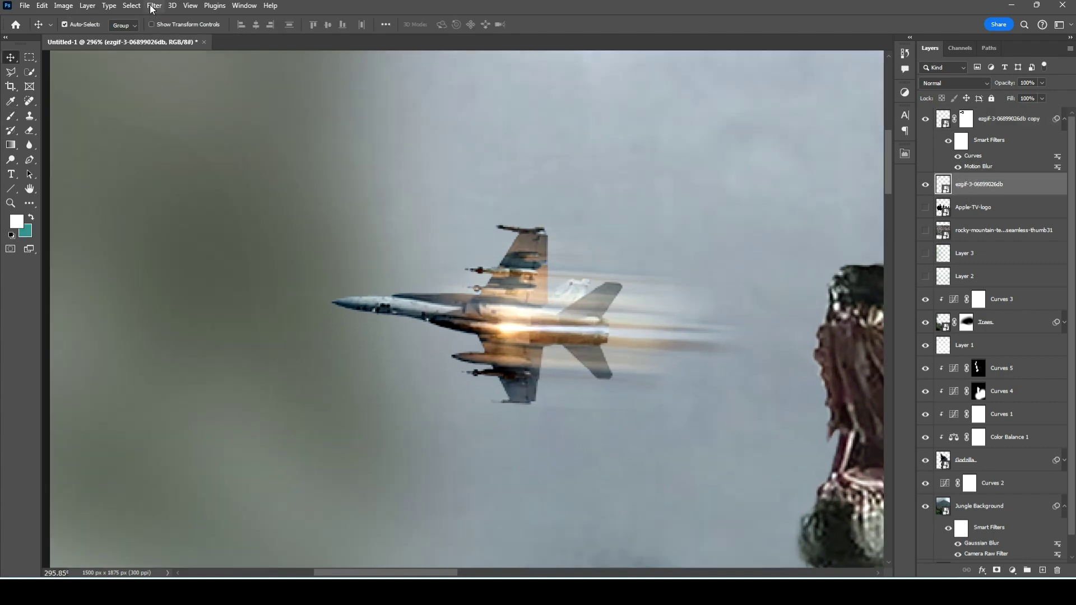
Apply a Gaussian Blur to the original jet and invert its filter mask.
{"action": "left_click", "coordinate": [155, 6]}
{"action": "left_click", "coordinate": [320, 196]}
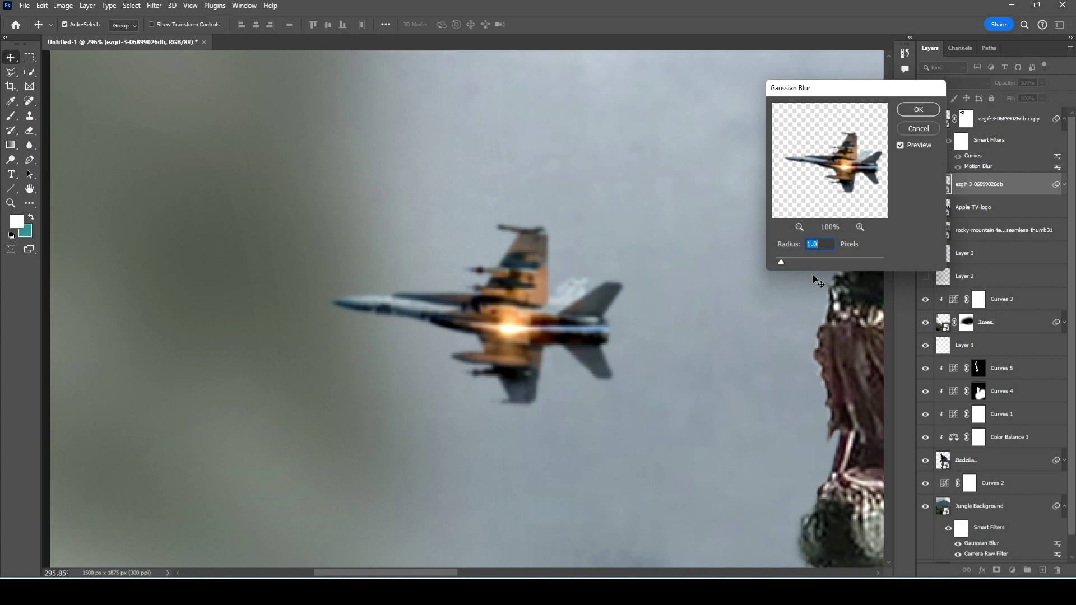
{"action": "key", "text": "Return"}
{"action": "key", "text": "ctrl+i"}
{"action": "key", "text": "b"}
{"action": "scroll", "coordinate": [650, 297], "scroll_direction": "up", "scroll_amount": 3}
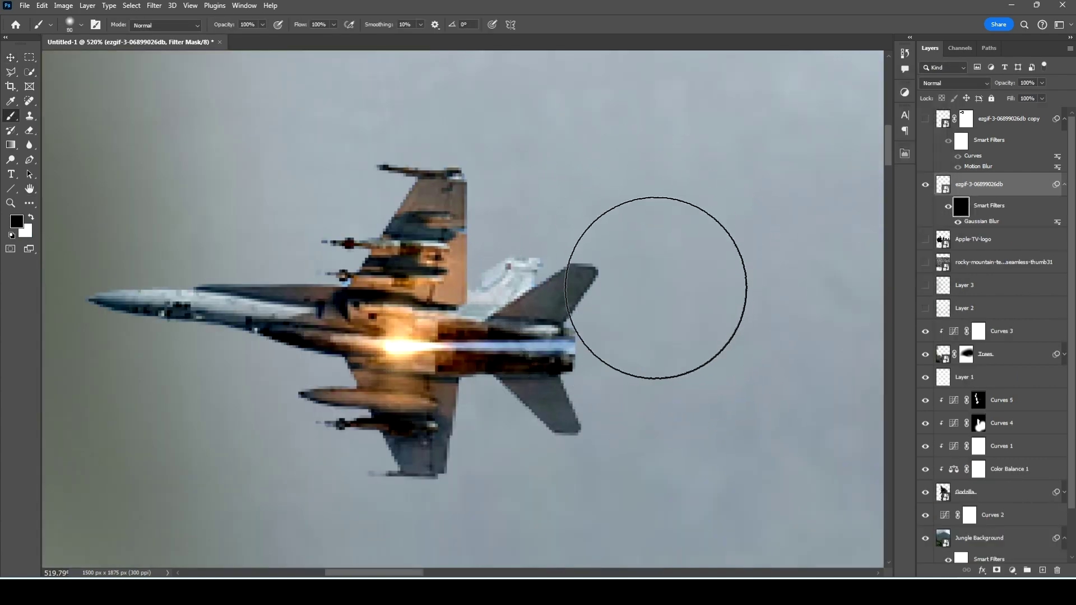
Paint the blur onto the jet's tail, fin, fuselage and wing edges, then select both jet layers.
{"action": "left_click_drag", "start_coordinate": [596, 296], "coordinate": [370, 151]}
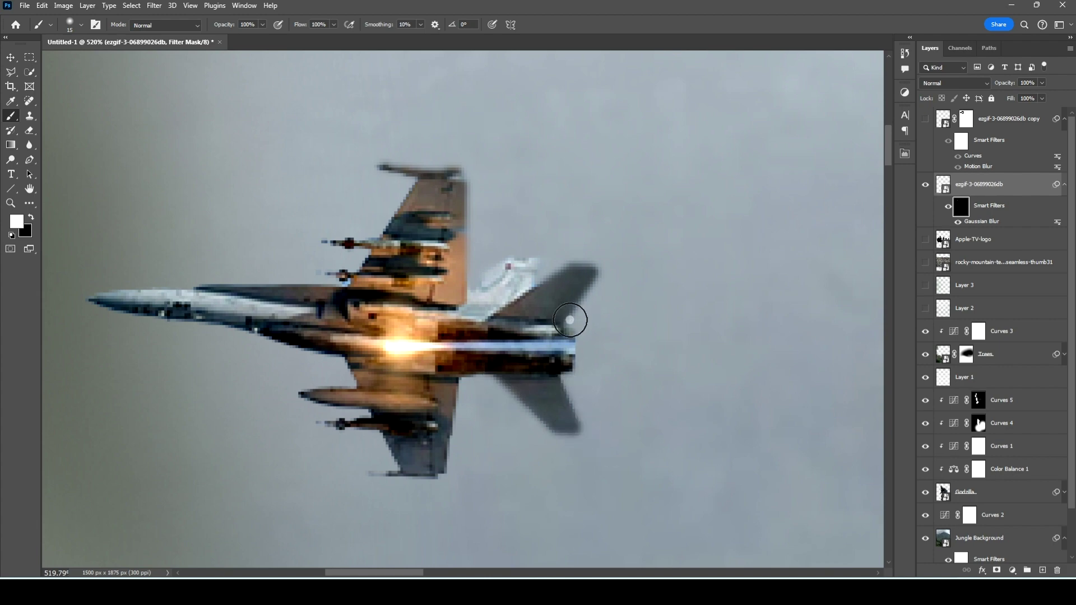
{"action": "left_click_drag", "start_coordinate": [299, 281], "coordinate": [126, 283]}
{"action": "left_click_drag", "start_coordinate": [207, 339], "coordinate": [377, 461]}
{"action": "left_click", "coordinate": [926, 118]}
{"action": "key", "text": "ctrl+0"}
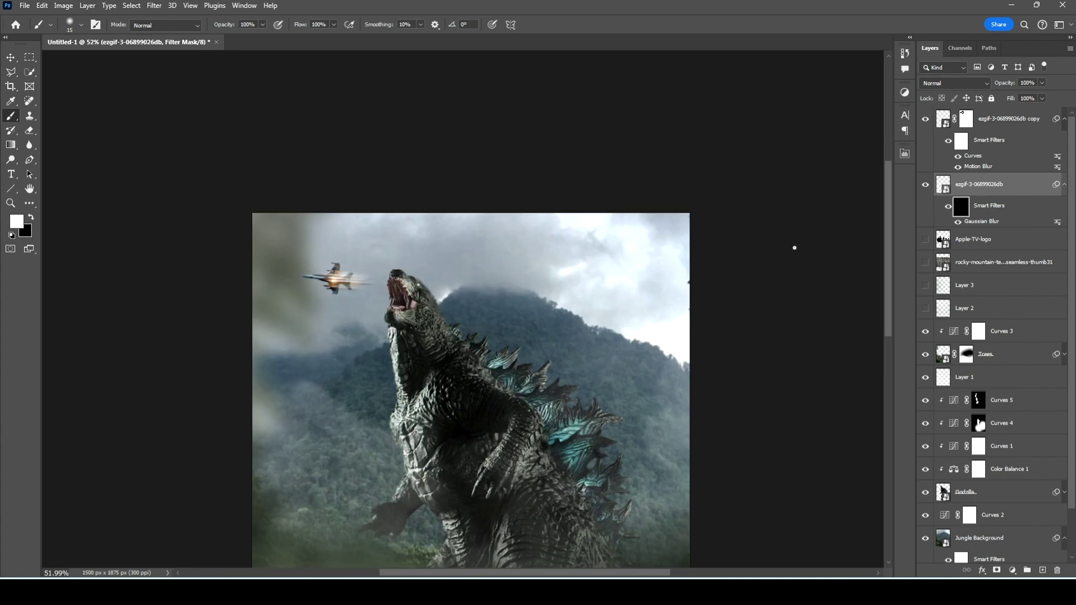
{"action": "left_click", "coordinate": [1018, 120]}
{"action": "left_click", "coordinate": [1064, 118]}
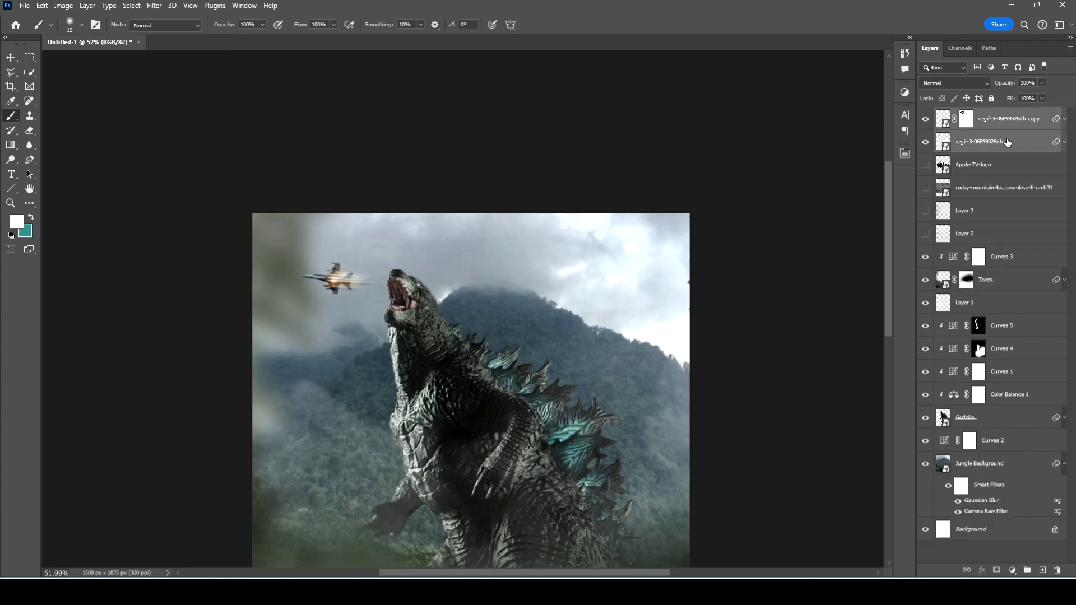
Group the two jet layers, then group Godzilla with its adjustment layers.
{"action": "key", "text": "ctrl+g"}
{"action": "double_click", "coordinate": [964, 114]}
{"action": "left_click", "coordinate": [994, 388]}
{"action": "left_click", "coordinate": [986, 294], "text": "shift"}
{"action": "key", "text": "ctrl+g"}
{"action": "type", "text": "Godzilla"}
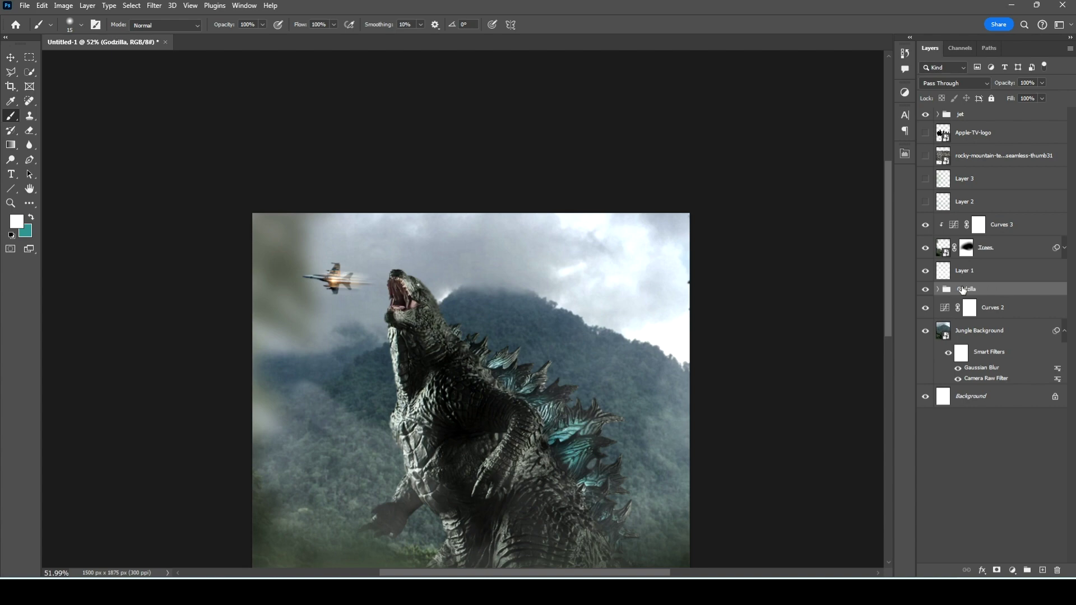
Group Curves 2 with Jungle Background and rename Layer 1 to fog.
{"action": "scroll", "coordinate": [471, 337], "scroll_direction": "down", "scroll_amount": 3}
{"action": "left_click", "coordinate": [993, 308]}
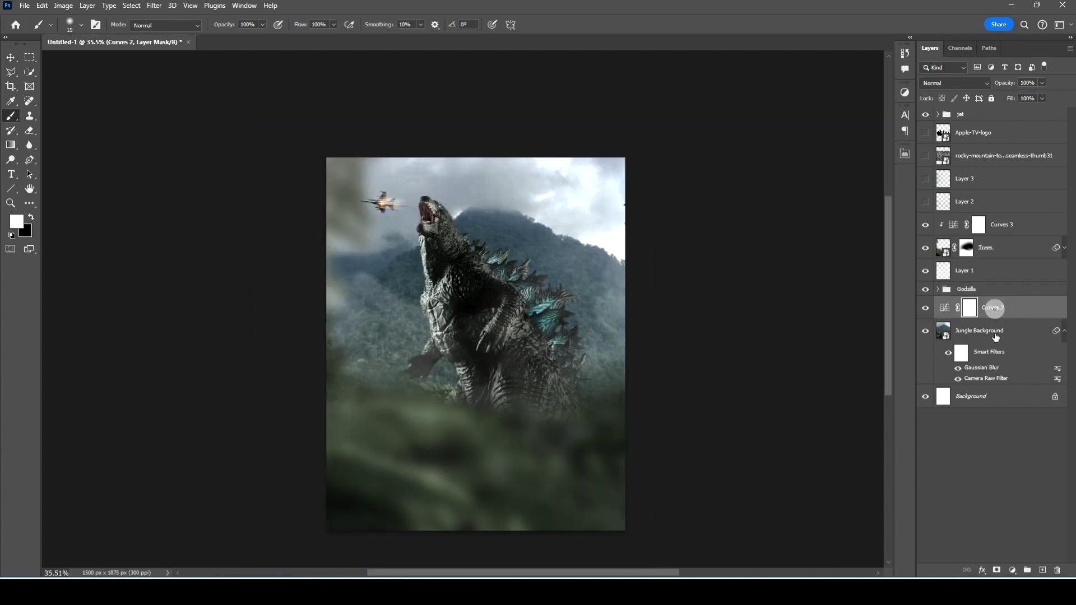
{"action": "left_click", "coordinate": [996, 337], "text": "shift"}
{"action": "key", "text": "ctrl+g"}
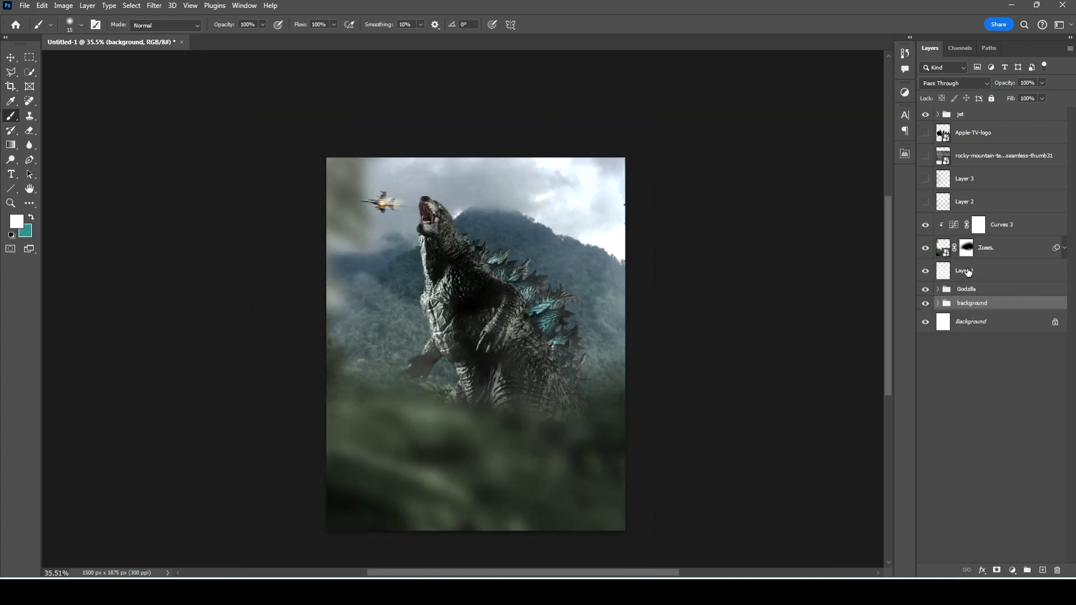
{"action": "double_click", "coordinate": [968, 272]}
{"action": "type", "text": "G"}
Group the Trees and Curves 3 layers as 'Foreground trees'.
{"action": "left_click", "coordinate": [1003, 247]}
{"action": "left_click", "coordinate": [970, 225], "text": "shift"}
{"action": "key", "text": "ctrl+g"}
{"action": "type", "text": "Foreground trees"}
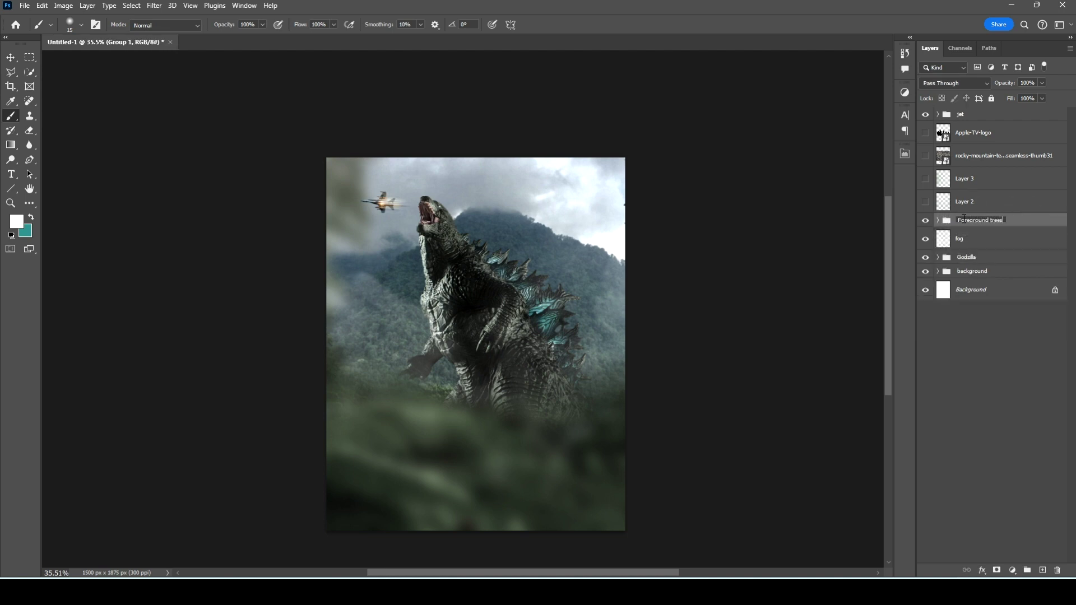
{"action": "key", "text": "Return"}
Move the jet group below the Foreground trees group.
{"action": "scroll", "coordinate": [511, 283], "scroll_direction": "up", "scroll_amount": 1}
{"action": "key", "text": "v"}
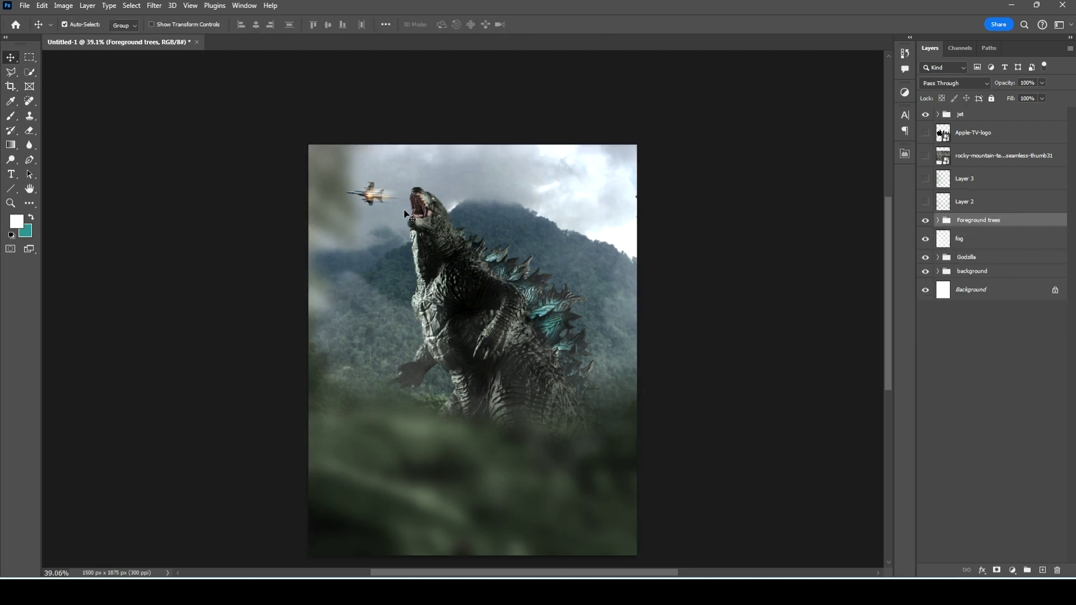
{"action": "left_click_drag", "start_coordinate": [986, 116], "coordinate": [959, 224]}
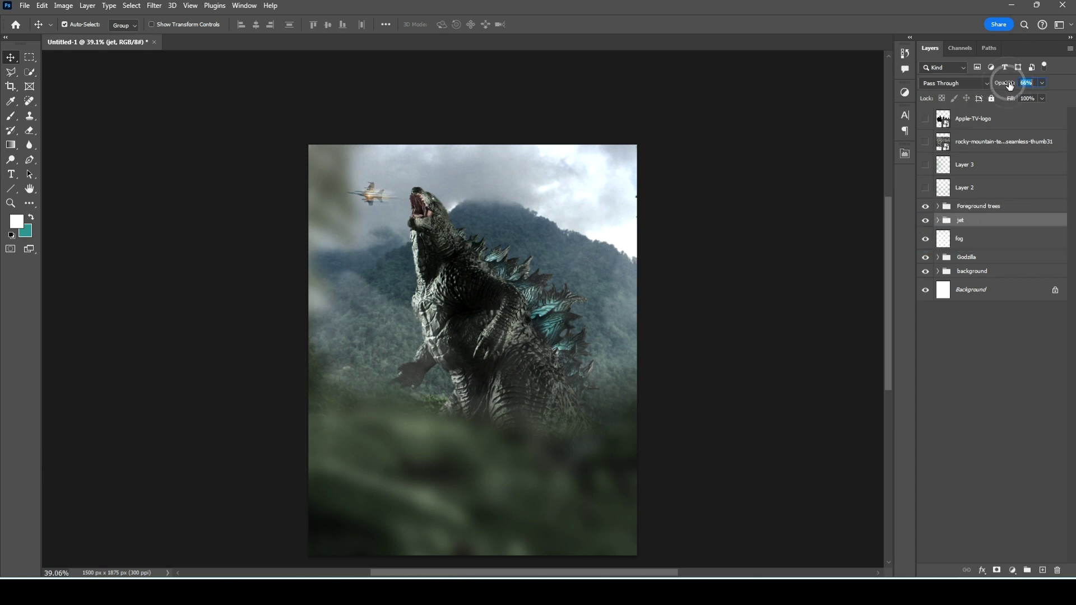
Convert the jet group into a smart object.
{"action": "key", "text": "ctrl+t"}
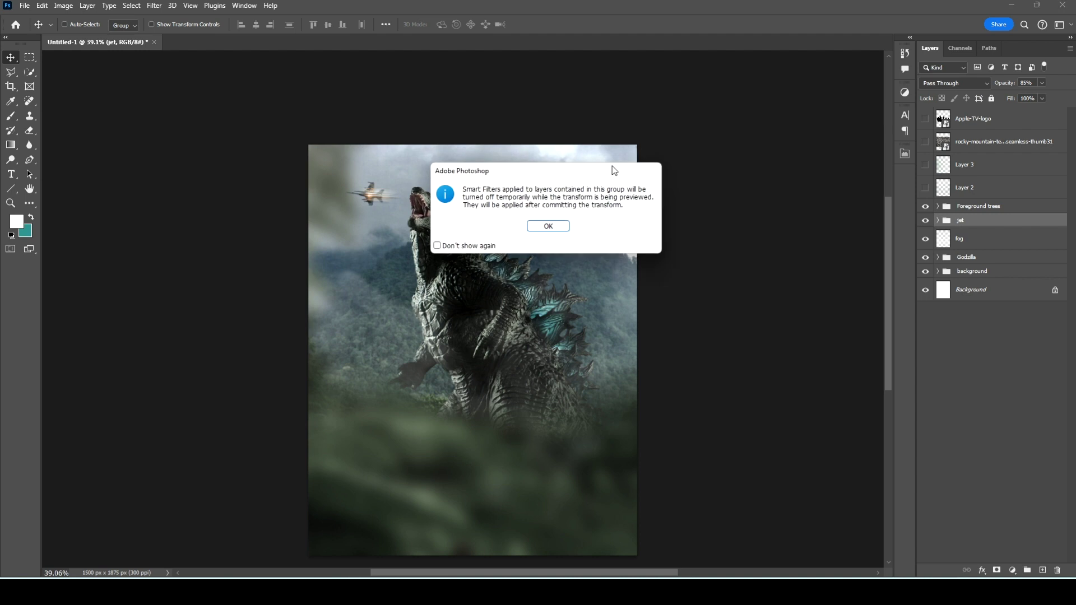
{"action": "left_click", "coordinate": [548, 225]}
{"action": "right_click", "coordinate": [1013, 227]}
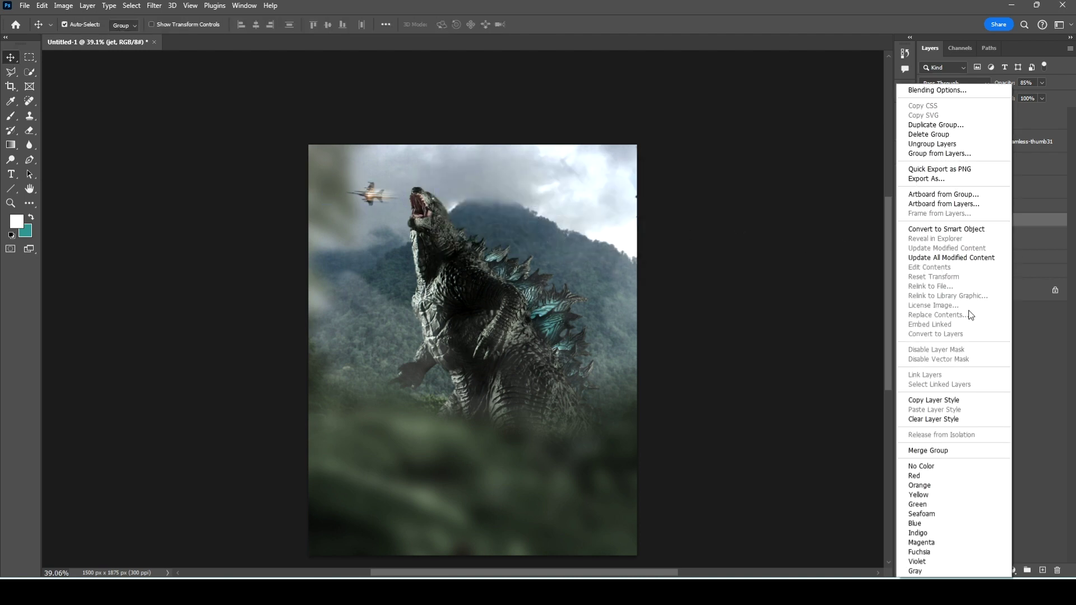
{"action": "left_click", "coordinate": [973, 229]}
{"action": "key", "text": "ctrl+t"}
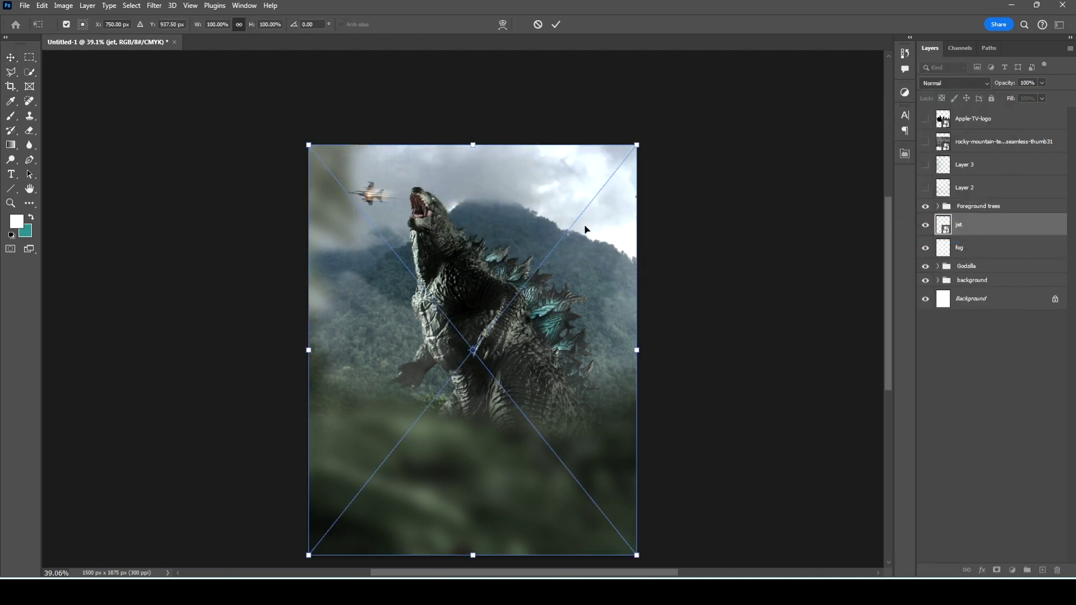
Crop jet.psb tightly around the jet, save it, then tilt the jet at upper left.
{"action": "double_click", "coordinate": [473, 212]}
{"action": "left_click_drag", "start_coordinate": [340, 142], "coordinate": [417, 201]}
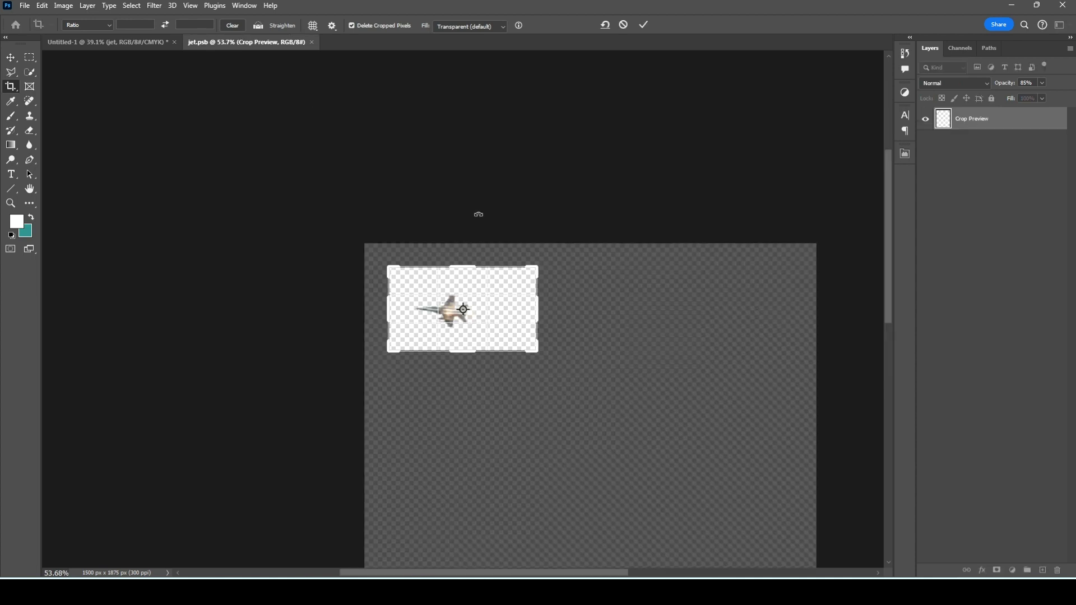
{"action": "key", "text": "Return"}
{"action": "key", "text": "ctrl+s"}
{"action": "key", "text": "ctrl+w"}
{"action": "mouse_move", "coordinate": [495, 339]}
{"action": "left_mouse_down"}
{"action": "mouse_move", "coordinate": [398, 176]}
{"action": "mouse_move", "coordinate": [436, 153]}
{"action": "mouse_move", "coordinate": [393, 171]}
{"action": "left_mouse_up"}
{"action": "key", "text": "Return"}
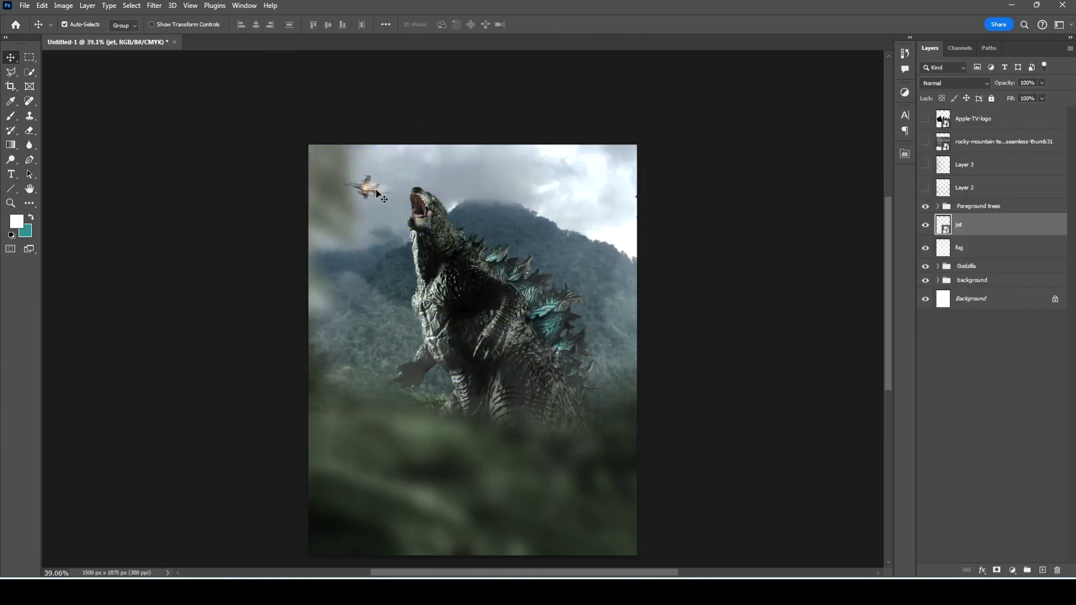
Select the Trees layer mask in Foreground trees with a black brush ready.
{"action": "left_click", "coordinate": [978, 206]}
{"action": "left_click", "coordinate": [937, 206]}
{"action": "left_click", "coordinate": [975, 247]}
{"action": "key", "text": "b"}
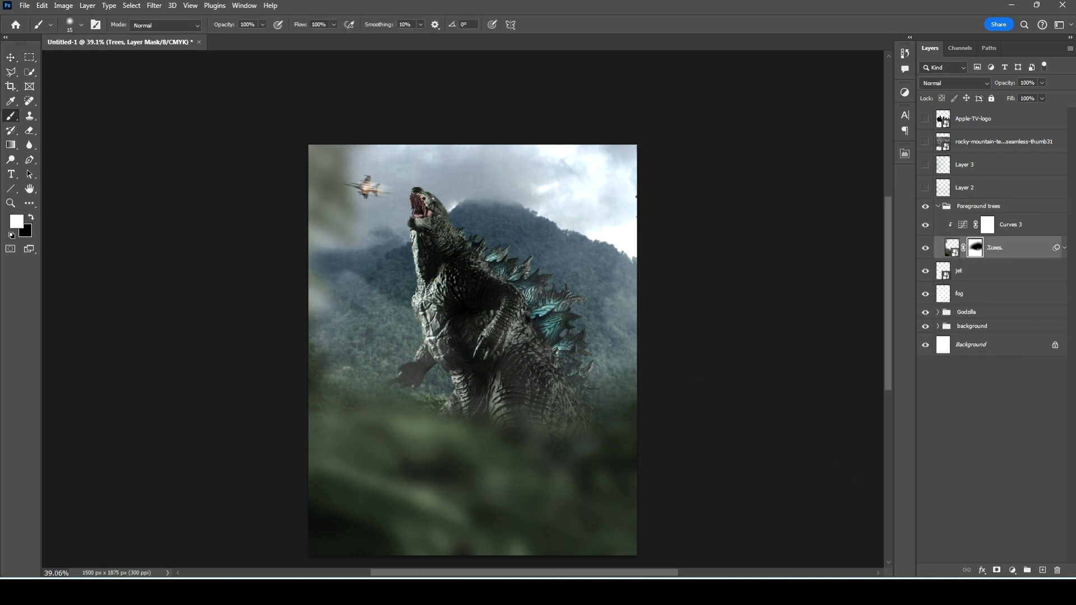
{"action": "key", "text": "x"}
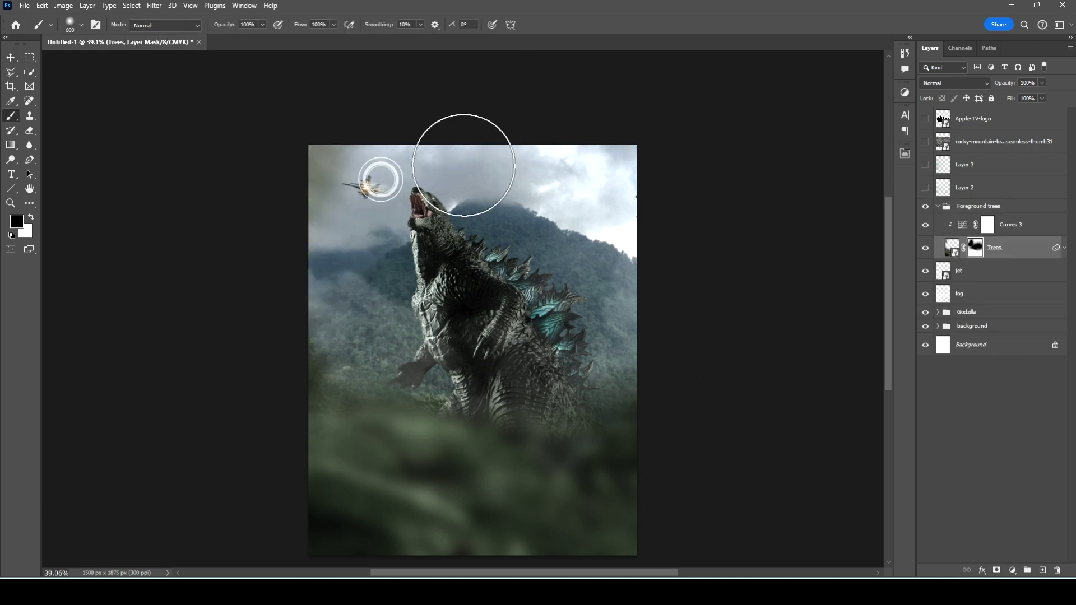
{"action": "key", "text": "v"}
{"action": "left_click", "coordinate": [938, 206]}
Nudge the jet down-left and place a smaller duplicate near the right mountain edge.
{"action": "left_click", "coordinate": [959, 224]}
{"action": "mouse_move", "coordinate": [372, 189]}
{"action": "left_mouse_down"}
{"action": "mouse_move", "coordinate": [362, 203]}
{"action": "mouse_move", "coordinate": [594, 216]}
{"action": "mouse_move", "coordinate": [638, 272]}
{"action": "left_mouse_up"}
{"action": "key", "text": "ctrl+t"}
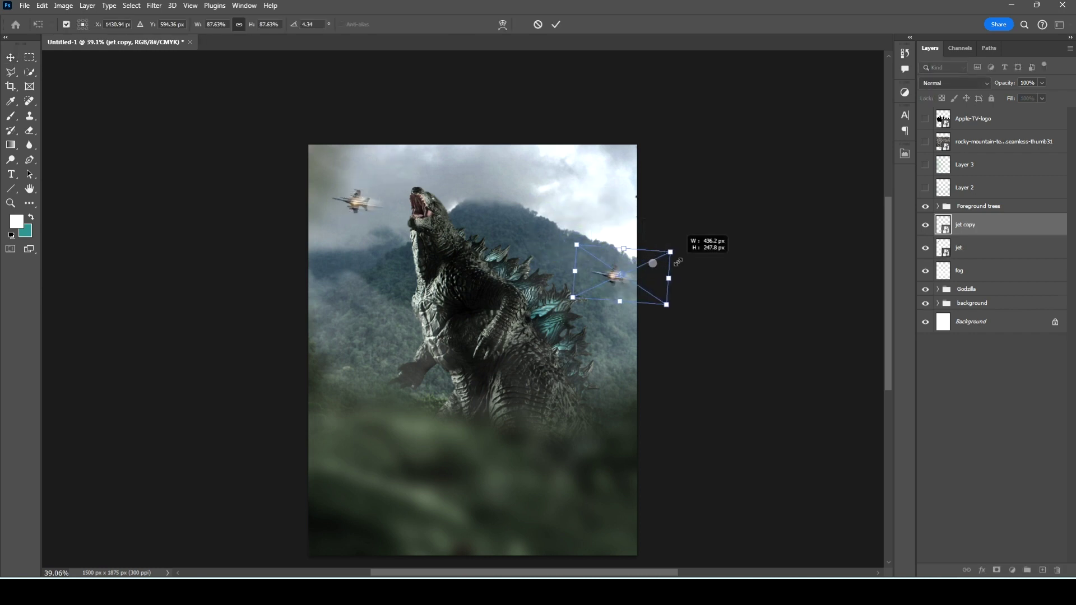
{"action": "key", "text": "Return"}
{"action": "left_click_drag", "start_coordinate": [627, 348], "coordinate": [635, 250]}
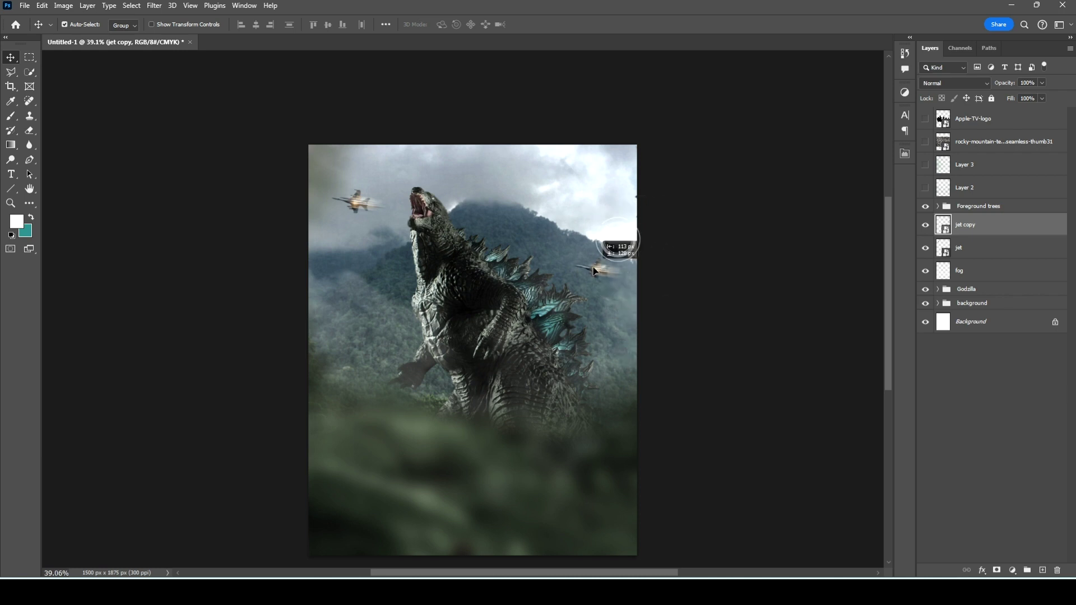
{"action": "scroll", "coordinate": [507, 280], "scroll_direction": "down", "scroll_amount": 2}
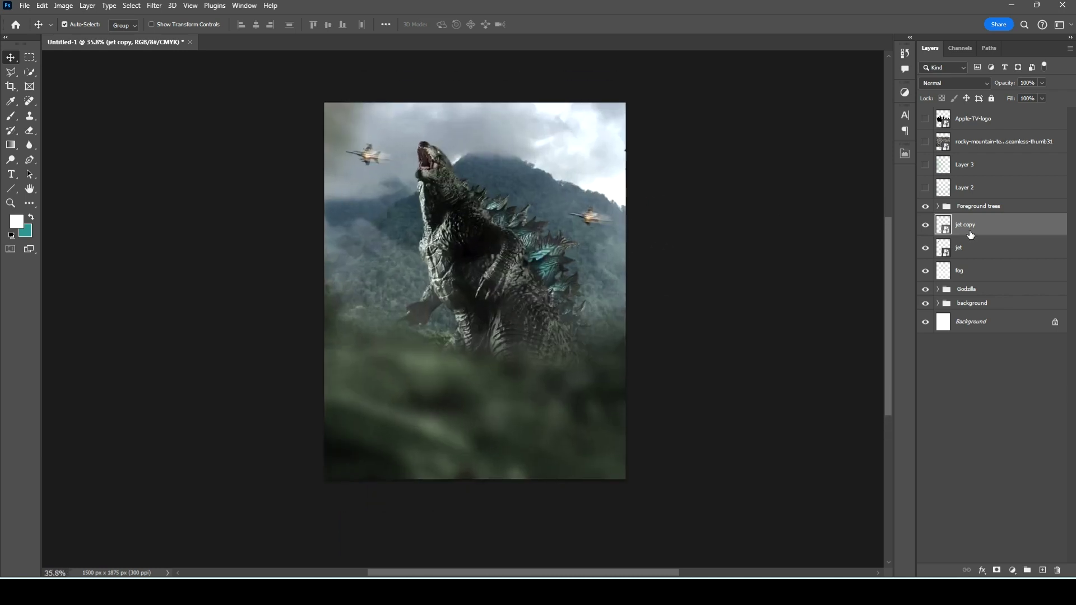
{"action": "left_click", "coordinate": [437, 203]}
Type the two-line GOD ZILLA title in white with tracking 0.
{"action": "type", "text": "GO"}
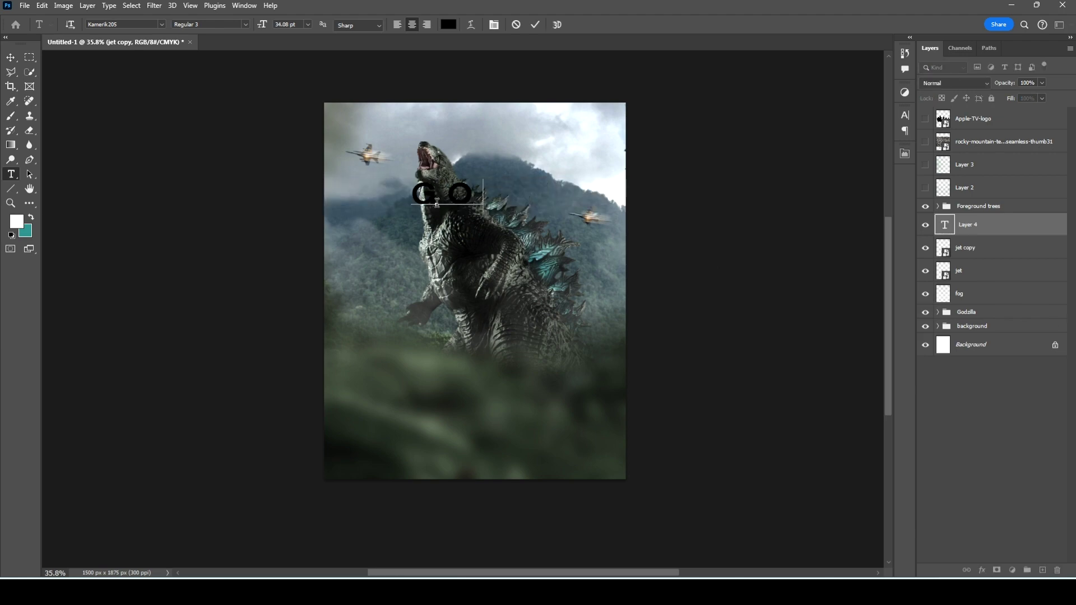
{"action": "type", "text": "Dd"}
{"action": "key", "text": "Return"}
{"action": "type", "text": "zilla"}
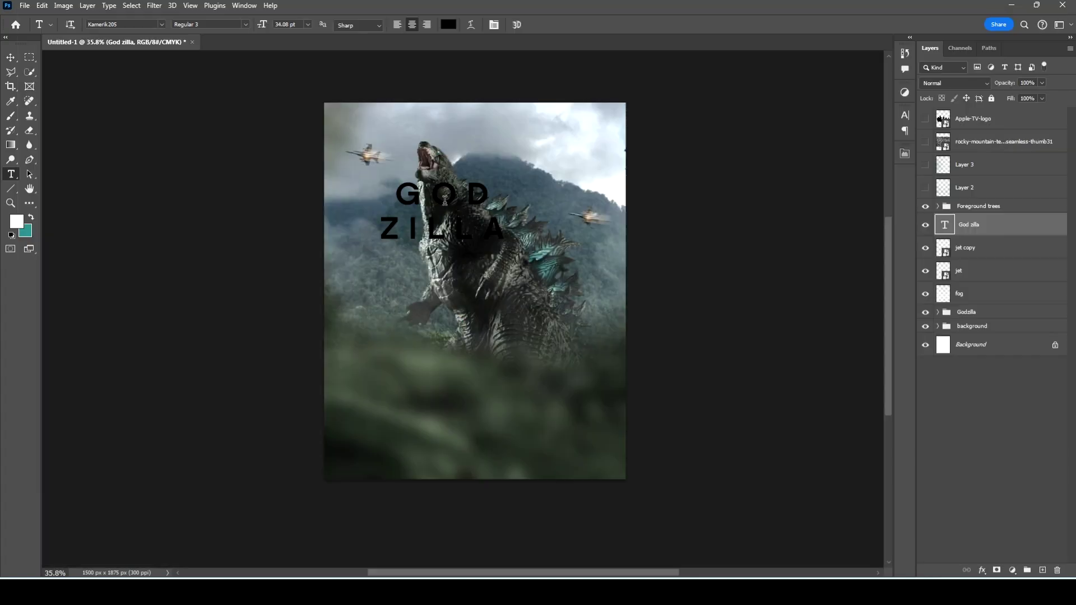
{"action": "key", "text": "ctrl+a"}
{"action": "key", "text": "ctrl+t"}
{"action": "double_click", "coordinate": [864, 155]}
{"action": "type", "text": "0"}
{"action": "key", "text": "Return"}
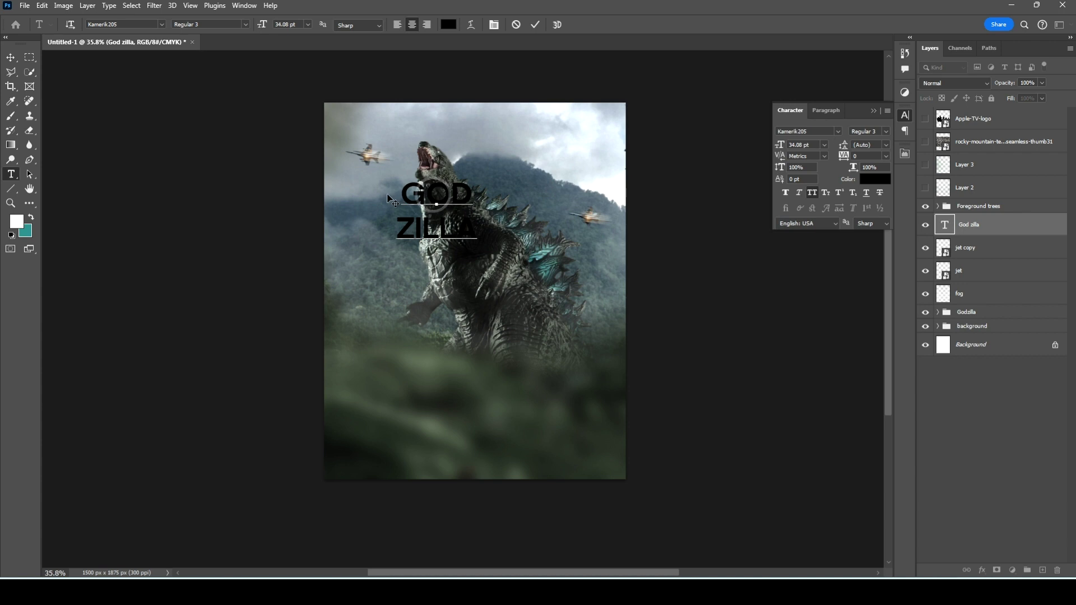
{"action": "left_click", "coordinate": [875, 179]}
{"action": "left_click", "coordinate": [737, 108]}
{"action": "left_click", "coordinate": [987, 104]}
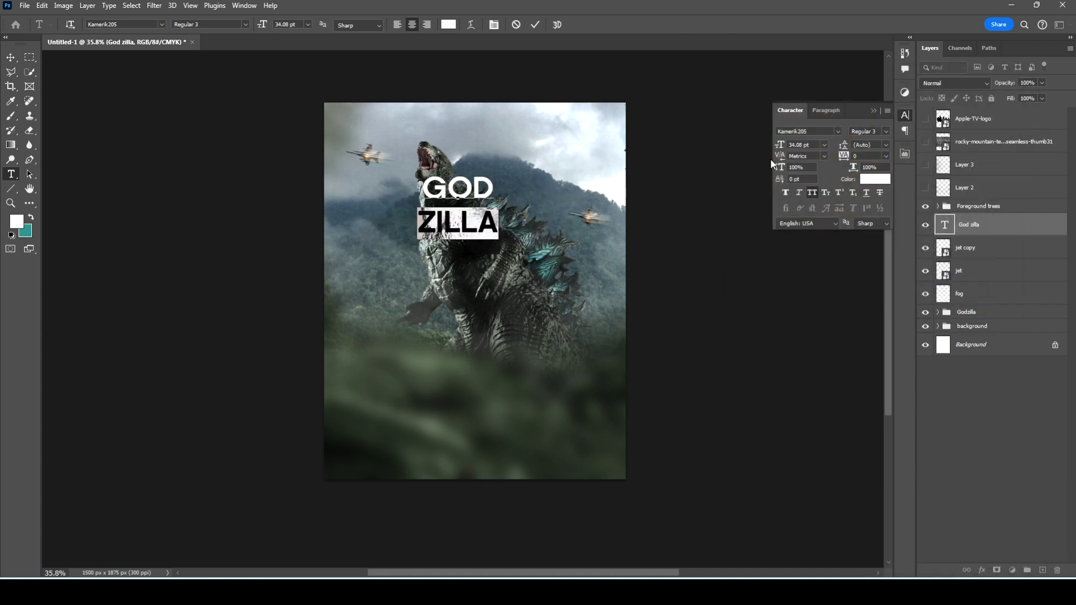
{"action": "double_click", "coordinate": [457, 190]}
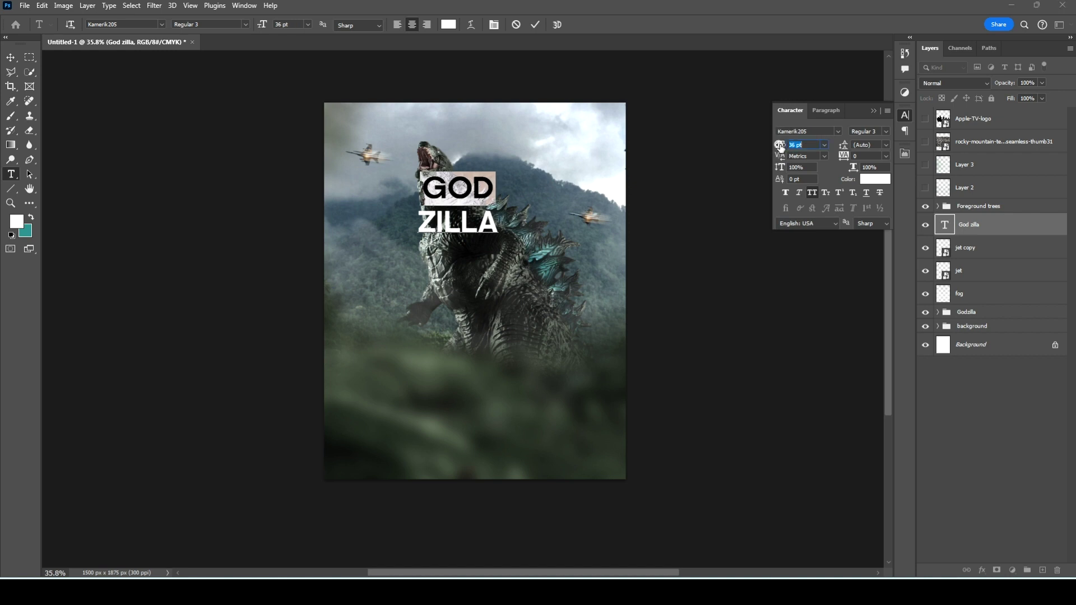
{"action": "key", "text": "ctrl+Return"}
Enlarge the title and move its layer beneath the Godzilla group.
{"action": "key", "text": "ctrl+t"}
{"action": "mouse_move", "coordinate": [498, 233]}
{"action": "left_mouse_down"}
{"action": "mouse_move", "coordinate": [567, 279]}
{"action": "mouse_move", "coordinate": [602, 320]}
{"action": "left_mouse_up"}
{"action": "key", "text": "Return"}
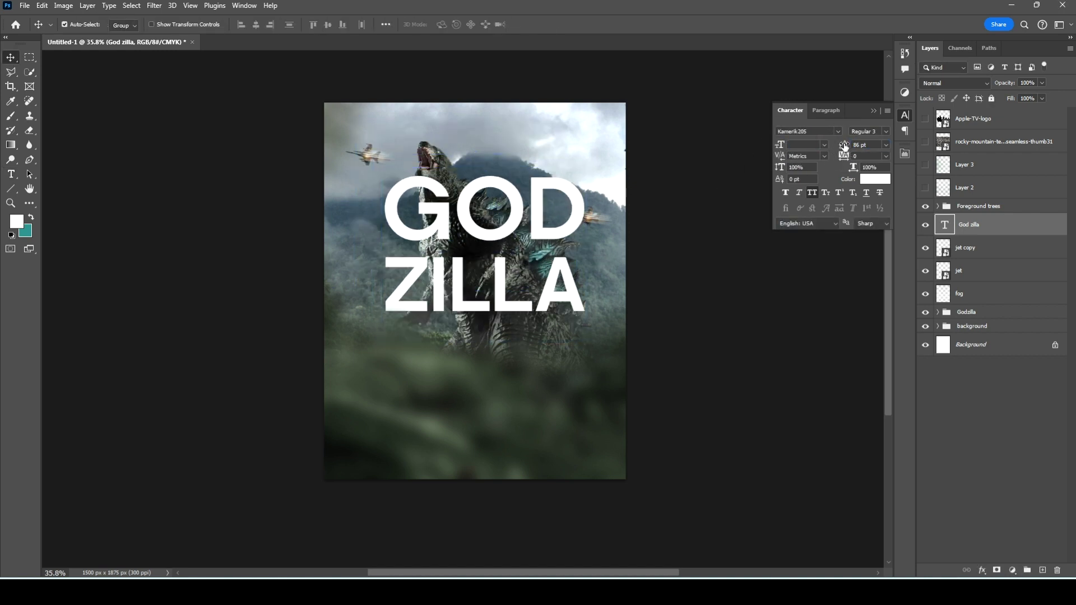
{"action": "left_click_drag", "start_coordinate": [987, 225], "coordinate": [981, 320]}
{"action": "key", "text": "ctrl+f"}
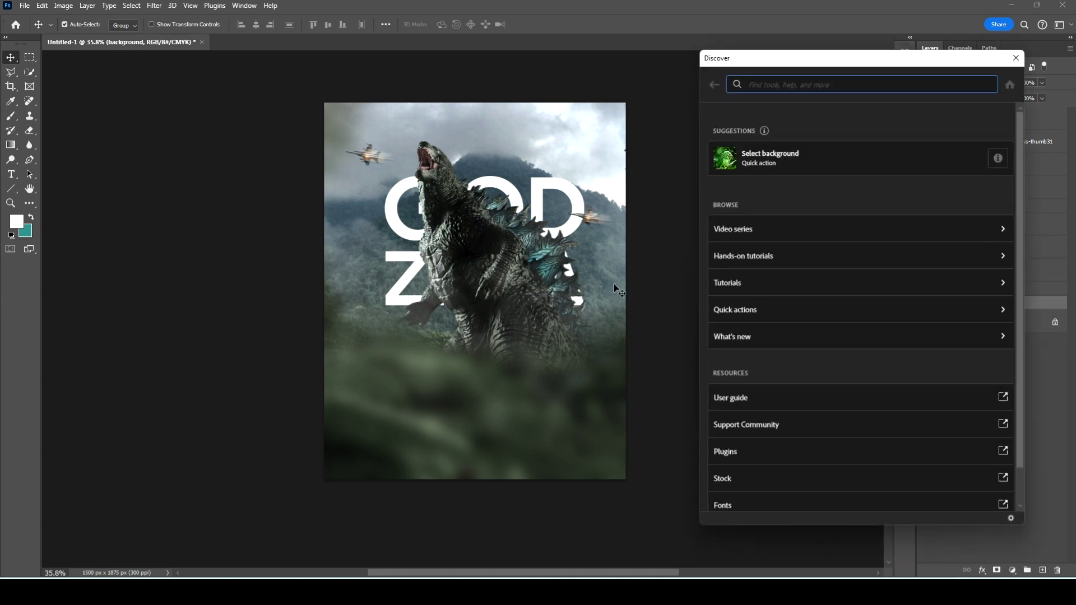
{"action": "key", "text": "Escape"}
{"action": "key", "text": "ctrl+z"}
{"action": "key", "text": "ctrl+shift+z"}
Rescale the title to roughly 126-130% and nudge it slightly left.
{"action": "key", "text": "ctrl+r"}
{"action": "key", "text": "ctrl+t"}
{"action": "mouse_move", "coordinate": [578, 189]}
{"action": "left_mouse_down"}
{"action": "mouse_move", "coordinate": [603, 195]}
{"action": "mouse_move", "coordinate": [599, 203]}
{"action": "left_mouse_up"}
{"action": "key", "text": "Return"}
{"action": "left_click", "coordinate": [872, 111]}
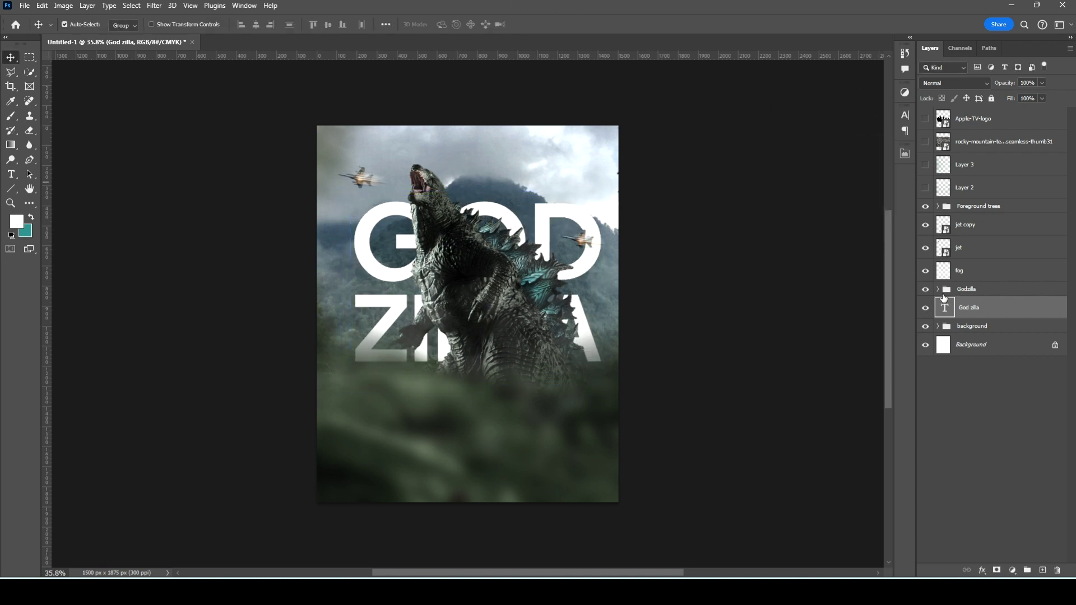
{"action": "left_click_drag", "start_coordinate": [563, 248], "coordinate": [537, 230]}
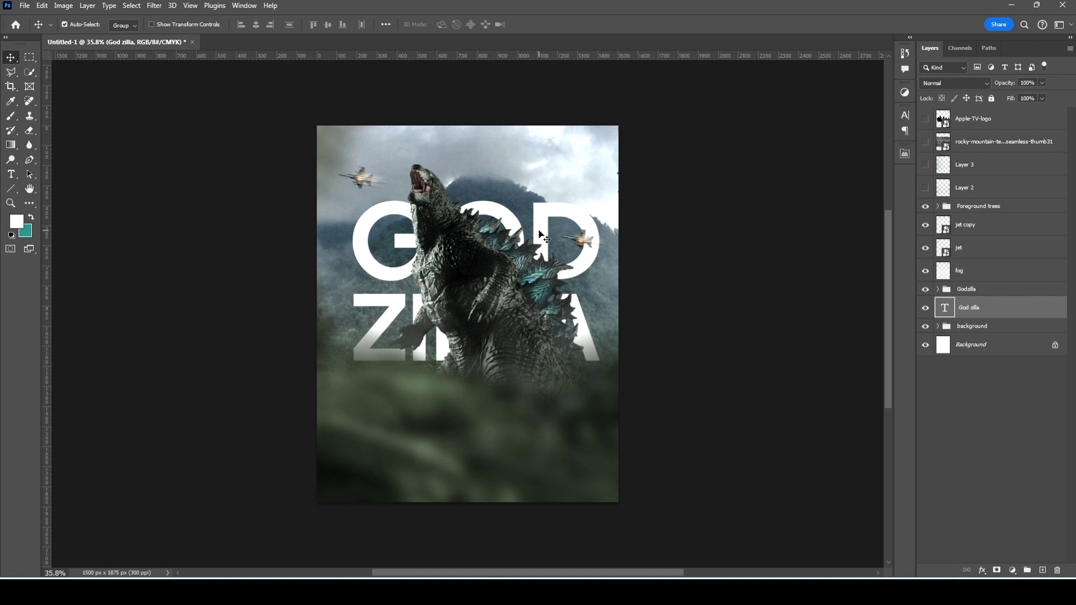
{"action": "left_click", "coordinate": [17, 221]}
{"action": "left_click", "coordinate": [985, 128]}
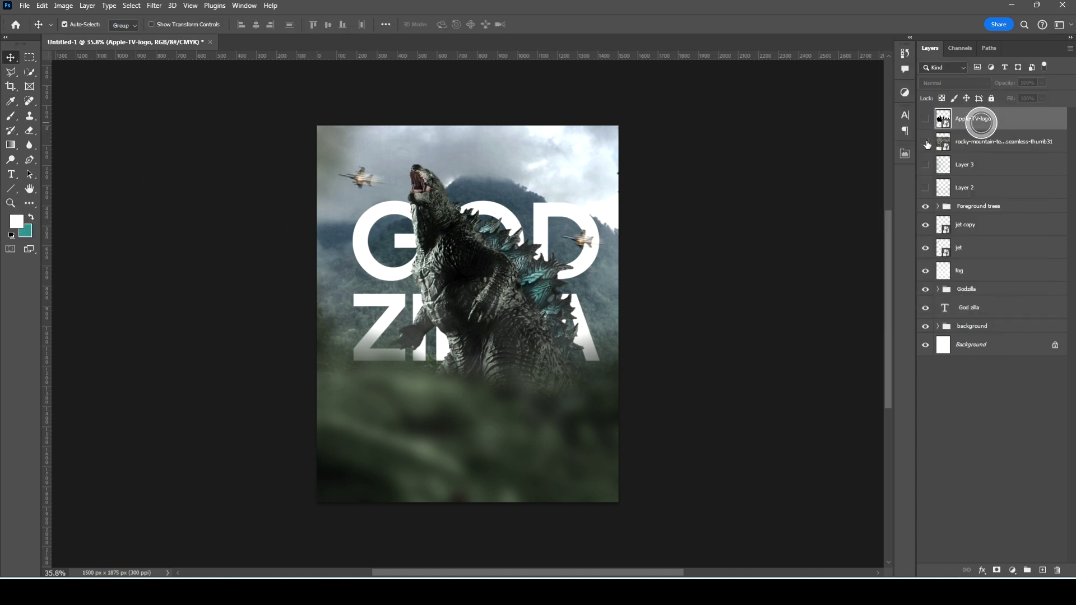
Clip the rocky texture to the title, enlarge it, and blend away its light tones.
{"action": "left_click_drag", "start_coordinate": [985, 142], "coordinate": [980, 297]}
{"action": "left_click", "coordinate": [981, 299], "text": "alt"}
{"action": "key", "text": "ctrl+t"}
{"action": "left_click_drag", "start_coordinate": [515, 201], "coordinate": [701, 156]}
{"action": "key", "text": "Return"}
{"action": "mouse_move", "coordinate": [931, 254]}
{"action": "left_mouse_down"}
{"action": "mouse_move", "coordinate": [796, 262]}
{"action": "mouse_move", "coordinate": [833, 255]}
{"action": "left_mouse_up"}
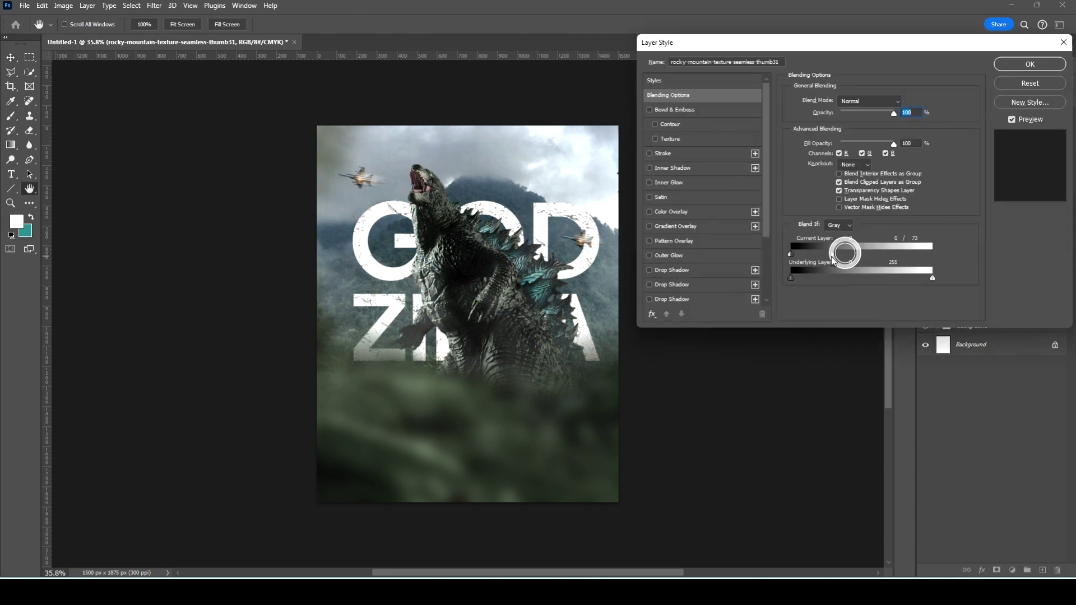
{"action": "key", "text": "Return"}
Recolour the GOD ZILLA text a light, slightly green-tinted grey.
{"action": "double_click", "coordinate": [945, 307]}
{"action": "left_click", "coordinate": [493, 24]}
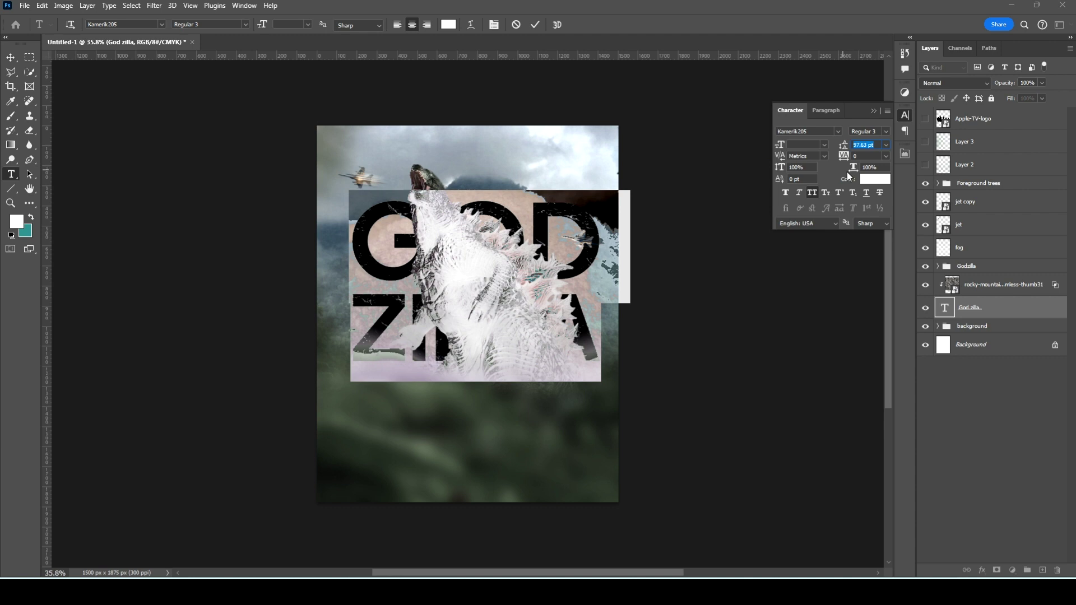
{"action": "left_click", "coordinate": [846, 172]}
{"action": "left_click_drag", "start_coordinate": [385, 380], "coordinate": [349, 233]}
{"action": "left_click_drag", "start_coordinate": [745, 137], "coordinate": [705, 123]}
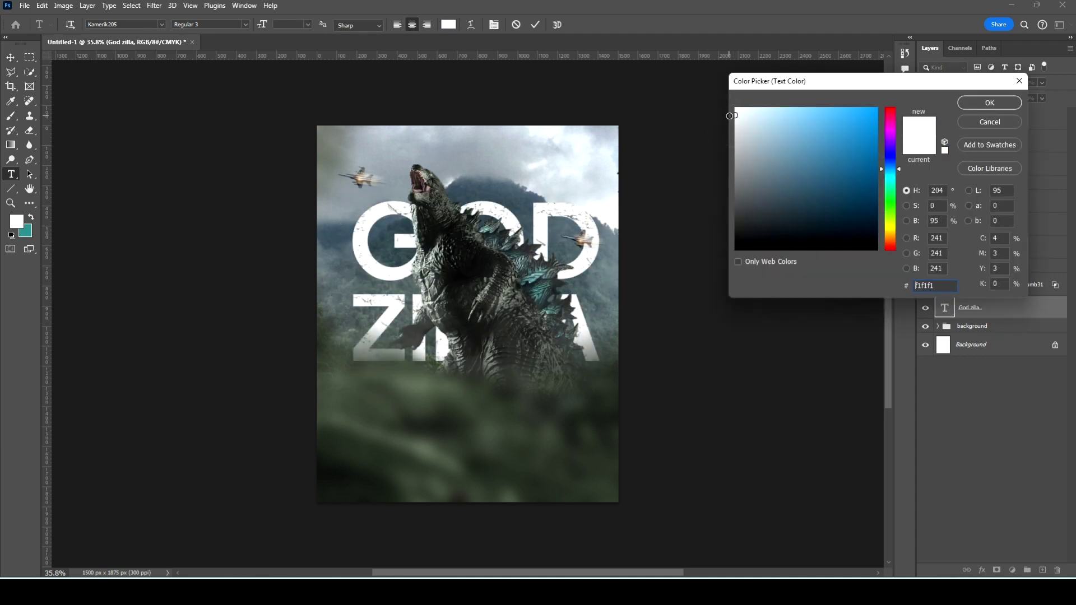
{"action": "left_click_drag", "start_coordinate": [890, 170], "coordinate": [890, 208]}
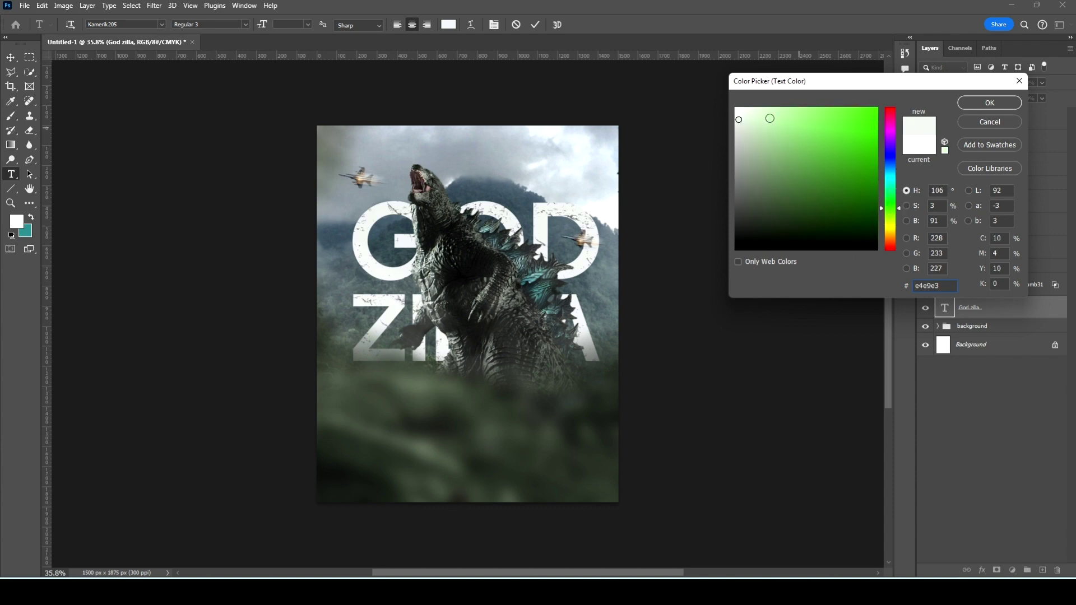
{"action": "key", "text": "Return"}
{"action": "key", "text": "ctrl+Return"}
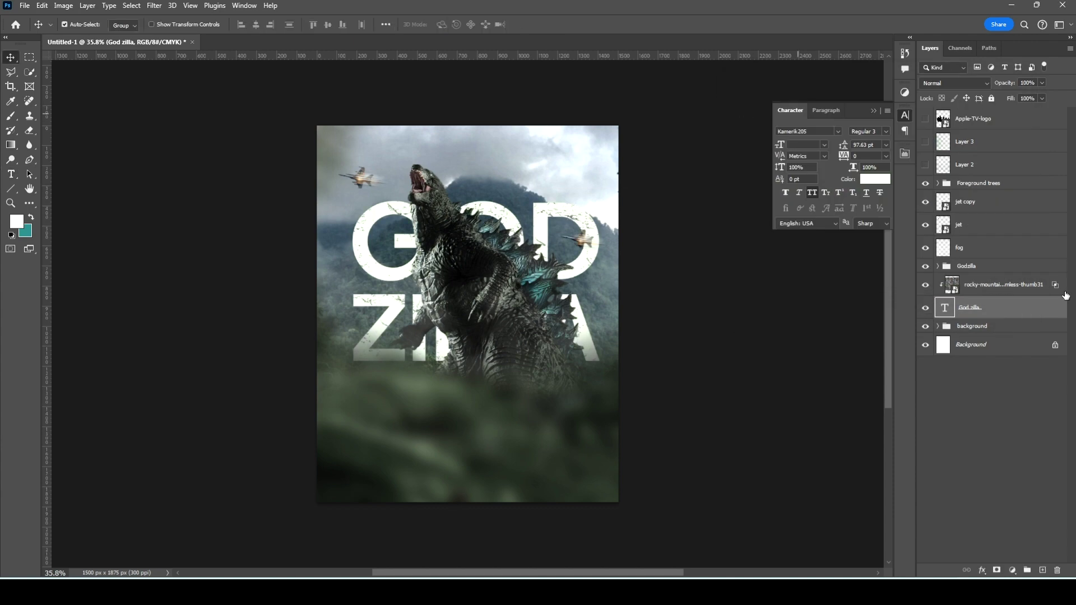
Fine-tune the texture's Blend If so letters look whiter, and lower the foreground foliage.
{"action": "double_click", "coordinate": [1020, 284]}
{"action": "mouse_move", "coordinate": [830, 254]}
{"action": "left_mouse_down"}
{"action": "mouse_move", "coordinate": [862, 254]}
{"action": "mouse_move", "coordinate": [797, 250]}
{"action": "left_mouse_up"}
{"action": "key", "text": "Return"}
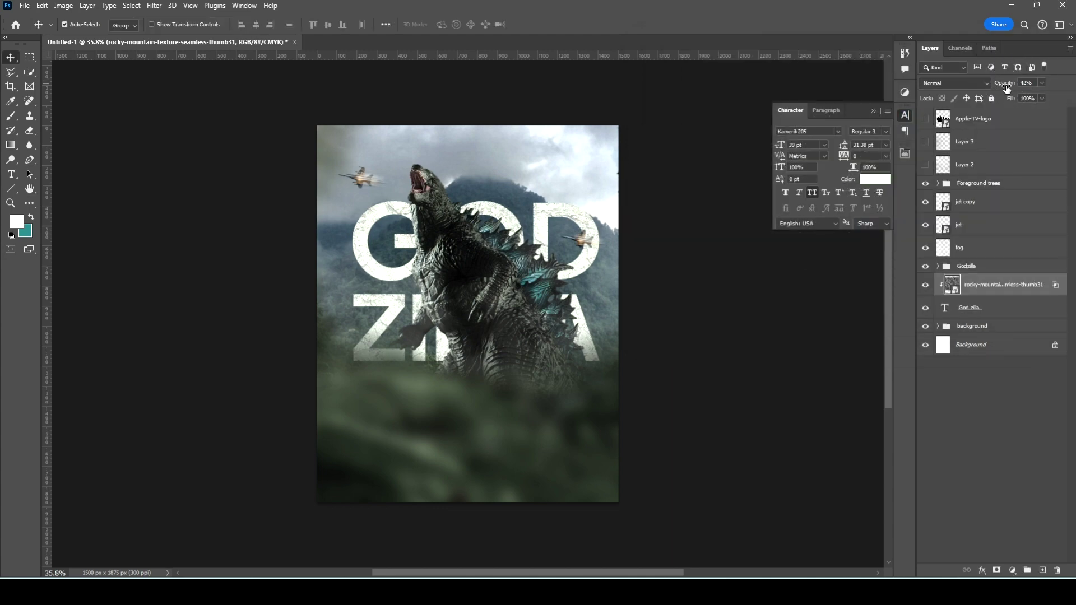
{"action": "double_click", "coordinate": [1016, 288]}
{"action": "left_click_drag", "start_coordinate": [855, 254], "coordinate": [817, 254]}
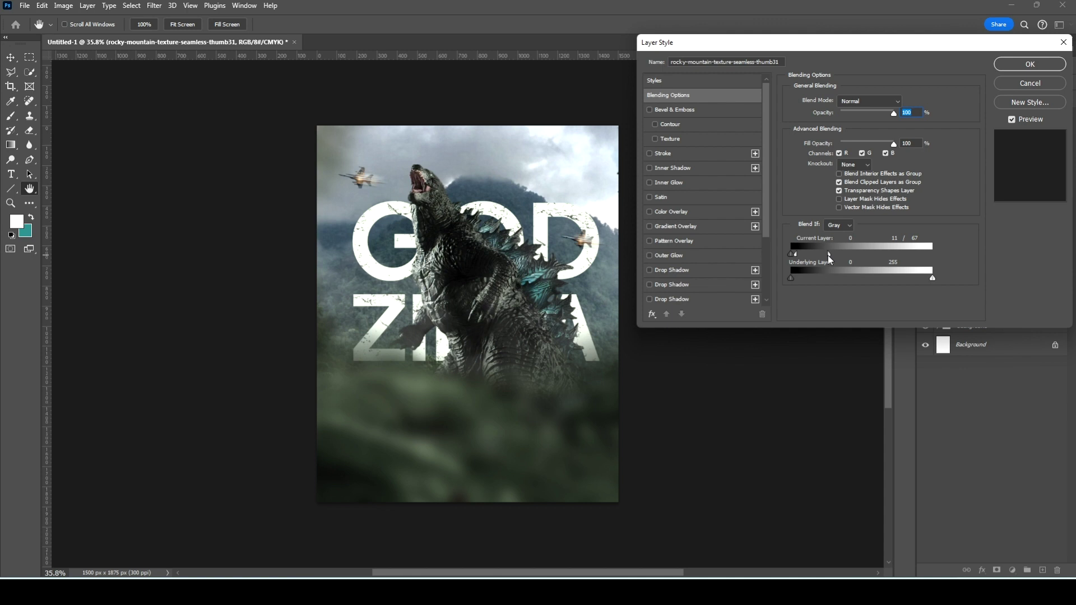
{"action": "key", "text": "Return"}
{"action": "left_click_drag", "start_coordinate": [445, 411], "coordinate": [440, 424]}
{"action": "left_click", "coordinate": [519, 297]}
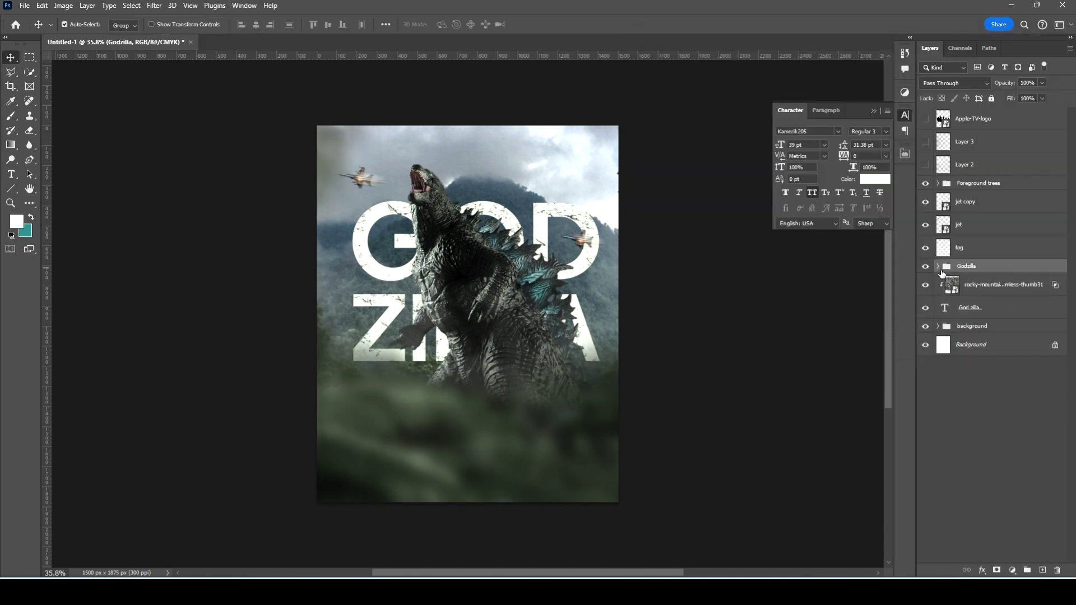
Add a Linear Dodge (Add) layer above Curves 5 with teal glow sampled from the spines.
{"action": "left_click", "coordinate": [937, 266]}
{"action": "left_click", "coordinate": [1030, 288]}
{"action": "left_click", "coordinate": [1041, 570]}
{"action": "scroll", "coordinate": [555, 268], "scroll_direction": "up", "scroll_amount": 5}
{"action": "key", "text": "i"}
{"action": "left_click_drag", "start_coordinate": [493, 315], "coordinate": [485, 322]}
{"action": "scroll", "coordinate": [485, 321], "scroll_direction": "down", "scroll_amount": 5}
{"action": "key", "text": "b"}
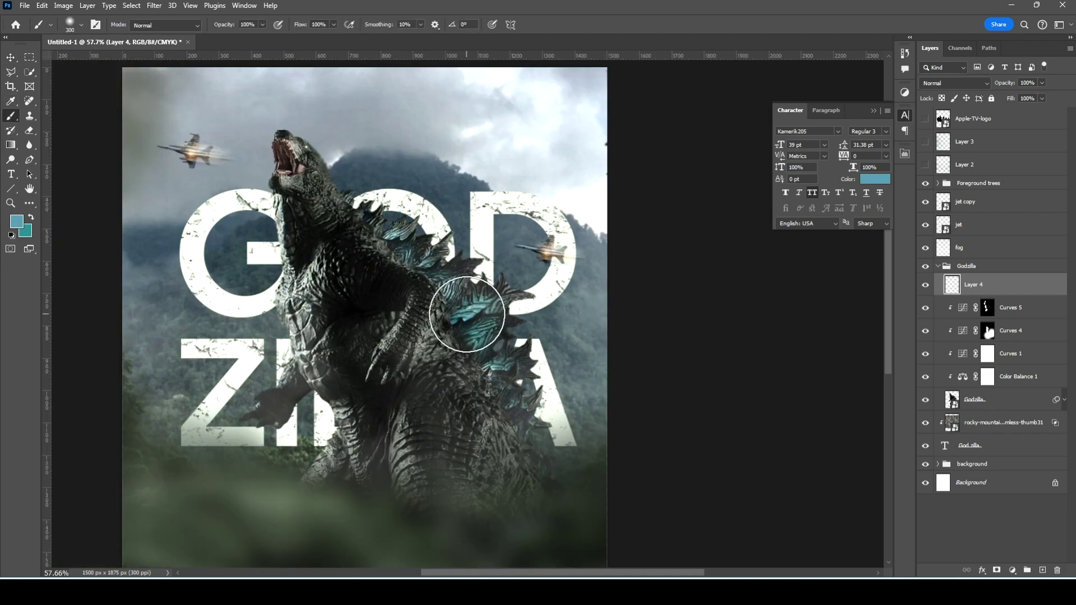
{"action": "left_click", "coordinate": [467, 315]}
{"action": "left_click", "coordinate": [952, 83]}
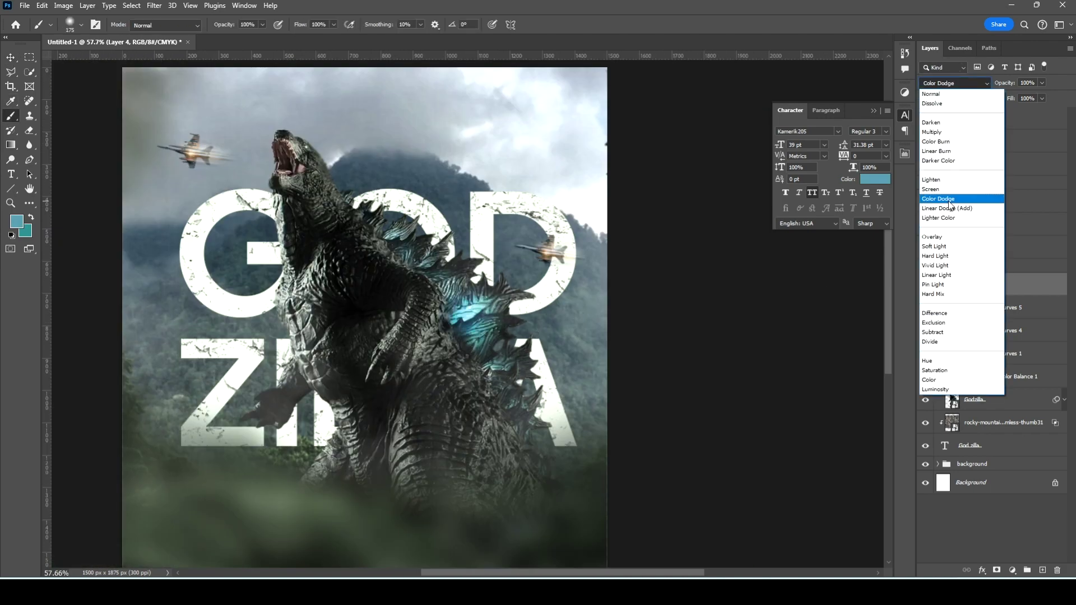
{"action": "left_click", "coordinate": [952, 209]}
Hide the foreground trees, fog and left jet, and paint more teal glow along the spines.
{"action": "left_click", "coordinate": [925, 183]}
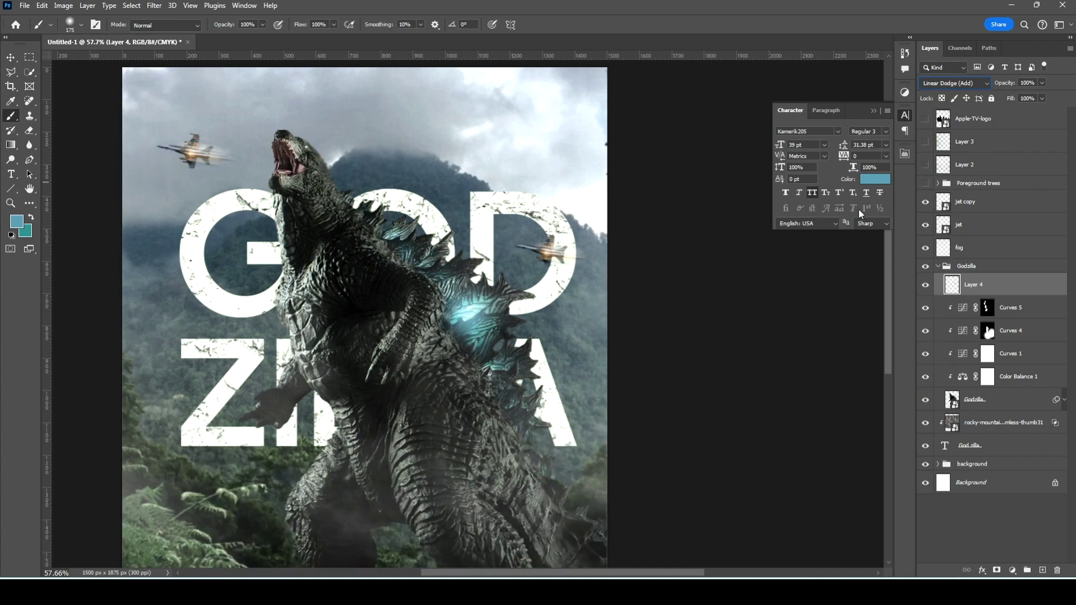
{"action": "left_click", "coordinate": [925, 247]}
{"action": "left_click", "coordinate": [926, 224]}
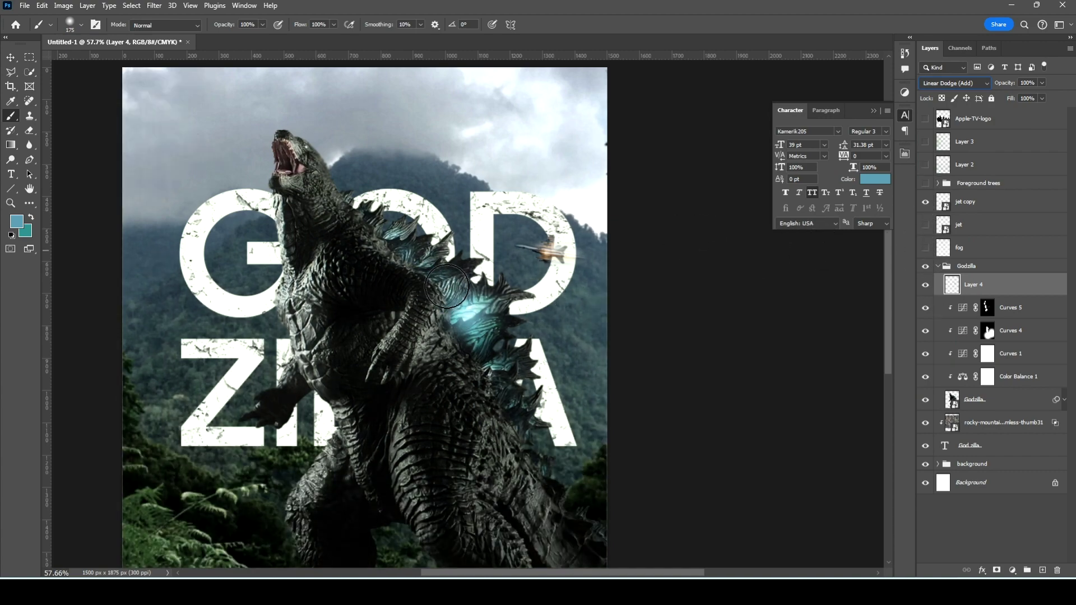
{"action": "scroll", "coordinate": [398, 262], "scroll_direction": "up", "scroll_amount": 3}
{"action": "left_click_drag", "start_coordinate": [384, 240], "coordinate": [381, 190]}
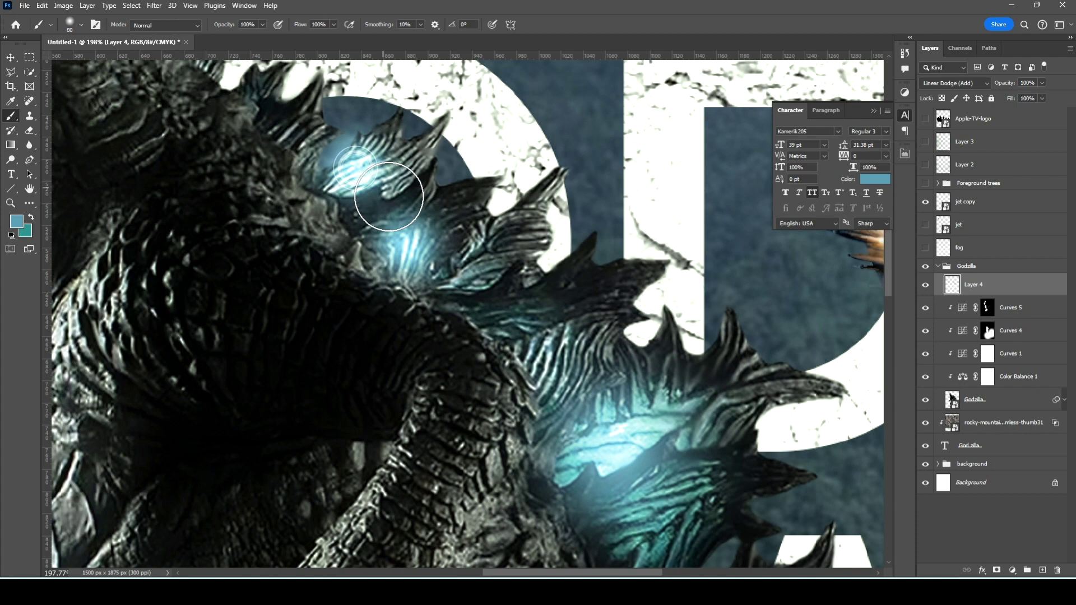
{"action": "scroll", "coordinate": [381, 191], "scroll_direction": "up", "scroll_amount": 2}
{"action": "left_click_drag", "start_coordinate": [673, 269], "coordinate": [743, 372]}
{"action": "left_click", "coordinate": [743, 372]}
{"action": "scroll", "coordinate": [743, 372], "scroll_direction": "down", "scroll_amount": 3}
{"action": "scroll", "coordinate": [673, 381], "scroll_direction": "down", "scroll_amount": 2}
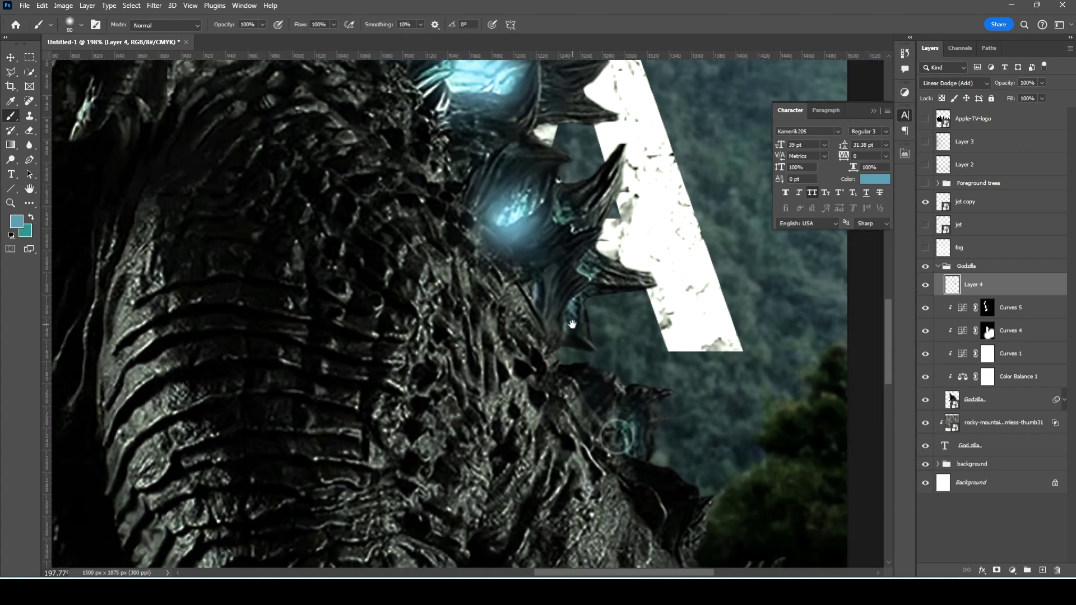
{"action": "scroll", "coordinate": [636, 389], "scroll_direction": "down", "scroll_amount": 3}
{"action": "scroll", "coordinate": [584, 281], "scroll_direction": "down", "scroll_amount": 2}
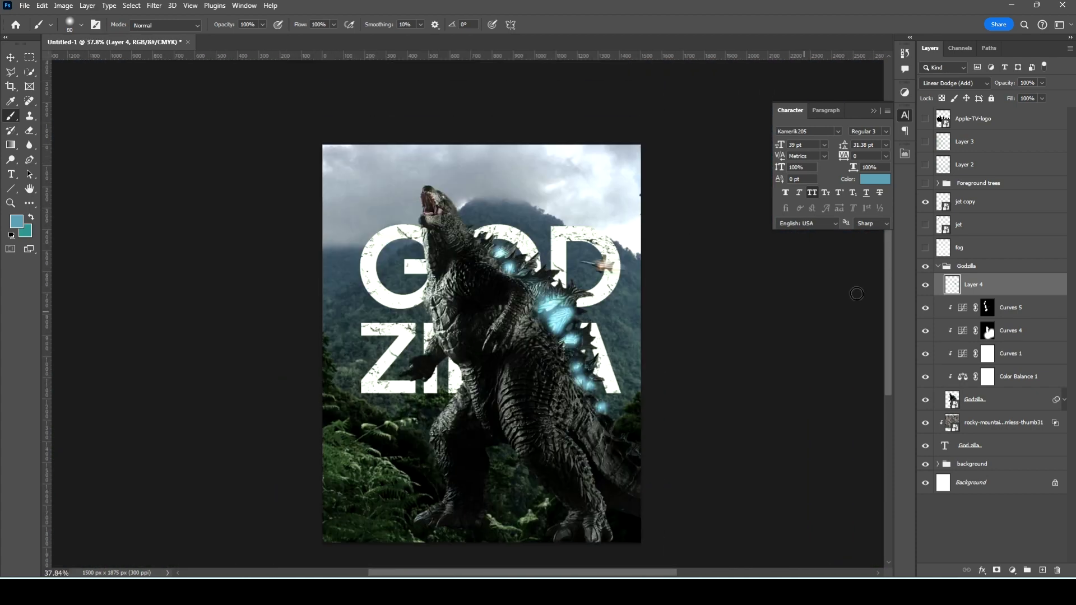
Show the foreground trees and apply Motion Blur to the Layer 4 glow.
{"action": "left_click", "coordinate": [926, 183]}
{"action": "scroll", "coordinate": [566, 347], "scroll_direction": "up", "scroll_amount": 2}
{"action": "left_click", "coordinate": [154, 5]}
{"action": "left_click", "coordinate": [212, 150]}
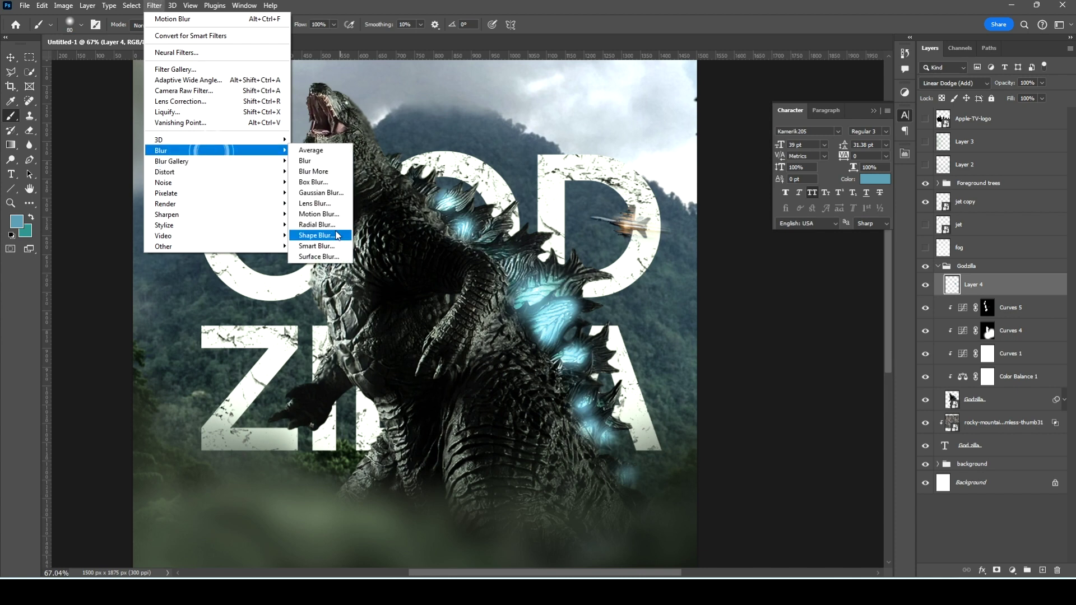
{"action": "left_click", "coordinate": [335, 214]}
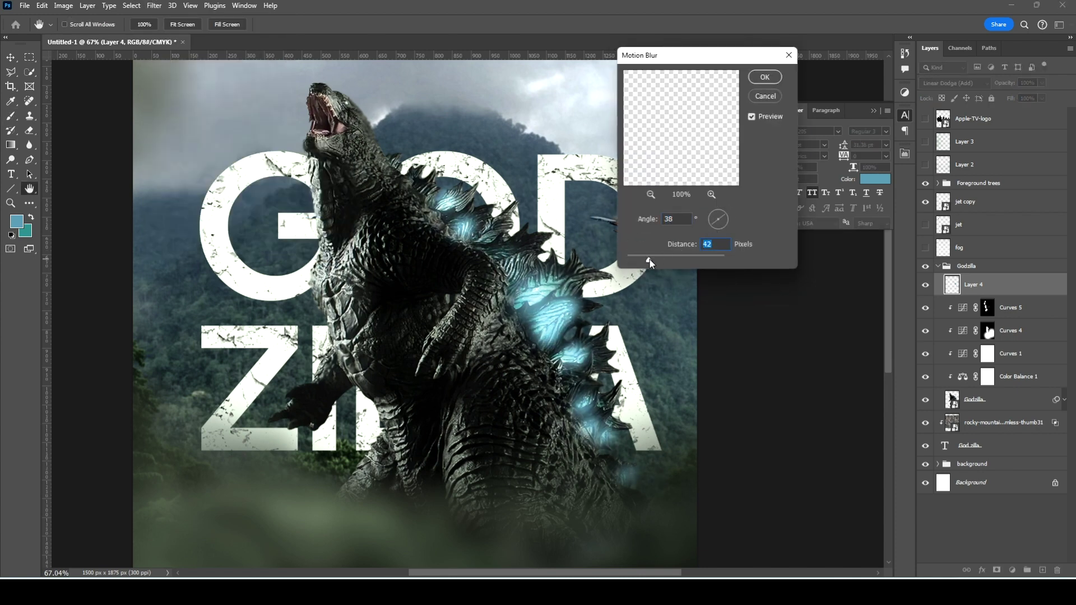
{"action": "key", "text": "Return"}
Mask part of the Layer 4 glow with a 175 black brush and set opacity to 75%.
{"action": "key", "text": "b"}
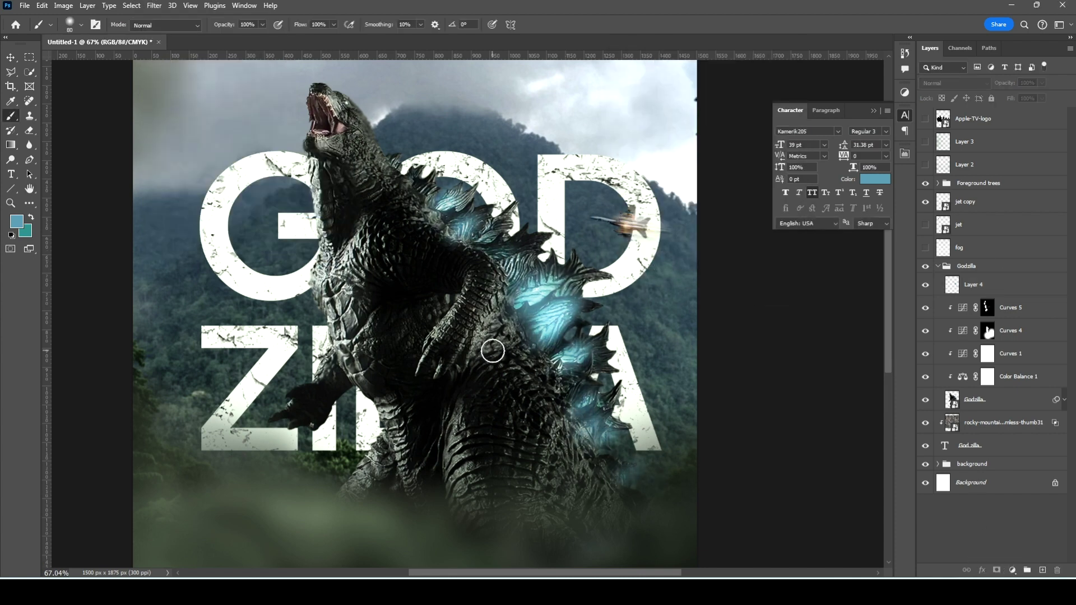
{"action": "key", "text": "bracketright"}
{"action": "key", "text": "bracketright"}
{"action": "key", "text": "bracketright"}
{"action": "left_click", "coordinate": [974, 285]}
{"action": "left_click", "coordinate": [997, 571]}
{"action": "key", "text": "d"}
{"action": "key", "text": "x"}
{"action": "left_click_drag", "start_coordinate": [410, 219], "coordinate": [617, 517]}
{"action": "left_click_drag", "start_coordinate": [1006, 83], "coordinate": [999, 85]}
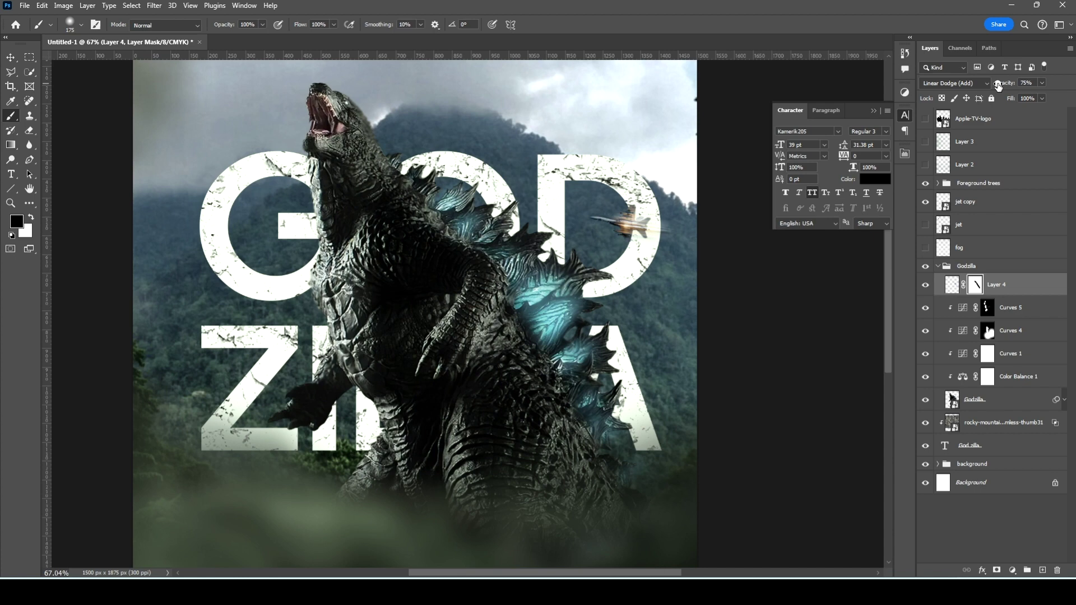
Show the fog, jet and jet copy layers again.
{"action": "left_click", "coordinate": [1014, 284], "text": "ctrl"}
{"action": "left_click", "coordinate": [925, 248]}
{"action": "left_click", "coordinate": [926, 224]}
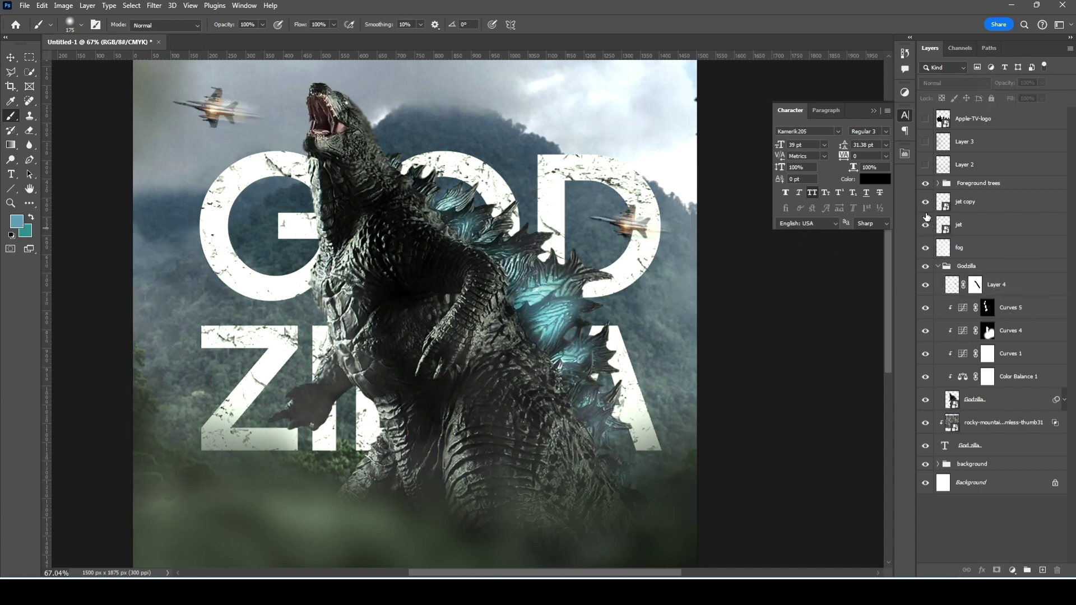
Hide the jet copy layer.
{"action": "scroll", "coordinate": [482, 314], "scroll_direction": "down", "scroll_amount": 3}
{"action": "key", "text": "v"}
{"action": "left_click", "coordinate": [964, 201]}
{"action": "left_click", "coordinate": [925, 201]}
Set the GODZILLA title text colour to light grey #cbcbcb.
{"action": "scroll", "coordinate": [592, 309], "scroll_direction": "down", "scroll_amount": 2}
{"action": "scroll", "coordinate": [591, 309], "scroll_direction": "up", "scroll_amount": 1}
{"action": "left_click", "coordinate": [937, 266]}
{"action": "left_click", "coordinate": [986, 307]}
{"action": "left_click", "coordinate": [875, 179]}
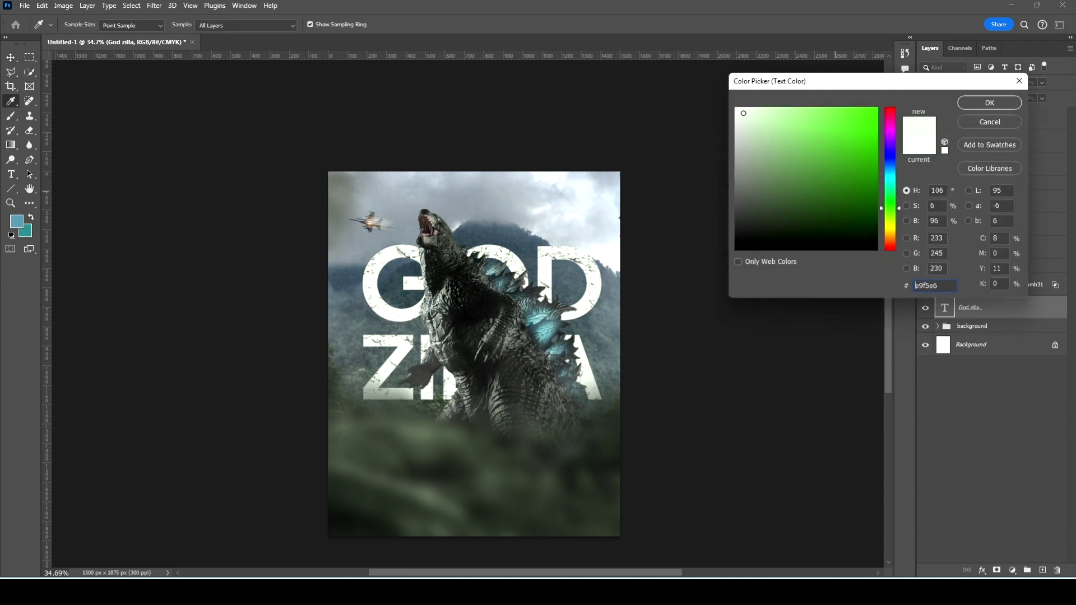
{"action": "left_click_drag", "start_coordinate": [743, 113], "coordinate": [727, 140]}
Reshape the background's Curves 2 adjustment and lift its black point.
{"action": "left_click", "coordinate": [990, 103]}
{"action": "left_click", "coordinate": [938, 326]}
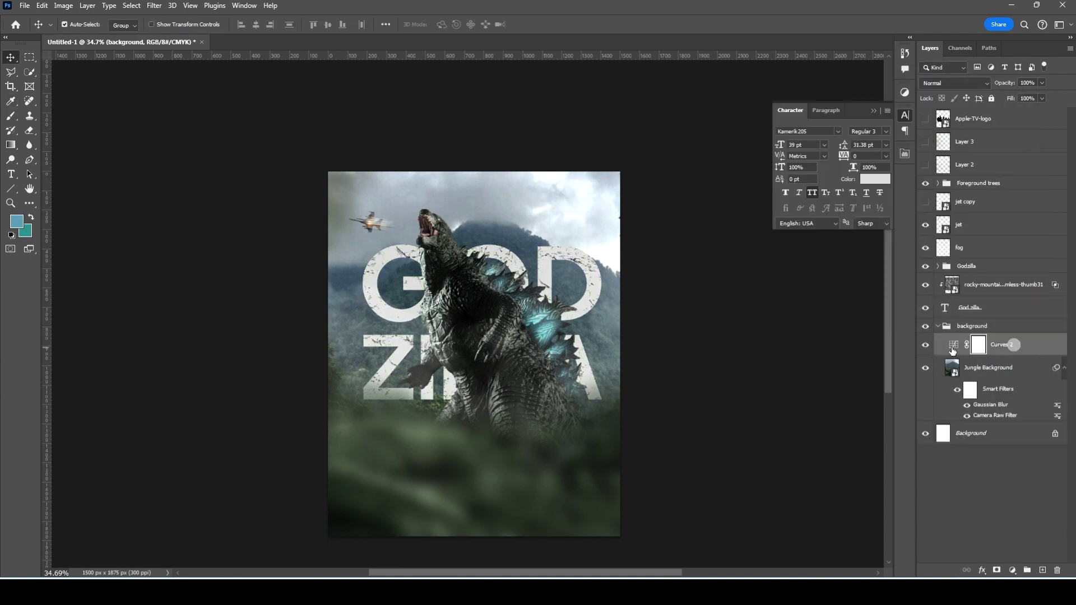
{"action": "double_click", "coordinate": [953, 344]}
{"action": "left_click_drag", "start_coordinate": [842, 255], "coordinate": [818, 277]}
{"action": "left_click_drag", "start_coordinate": [765, 321], "coordinate": [766, 346]}
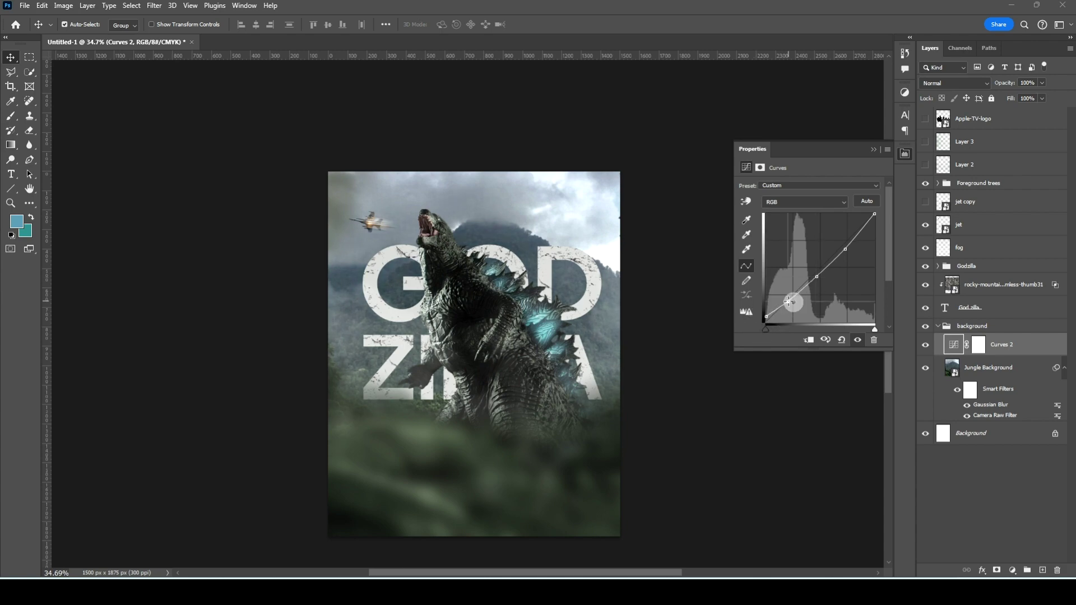
Lower the Trees layer's Camera Raw saturation to −87, then reopen Jungle Background's filter.
{"action": "left_click", "coordinate": [978, 183]}
{"action": "left_click", "coordinate": [937, 183]}
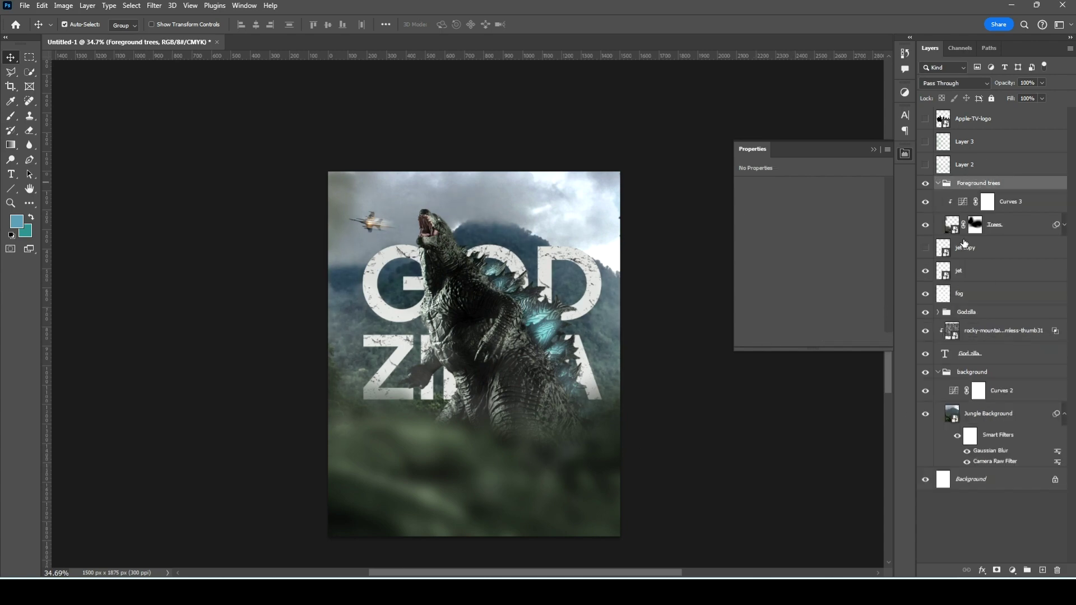
{"action": "left_click", "coordinate": [976, 225]}
{"action": "key", "text": "ctrl+shift+a"}
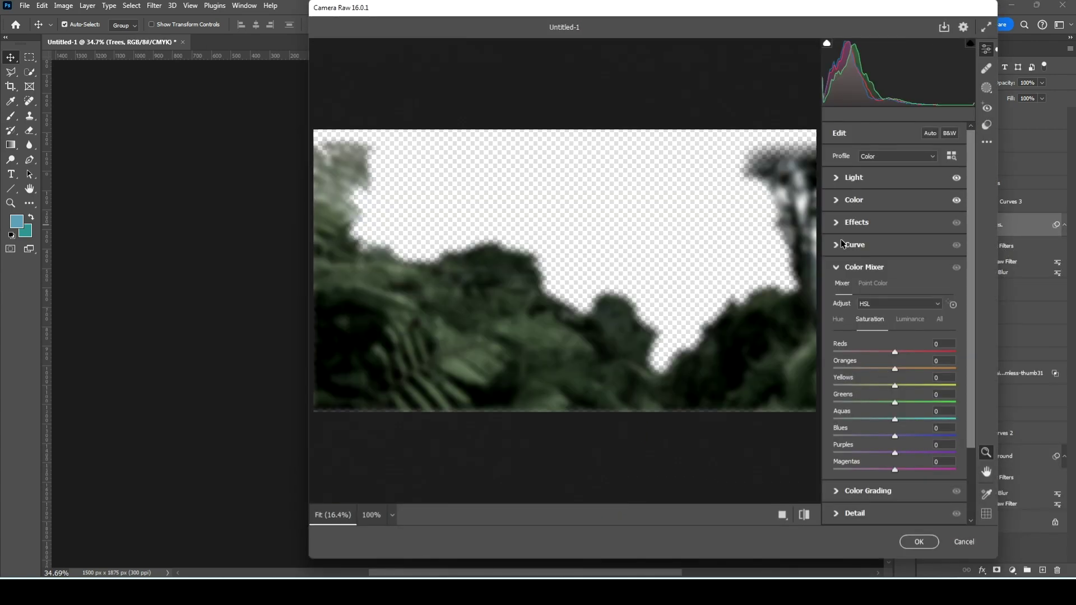
{"action": "left_click", "coordinate": [837, 267]}
{"action": "left_click", "coordinate": [837, 200]}
{"action": "left_click", "coordinate": [904, 542]}
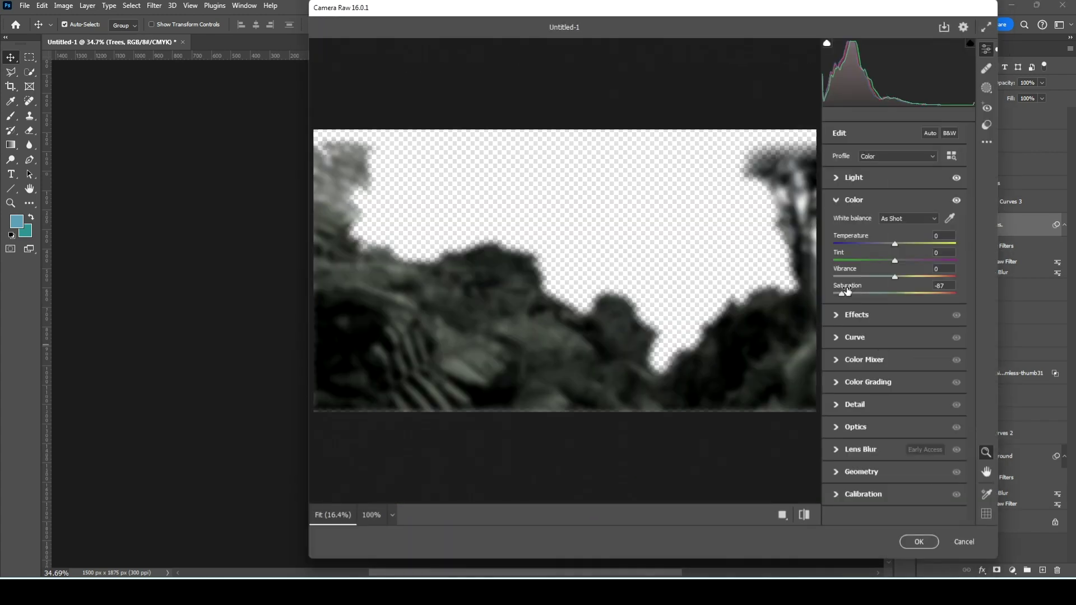
{"action": "key", "text": "Return"}
{"action": "double_click", "coordinate": [995, 504]}
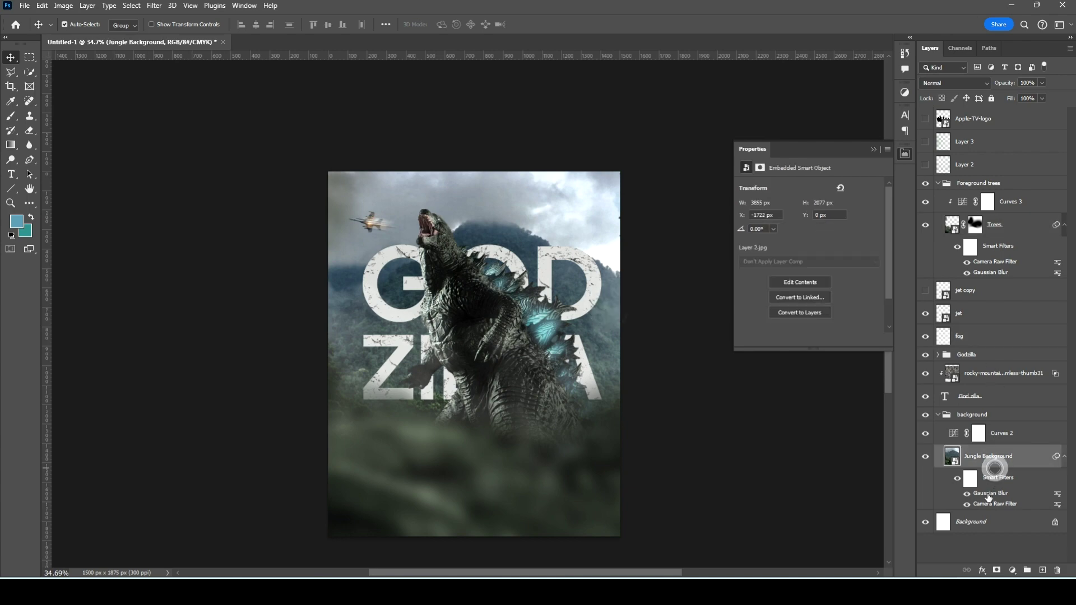
Close Jungle Background's Camera Raw filter unchanged and collapse the Foreground trees and background groups.
{"action": "left_click", "coordinate": [536, 226]}
{"action": "left_click", "coordinate": [913, 545]}
{"action": "left_click", "coordinate": [873, 149]}
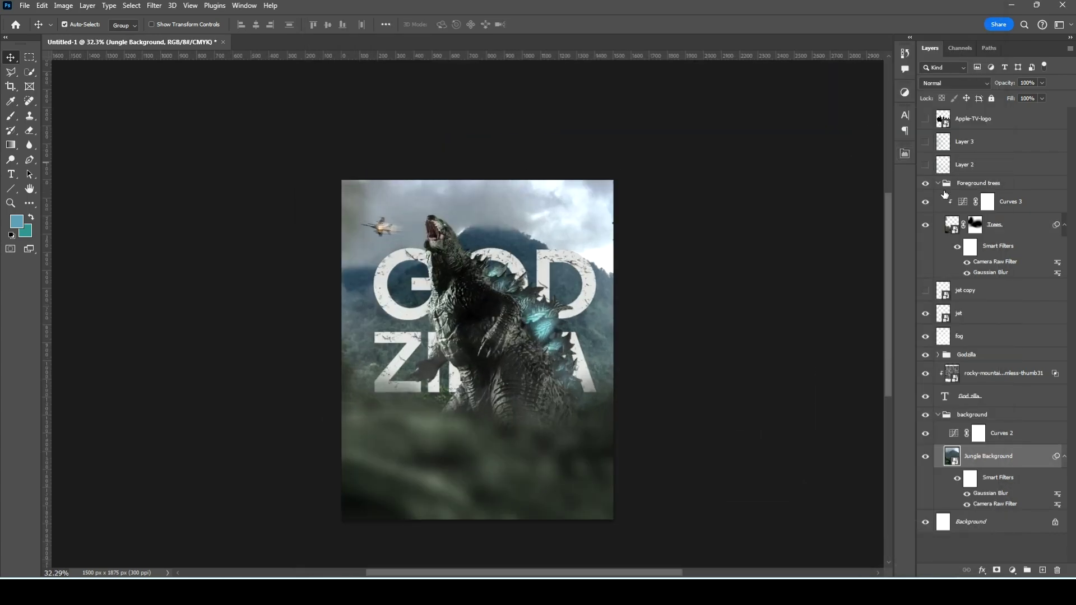
{"action": "left_click", "coordinate": [938, 183]}
{"action": "left_click", "coordinate": [938, 327]}
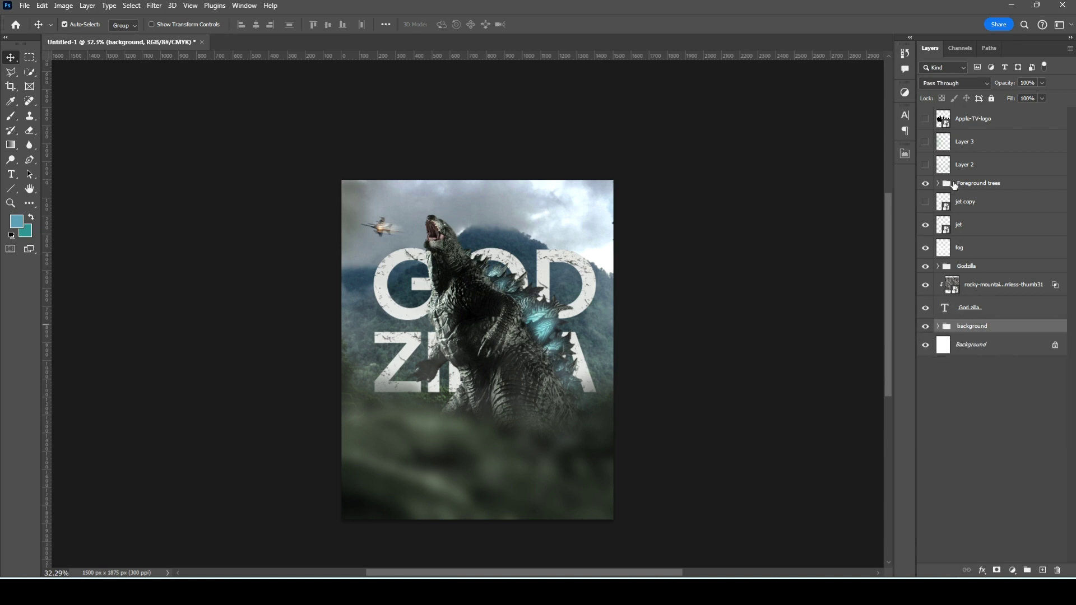
Delete jet copy, group the mountain and GODZILLA text layers, and stamp visible layers.
{"action": "left_click", "coordinate": [977, 205]}
{"action": "key", "text": "Delete"}
{"action": "left_click", "coordinate": [1004, 261]}
{"action": "left_click", "coordinate": [986, 284], "text": "shift"}
{"action": "key", "text": "ctrl+g"}
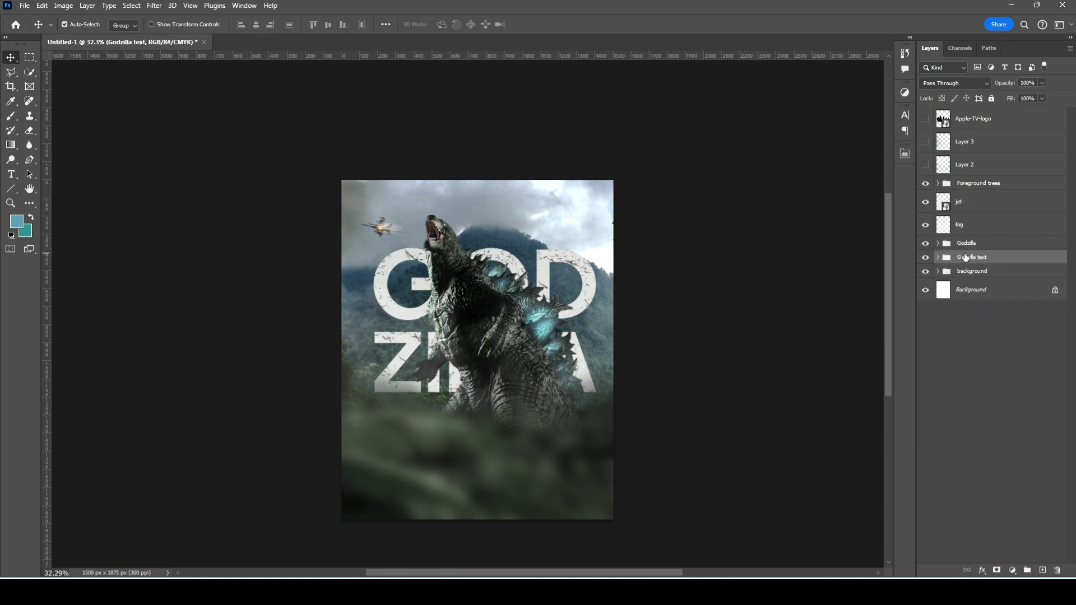
{"action": "left_click", "coordinate": [978, 183]}
{"action": "key", "text": "ctrl+shift+alt+e"}
Convert the stamped layer to a smart object, brighten it and lower whites and blacks in Camera Raw.
{"action": "right_click", "coordinate": [994, 191]}
{"action": "left_click", "coordinate": [997, 410]}
{"action": "left_click", "coordinate": [155, 6]}
{"action": "left_click", "coordinate": [185, 92]}
{"action": "left_click_drag", "start_coordinate": [895, 203], "coordinate": [913, 219]}
{"action": "mouse_move", "coordinate": [895, 270]}
{"action": "left_mouse_down"}
{"action": "mouse_move", "coordinate": [877, 270]}
{"action": "mouse_move", "coordinate": [883, 287]}
{"action": "left_mouse_up"}
Try a darkening right-side linear gradient mask, then discard all Camera Raw edits.
{"action": "scroll", "coordinate": [650, 209], "scroll_direction": "down", "scroll_amount": 1}
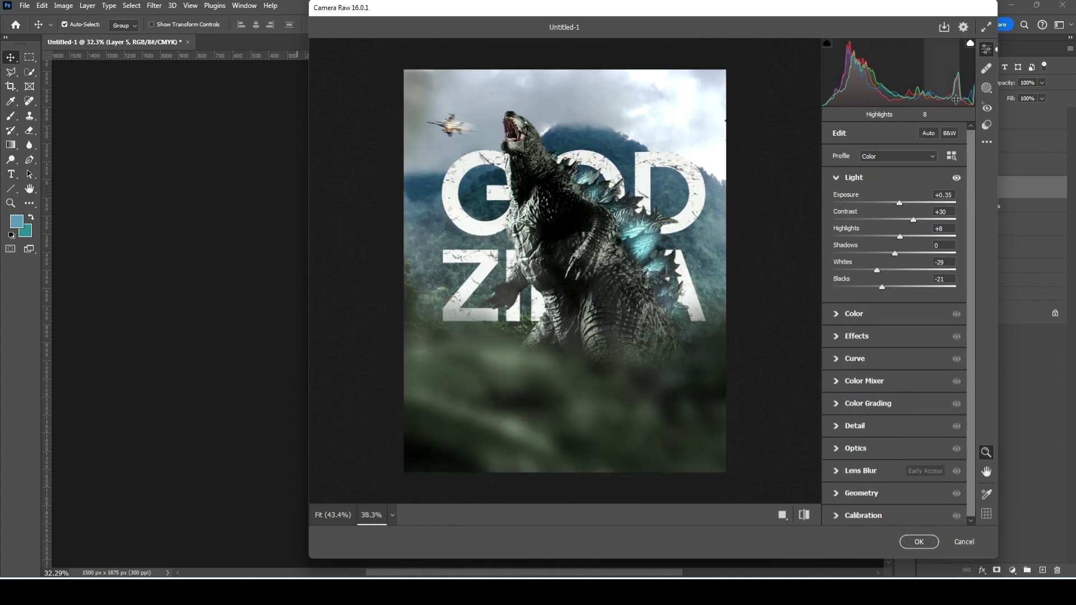
{"action": "left_click", "coordinate": [987, 87]}
{"action": "left_click", "coordinate": [866, 242]}
{"action": "left_click_drag", "start_coordinate": [743, 246], "coordinate": [511, 255]}
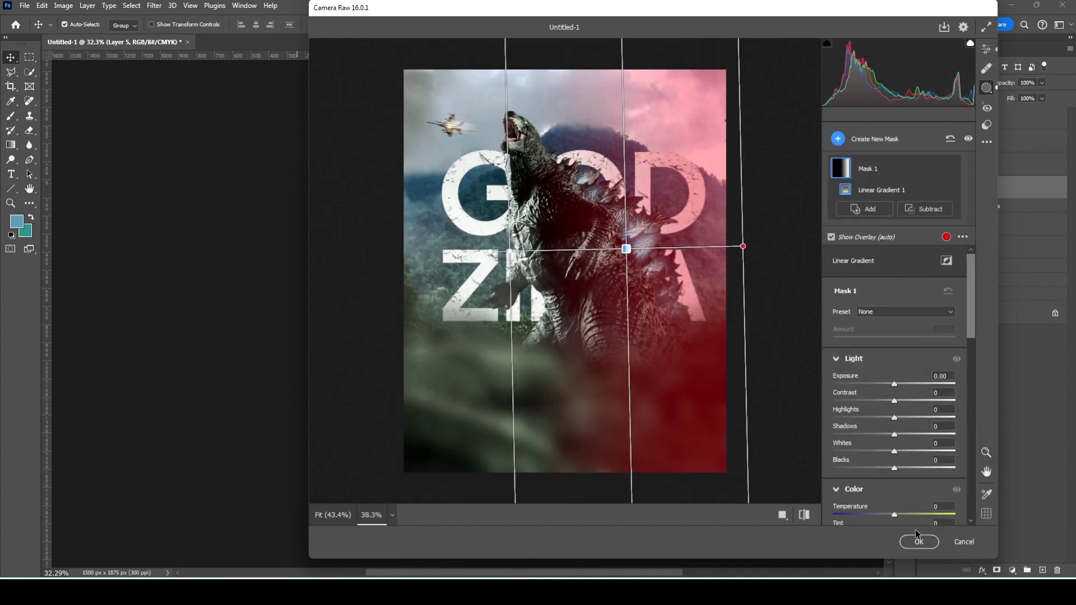
{"action": "left_click_drag", "start_coordinate": [895, 384], "coordinate": [887, 384]}
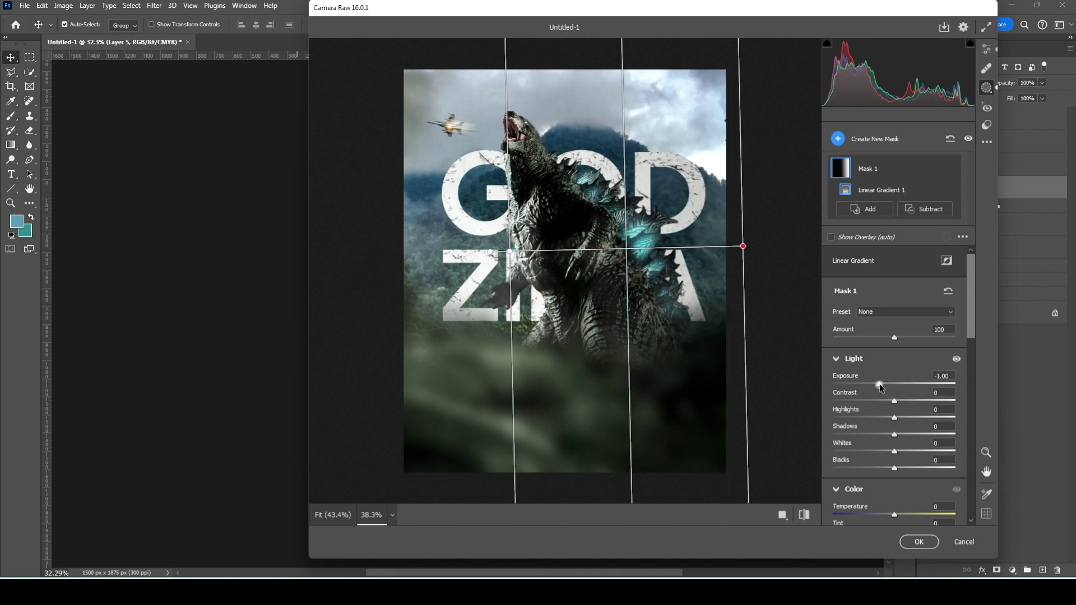
{"action": "left_click_drag", "start_coordinate": [894, 468], "coordinate": [883, 468]}
{"action": "left_click_drag", "start_coordinate": [743, 246], "coordinate": [772, 247]}
{"action": "left_click_drag", "start_coordinate": [510, 251], "coordinate": [496, 252]}
{"action": "key", "text": "Escape"}
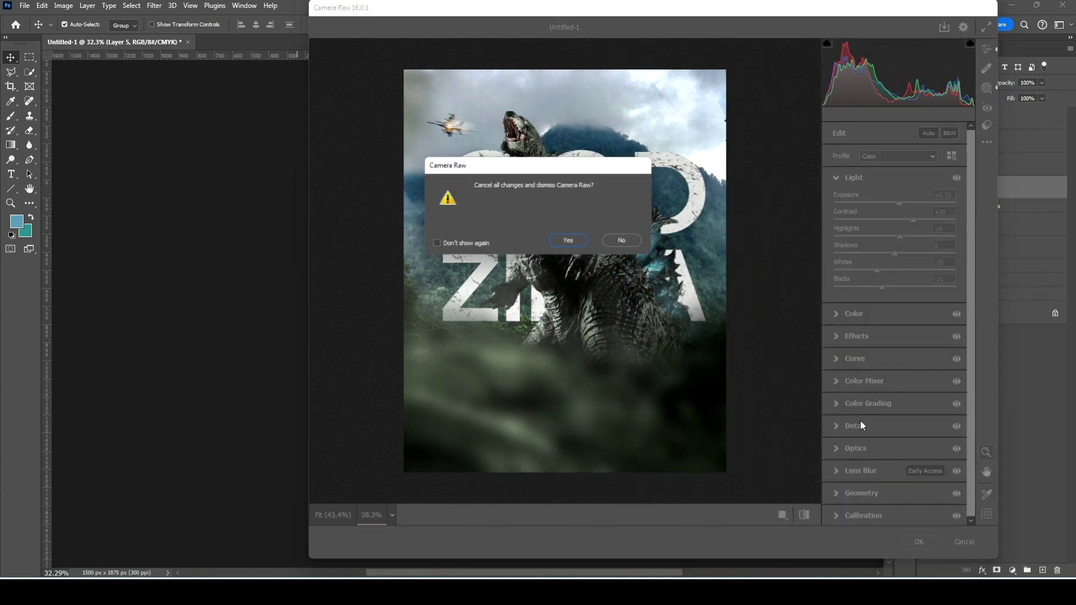
{"action": "key", "text": "Return"}
Hide the GODZILLA title and jet, and move Foreground trees below the jet.
{"action": "left_click", "coordinate": [959, 185]}
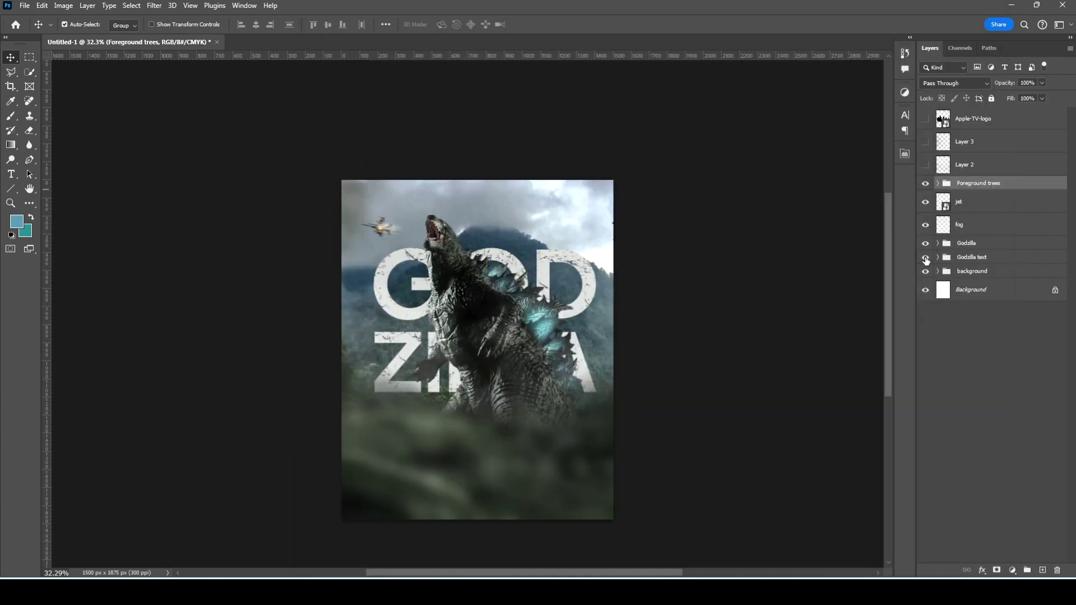
{"action": "left_click", "coordinate": [926, 258]}
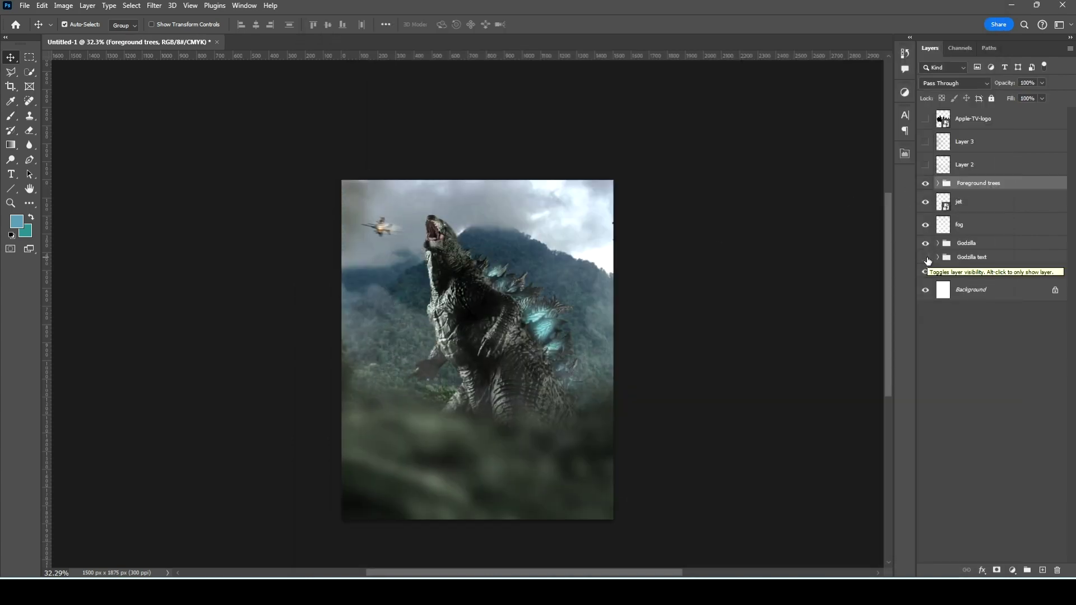
{"action": "left_click", "coordinate": [926, 201]}
{"action": "left_click", "coordinate": [981, 212]}
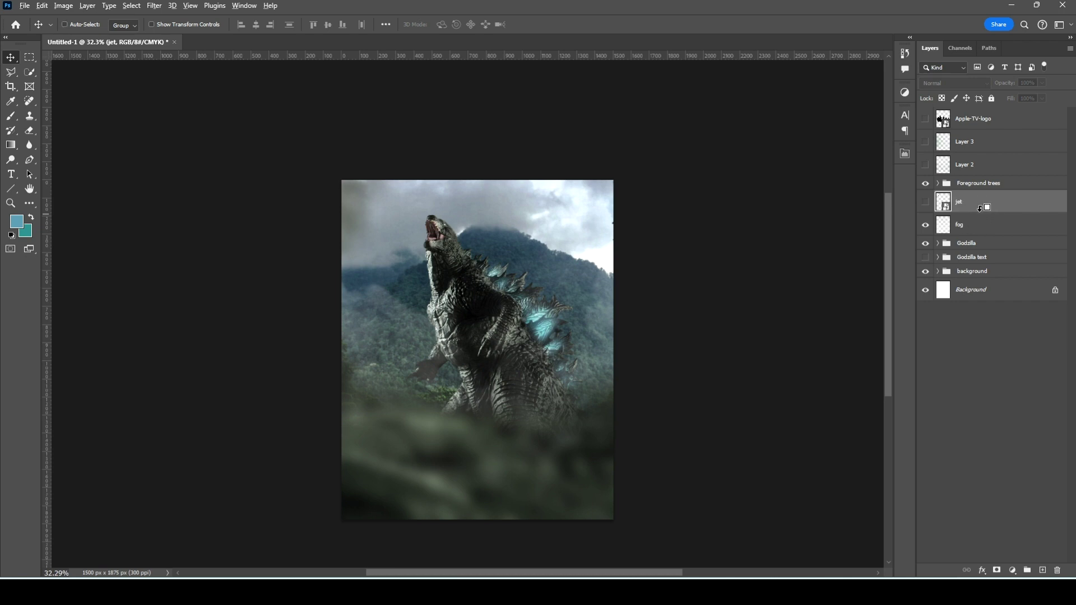
{"action": "left_click_drag", "start_coordinate": [981, 178], "coordinate": [971, 207]}
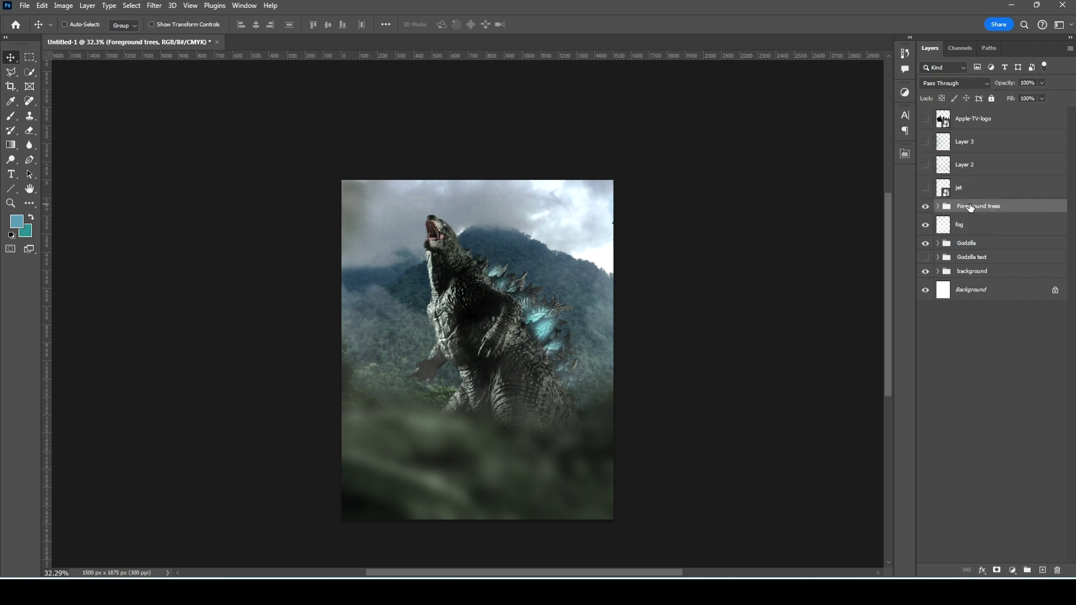
Convert the new Layer 5 to a smart object and open its Camera Raw filter.
{"action": "right_click", "coordinate": [972, 207]}
{"action": "left_click", "coordinate": [1018, 423]}
{"action": "left_click", "coordinate": [154, 5]}
{"action": "left_click", "coordinate": [217, 91]}
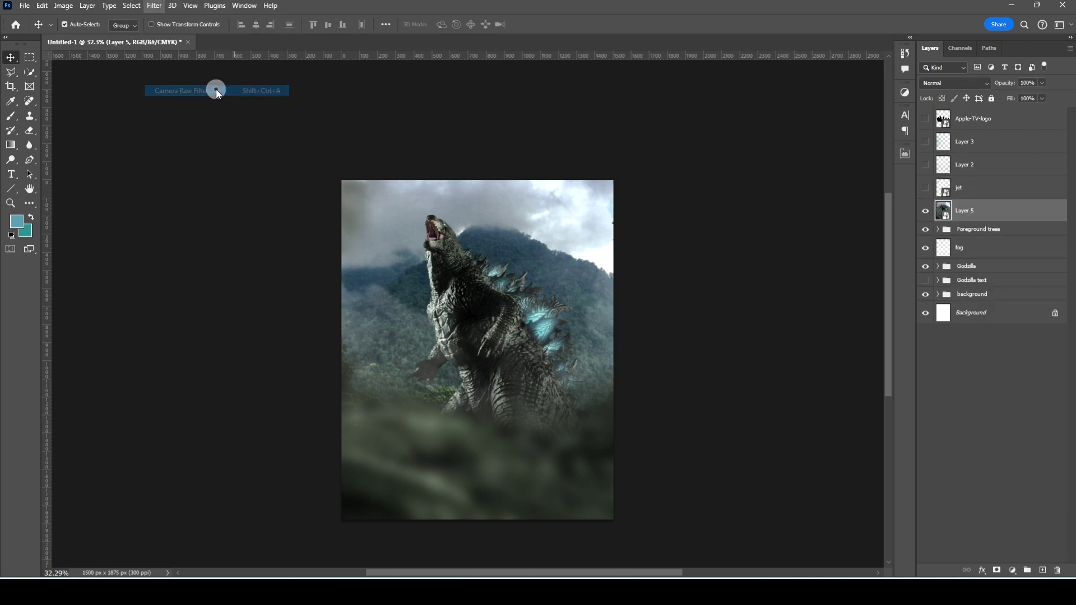
Brighten the poster and add a slightly darkening linear gradient mask across the image.
{"action": "mouse_move", "coordinate": [894, 200]}
{"action": "left_mouse_down"}
{"action": "mouse_move", "coordinate": [908, 219]}
{"action": "mouse_move", "coordinate": [878, 236]}
{"action": "mouse_move", "coordinate": [882, 253]}
{"action": "mouse_move", "coordinate": [896, 253]}
{"action": "left_mouse_up"}
{"action": "key", "text": "shift+w"}
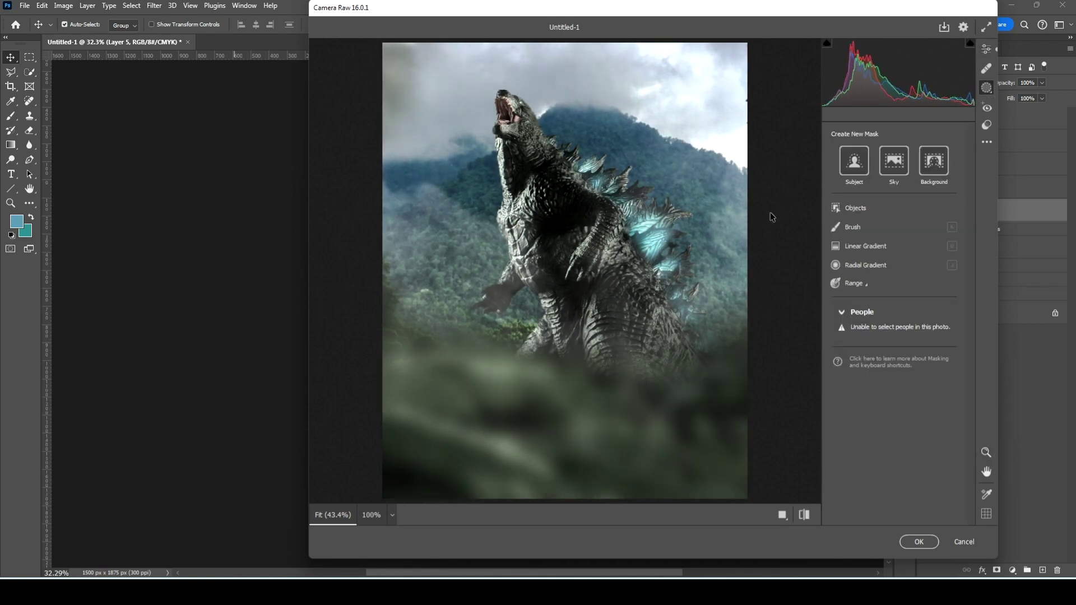
{"action": "left_click", "coordinate": [855, 247]}
{"action": "left_click_drag", "start_coordinate": [483, 232], "coordinate": [760, 236]}
{"action": "mouse_move", "coordinate": [895, 384]}
{"action": "left_mouse_down"}
{"action": "mouse_move", "coordinate": [886, 384]}
{"action": "mouse_move", "coordinate": [898, 401]}
{"action": "left_mouse_up"}
{"action": "left_click_drag", "start_coordinate": [464, 232], "coordinate": [452, 241]}
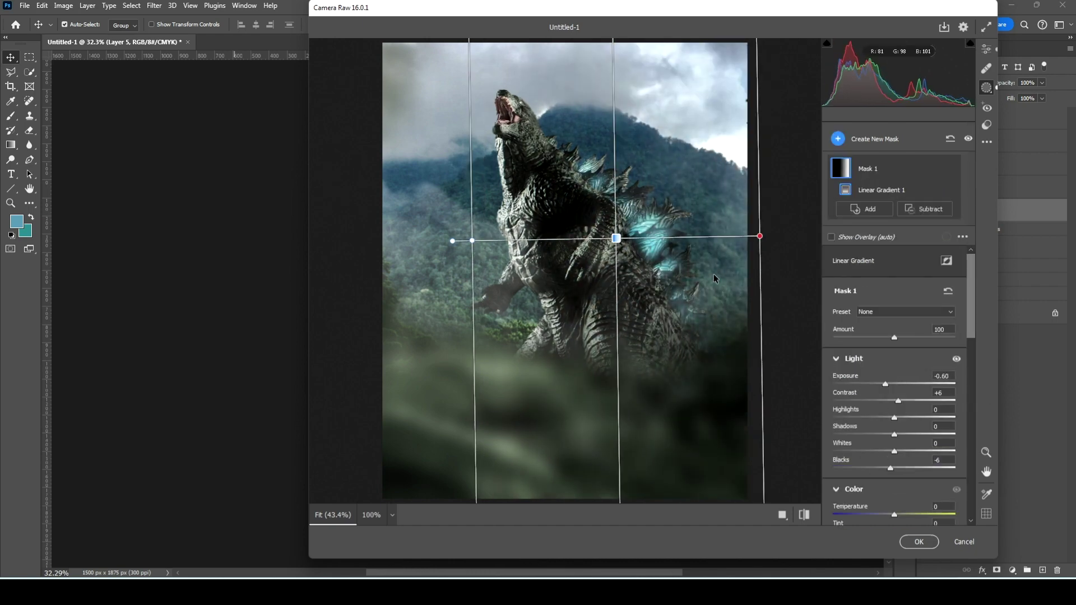
Duplicate Mask 1 and rotate the copy to a steep diagonal.
{"action": "right_click", "coordinate": [925, 168]}
{"action": "left_click", "coordinate": [962, 240]}
{"action": "mouse_move", "coordinate": [628, 237]}
{"action": "left_mouse_down"}
{"action": "mouse_move", "coordinate": [603, 246]}
{"action": "mouse_move", "coordinate": [607, 229]}
{"action": "left_mouse_up"}
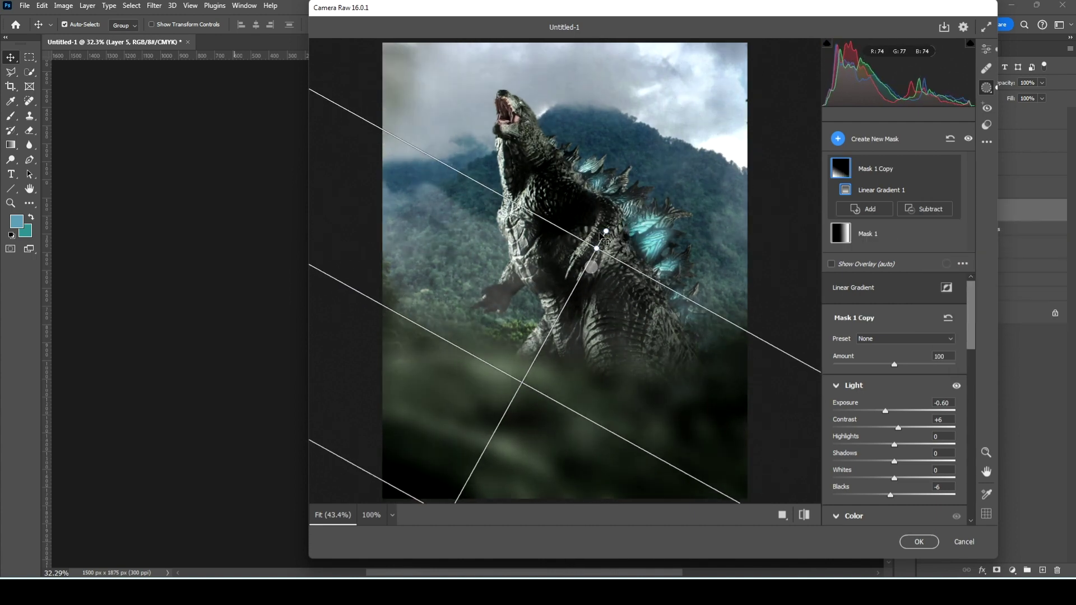
Add radial Mask 2 over the upper sky with Dehaze −44.
{"action": "left_click", "coordinate": [838, 138]}
{"action": "left_click", "coordinate": [864, 234]}
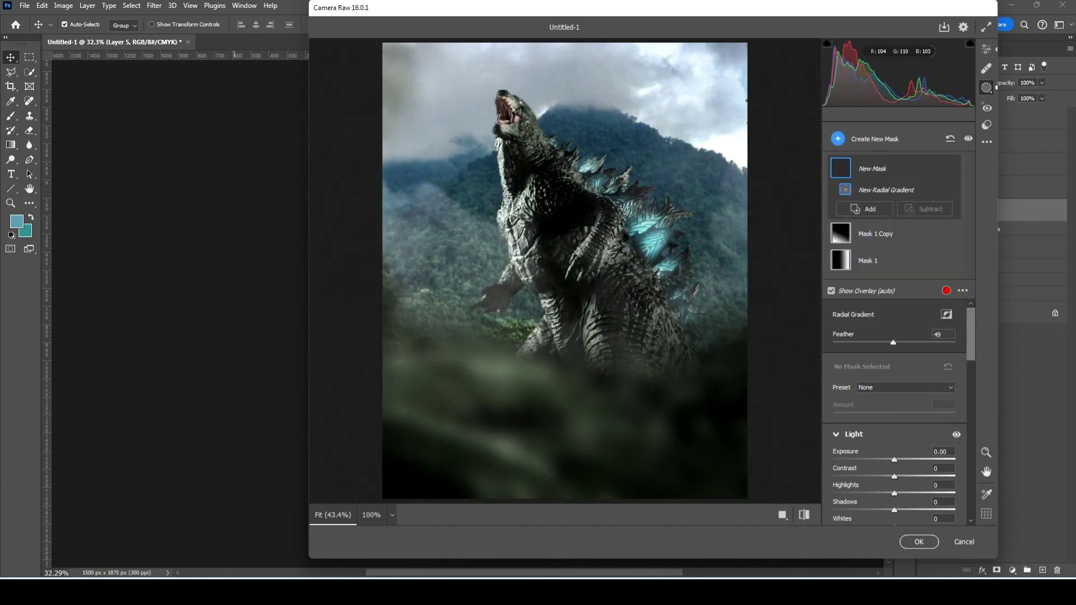
{"action": "scroll", "coordinate": [503, 94], "scroll_direction": "down", "scroll_amount": 1}
{"action": "mouse_move", "coordinate": [503, 94]}
{"action": "left_mouse_down"}
{"action": "mouse_move", "coordinate": [731, 204]}
{"action": "mouse_move", "coordinate": [504, 91]}
{"action": "left_mouse_up"}
{"action": "left_click_drag", "start_coordinate": [643, 312], "coordinate": [620, 101]}
{"action": "scroll", "coordinate": [922, 451], "scroll_direction": "down", "scroll_amount": 5}
{"action": "scroll", "coordinate": [922, 452], "scroll_direction": "down", "scroll_amount": 5}
{"action": "scroll", "coordinate": [922, 451], "scroll_direction": "up", "scroll_amount": 3}
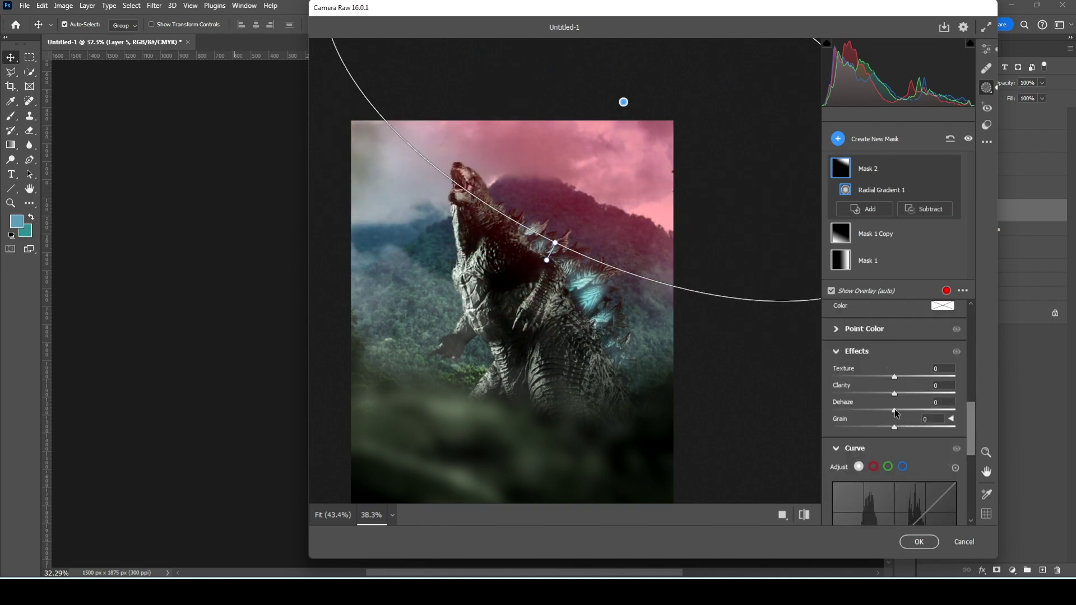
{"action": "left_click", "coordinate": [831, 291]}
{"action": "mouse_move", "coordinate": [547, 260]}
{"action": "left_mouse_down"}
{"action": "mouse_move", "coordinate": [576, 227]}
{"action": "mouse_move", "coordinate": [606, 129]}
{"action": "left_mouse_up"}
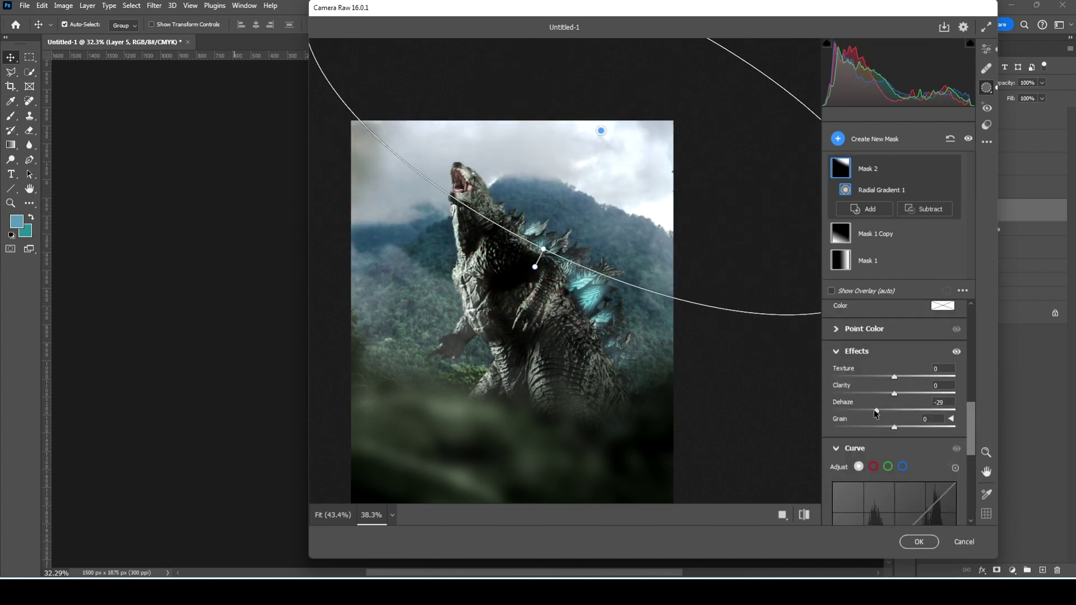
{"action": "left_click_drag", "start_coordinate": [876, 411], "coordinate": [867, 411]}
{"action": "mouse_move", "coordinate": [535, 266]}
{"action": "left_mouse_down"}
{"action": "mouse_move", "coordinate": [528, 250]}
{"action": "mouse_move", "coordinate": [649, 156]}
{"action": "left_mouse_up"}
Duplicate Mask 2 and move the enlarged copy left over the top-left sky.
{"action": "left_click", "coordinate": [936, 168]}
{"action": "left_click", "coordinate": [981, 239]}
{"action": "mouse_move", "coordinate": [653, 160]}
{"action": "left_mouse_down"}
{"action": "mouse_move", "coordinate": [419, 221]}
{"action": "mouse_move", "coordinate": [405, 142]}
{"action": "left_mouse_up"}
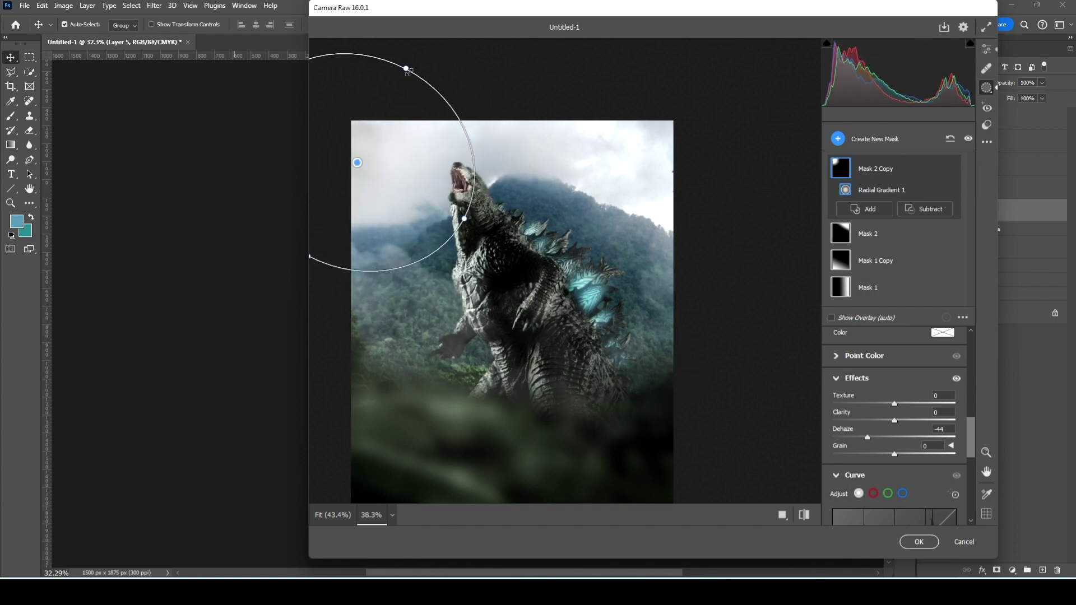
{"action": "left_click_drag", "start_coordinate": [441, 207], "coordinate": [451, 216]}
{"action": "left_click_drag", "start_coordinate": [357, 163], "coordinate": [348, 156]}
{"action": "left_click", "coordinate": [344, 157]}
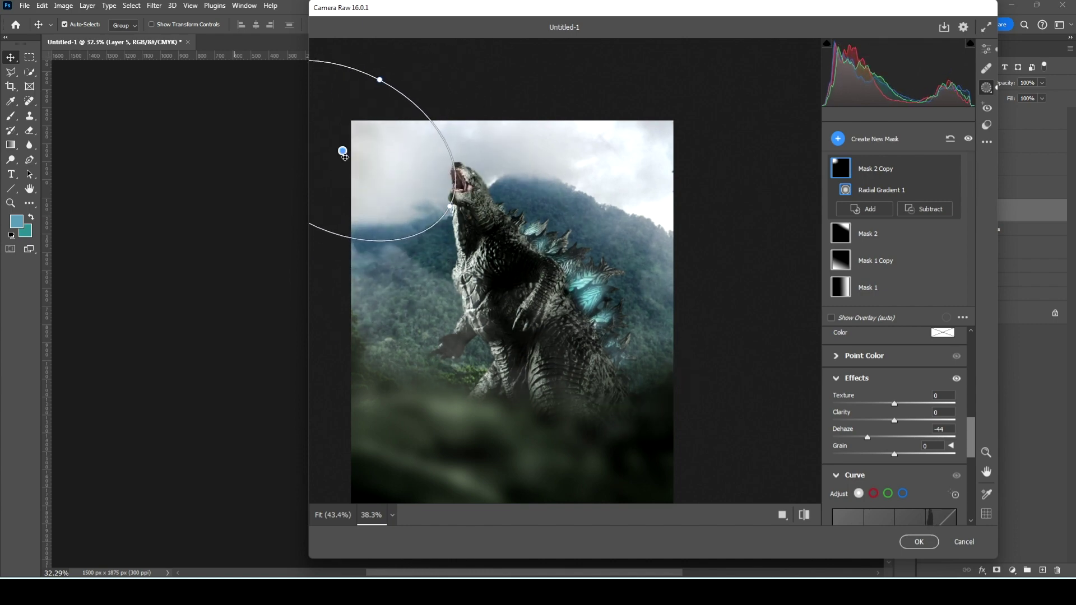
Draw a large radial Mask 3 oval around Godzilla.
{"action": "left_click", "coordinate": [838, 139]}
{"action": "left_click", "coordinate": [884, 238]}
{"action": "left_click_drag", "start_coordinate": [370, 91], "coordinate": [639, 484]}
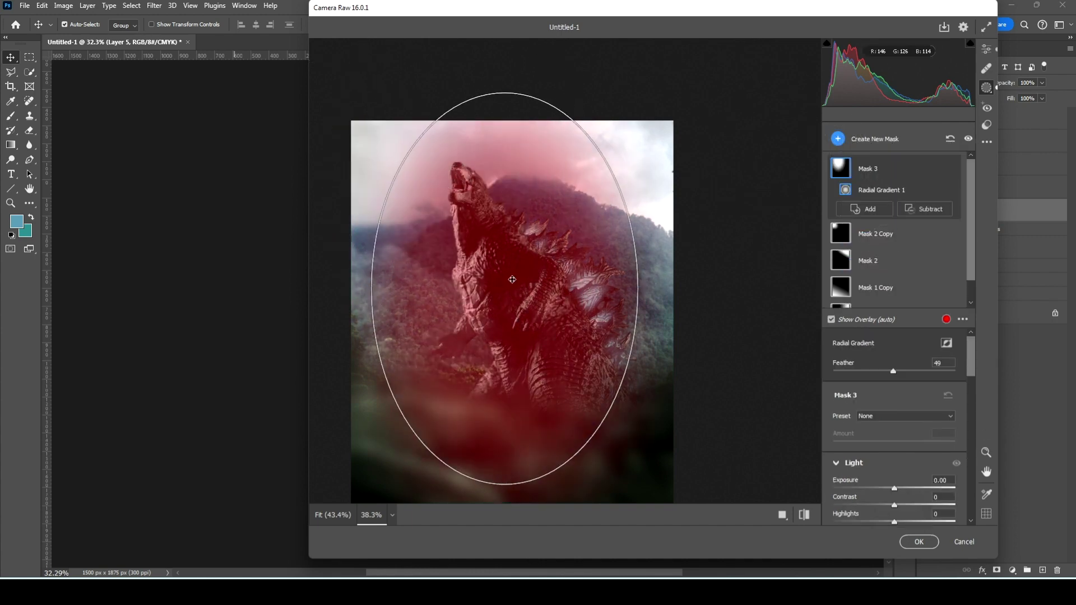
Invert Mask 3 and lower its exposure to darken the poster edges.
{"action": "left_click", "coordinate": [947, 343]}
{"action": "left_click_drag", "start_coordinate": [895, 488], "coordinate": [886, 488]}
{"action": "mouse_move", "coordinate": [527, 301]}
{"action": "left_mouse_down"}
{"action": "mouse_move", "coordinate": [594, 301]}
{"action": "mouse_move", "coordinate": [565, 219]}
{"action": "left_mouse_up"}
{"action": "scroll", "coordinate": [891, 420], "scroll_direction": "down", "scroll_amount": 2}
{"action": "left_click_drag", "start_coordinate": [886, 421], "coordinate": [890, 421]}
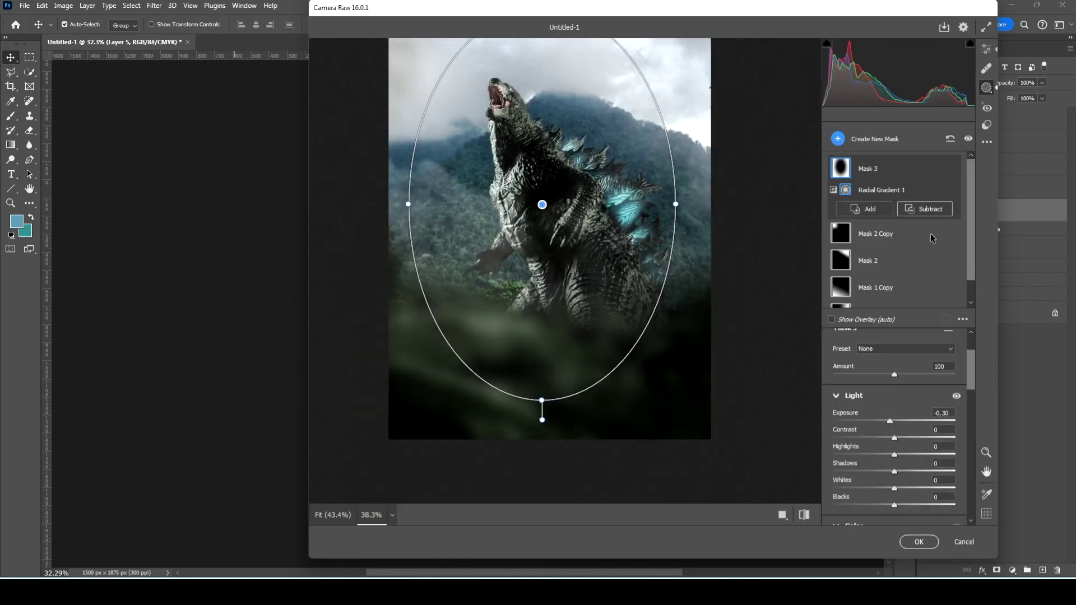
{"action": "left_click", "coordinate": [836, 396]}
{"action": "scroll", "coordinate": [891, 403], "scroll_direction": "down", "scroll_amount": 3}
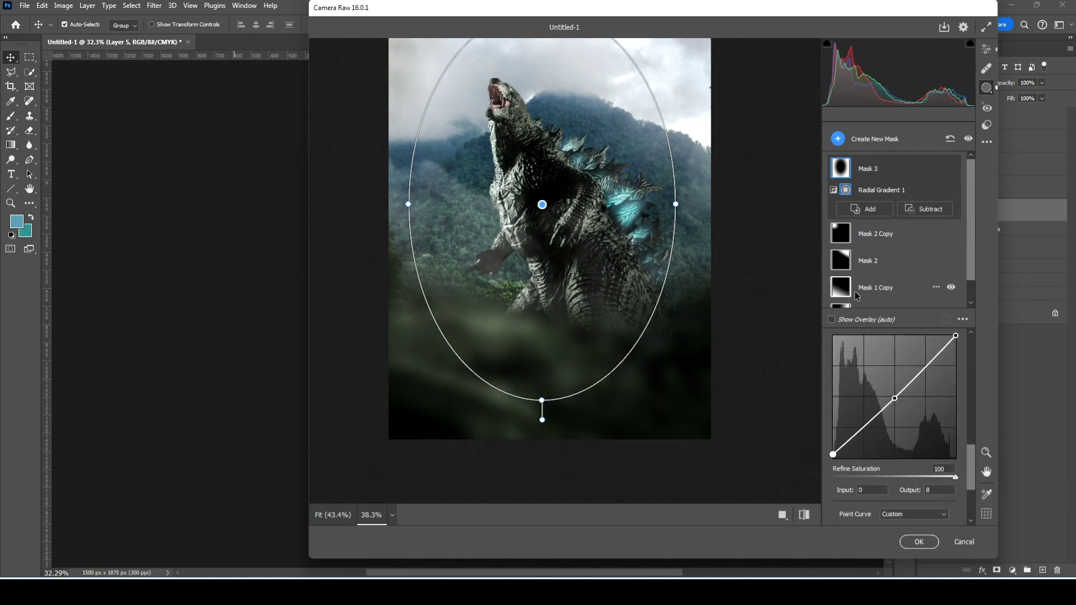
Adjust the global tone curve's green channel, then move to the blue channel.
{"action": "key", "text": "e"}
{"action": "left_click", "coordinate": [839, 360]}
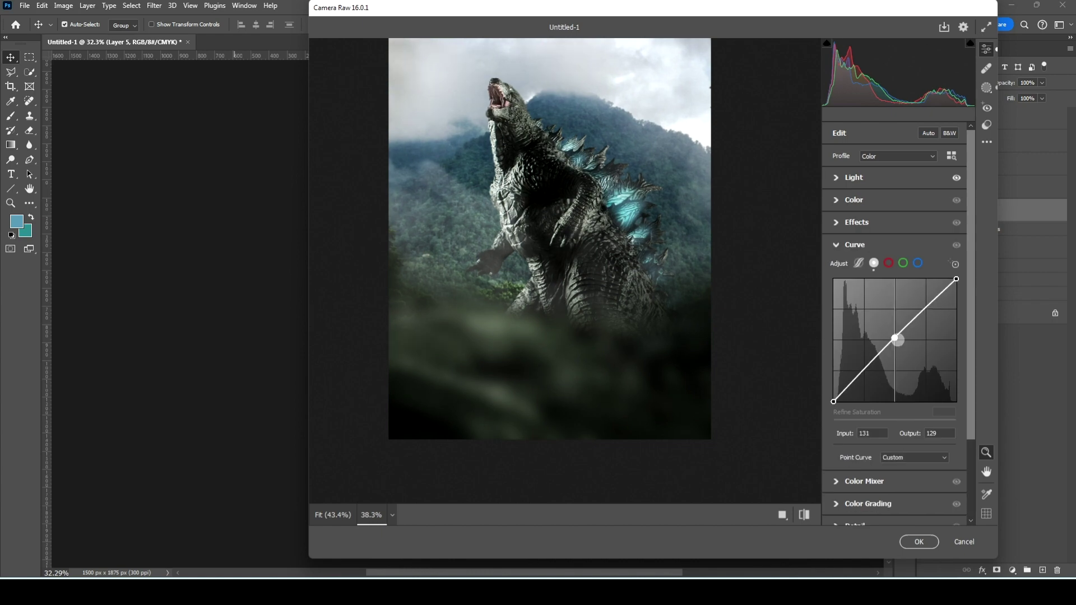
{"action": "left_click", "coordinate": [903, 263]}
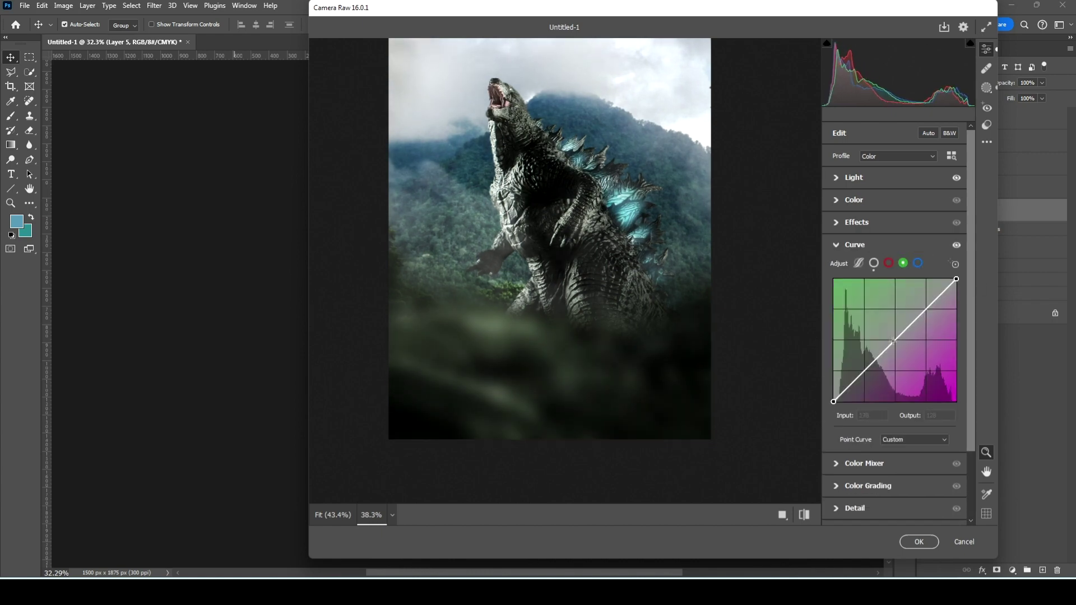
{"action": "left_click_drag", "start_coordinate": [854, 382], "coordinate": [854, 426]}
{"action": "left_click_drag", "start_coordinate": [957, 278], "coordinate": [953, 279]}
{"action": "left_click", "coordinate": [918, 263]}
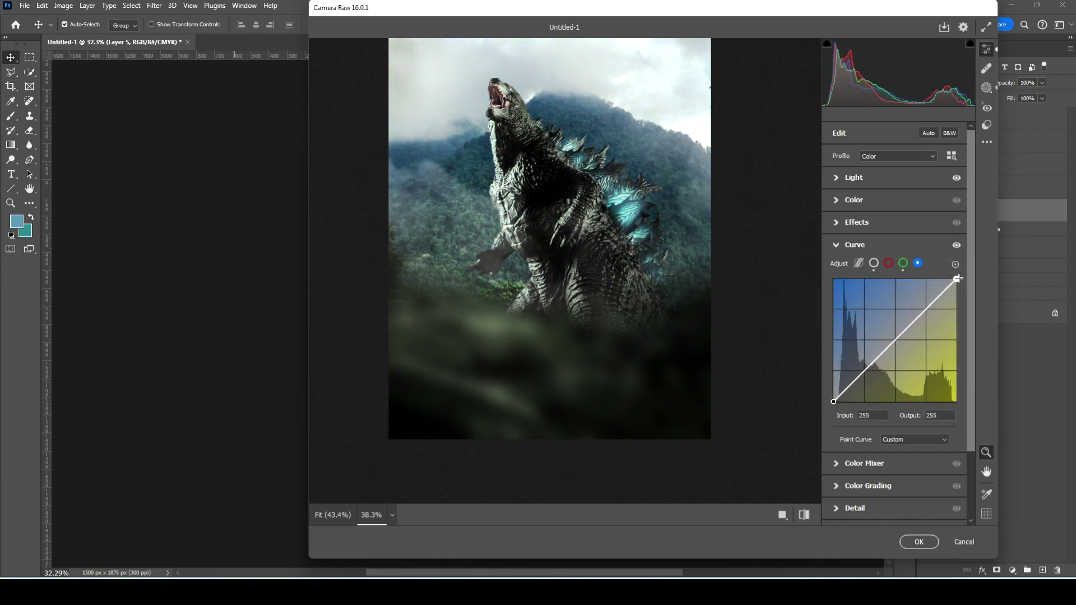
Lower overall saturation to −46, apply the filter, and toggle Layer 5 to compare.
{"action": "left_click", "coordinate": [852, 200]}
{"action": "left_click_drag", "start_coordinate": [895, 294], "coordinate": [884, 296]}
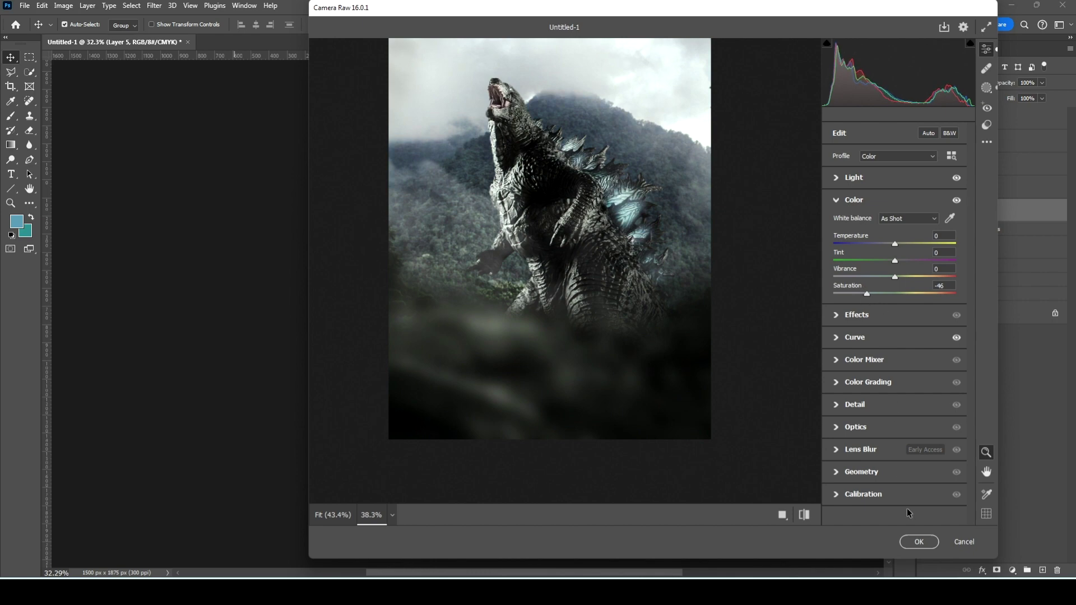
{"action": "left_click", "coordinate": [919, 542]}
{"action": "scroll", "coordinate": [652, 337], "scroll_direction": "down", "scroll_amount": 3}
{"action": "left_click", "coordinate": [925, 211]}
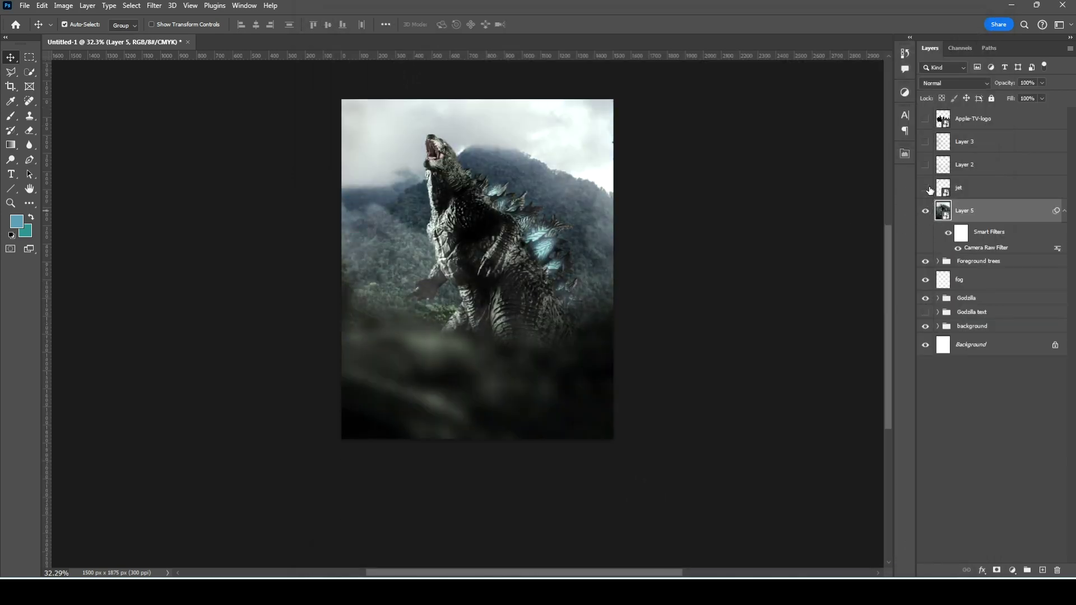
Type the MONARCH title and clip the rocky texture copy to it.
{"action": "key", "text": "t"}
{"action": "left_click", "coordinate": [429, 332]}
{"action": "type", "text": "MOnarchv"}
{"action": "mouse_move", "coordinate": [973, 334]}
{"action": "left_mouse_down"}
{"action": "mouse_move", "coordinate": [976, 223]}
{"action": "mouse_move", "coordinate": [1000, 200]}
{"action": "left_mouse_up"}
{"action": "left_click", "coordinate": [938, 229]}
{"action": "left_click", "coordinate": [937, 252]}
Move MONARCH lower and enlarge it to about 124%.
{"action": "left_click", "coordinate": [986, 233]}
{"action": "key", "text": "ctrl+t"}
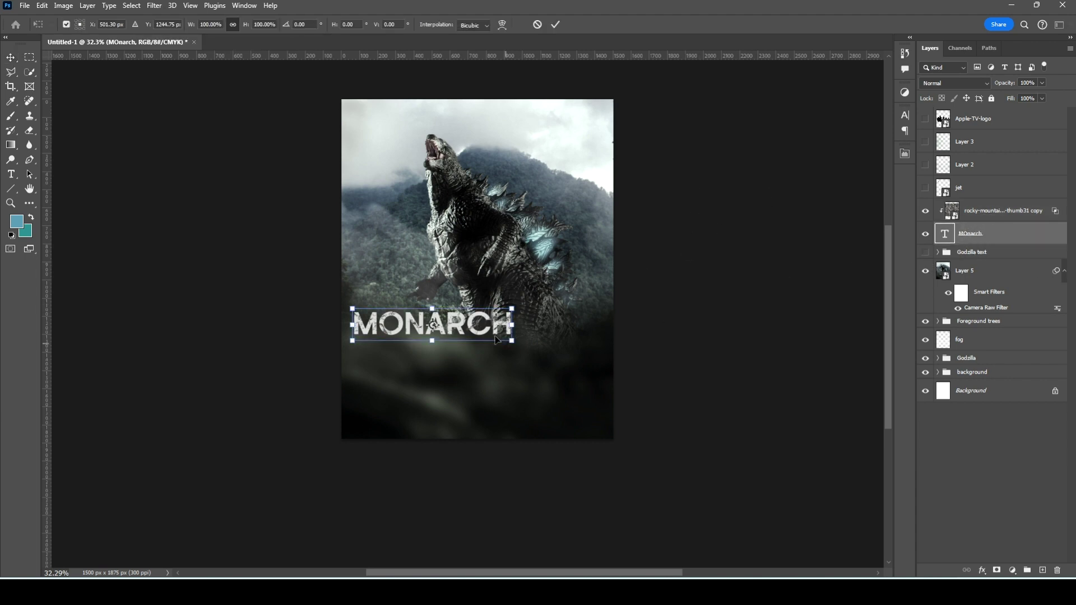
{"action": "left_click_drag", "start_coordinate": [432, 324], "coordinate": [471, 370]}
{"action": "left_click_drag", "start_coordinate": [555, 376], "coordinate": [576, 389]}
{"action": "key", "text": "Return"}
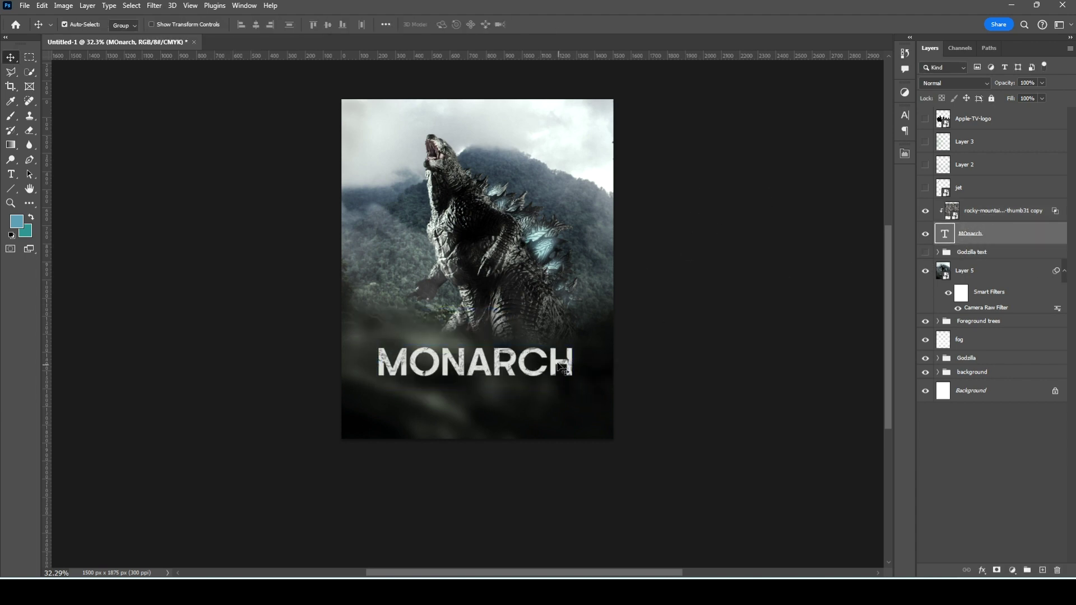
{"action": "key", "text": "ctrl+d"}
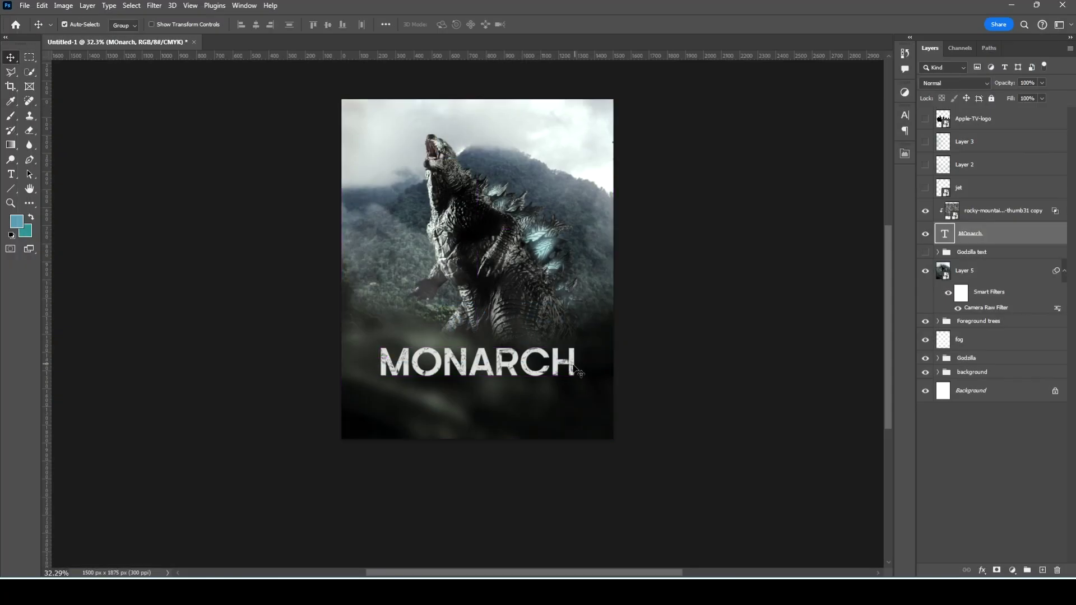
Shrink the rocky texture copy to about 37%.
{"action": "left_click", "coordinate": [574, 350]}
{"action": "key", "text": "ctrl+t"}
{"action": "scroll", "coordinate": [574, 350], "scroll_direction": "up", "scroll_amount": 2}
{"action": "left_click_drag", "start_coordinate": [682, 324], "coordinate": [572, 338]}
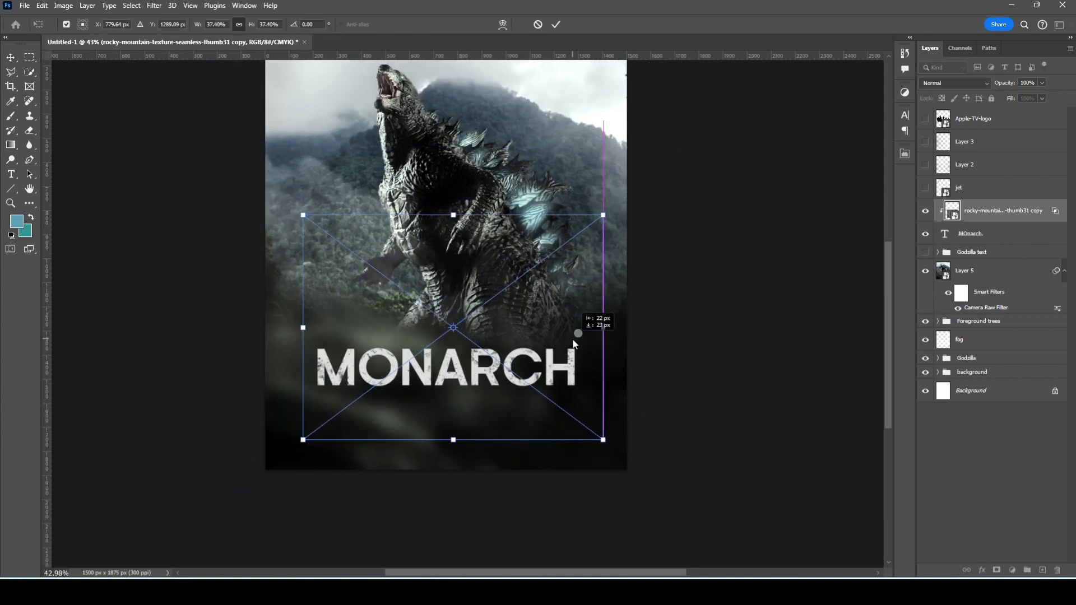
{"action": "key", "text": "Return"}
Make MONARCH pale green and open the texture layer's blending options.
{"action": "left_click", "coordinate": [971, 233]}
{"action": "scroll", "coordinate": [465, 314], "scroll_direction": "down", "scroll_amount": 2}
{"action": "scroll", "coordinate": [465, 314], "scroll_direction": "up", "scroll_amount": 1}
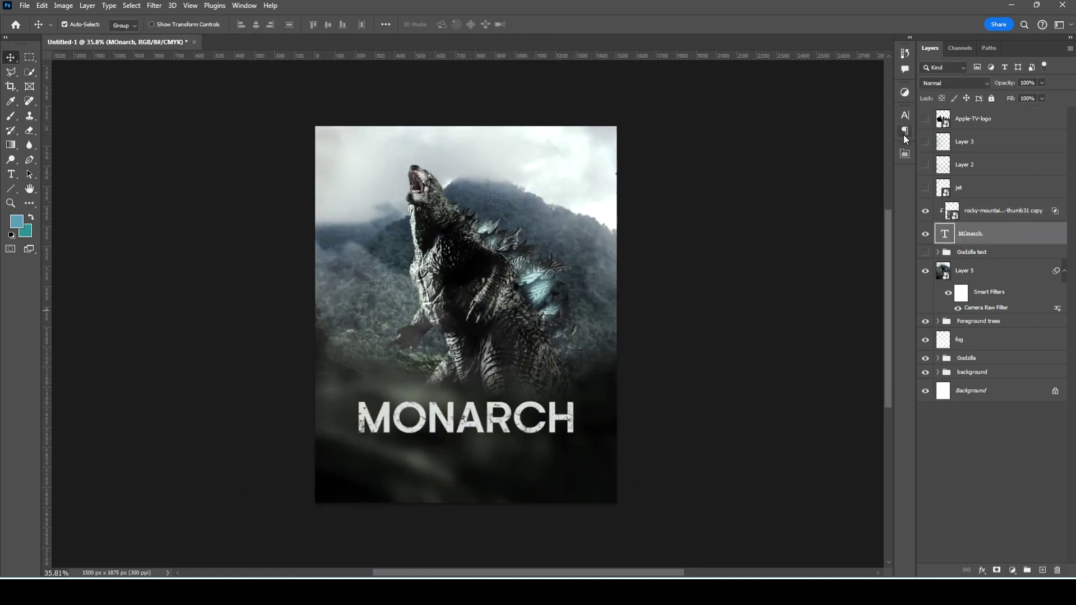
{"action": "left_click", "coordinate": [549, 162]}
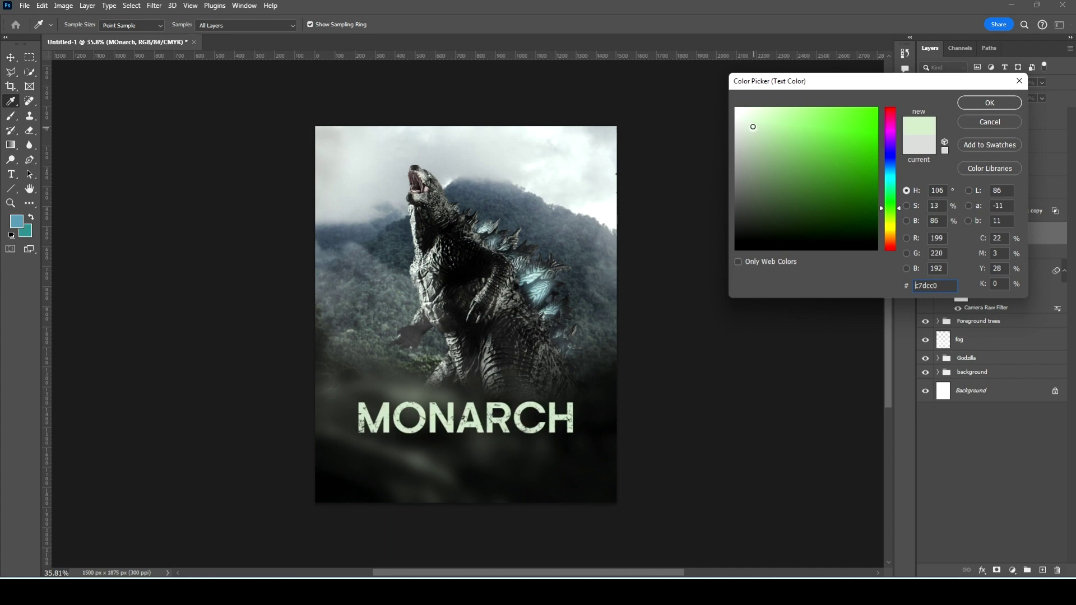
{"action": "left_click", "coordinate": [990, 103]}
{"action": "left_click", "coordinate": [1040, 218]}
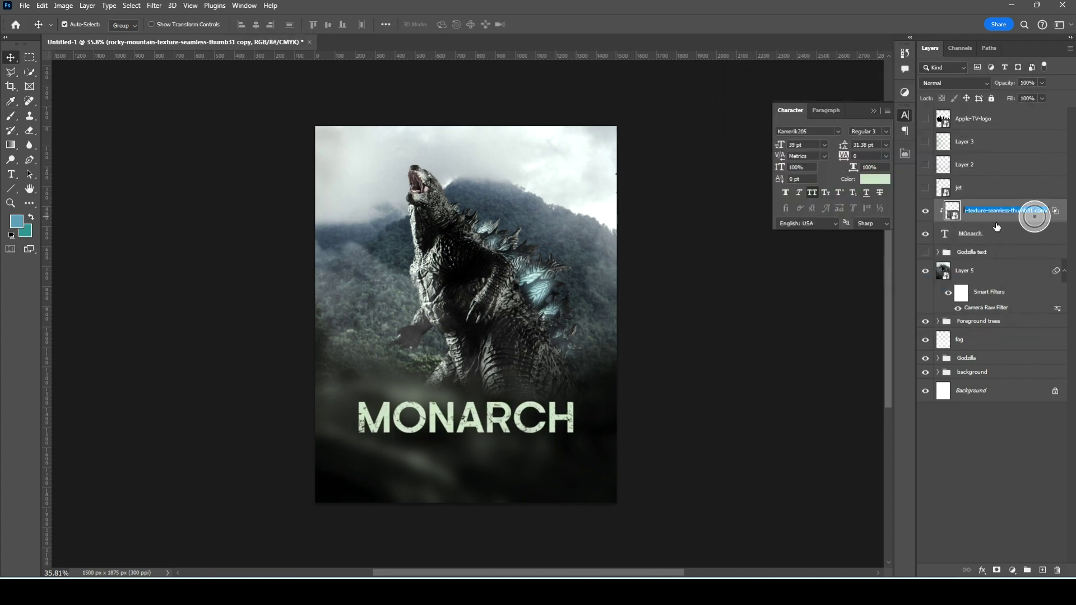
{"action": "double_click", "coordinate": [968, 217]}
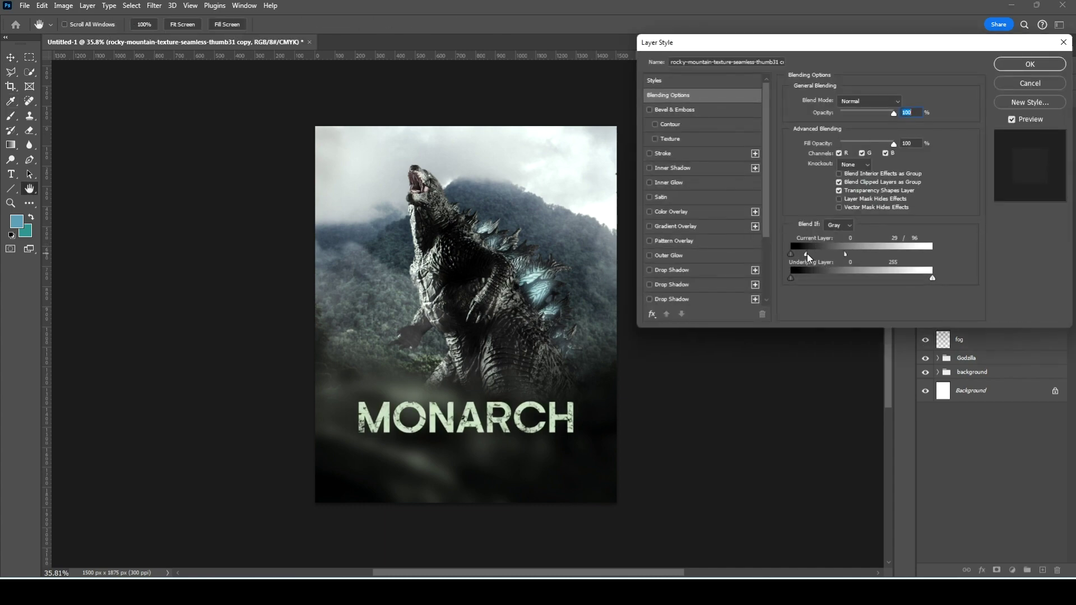
Add a subtitle line 'THE LEGACY OF MONSTER' below MONARCH.
{"action": "key", "text": "Return"}
{"action": "key", "text": "t"}
{"action": "left_click", "coordinate": [402, 455]}
{"action": "type", "text": "THE LEGACY OF MONSTER"}
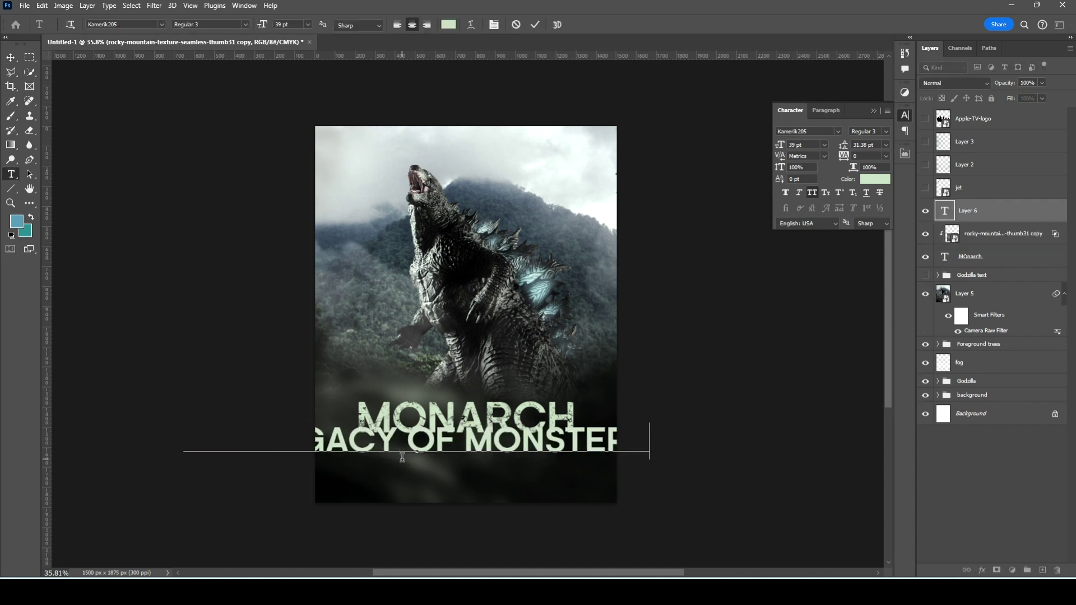
Shrink THE LEGACY OF MONSTERS subtitle and place it just under MONARCH.
{"action": "key", "text": "ctrl+t"}
{"action": "key", "text": "Return"}
{"action": "key", "text": "ctrl+t"}
{"action": "left_click_drag", "start_coordinate": [648, 419], "coordinate": [507, 434]}
{"action": "left_click_drag", "start_coordinate": [416, 441], "coordinate": [450, 447]}
{"action": "key", "text": "Return"}
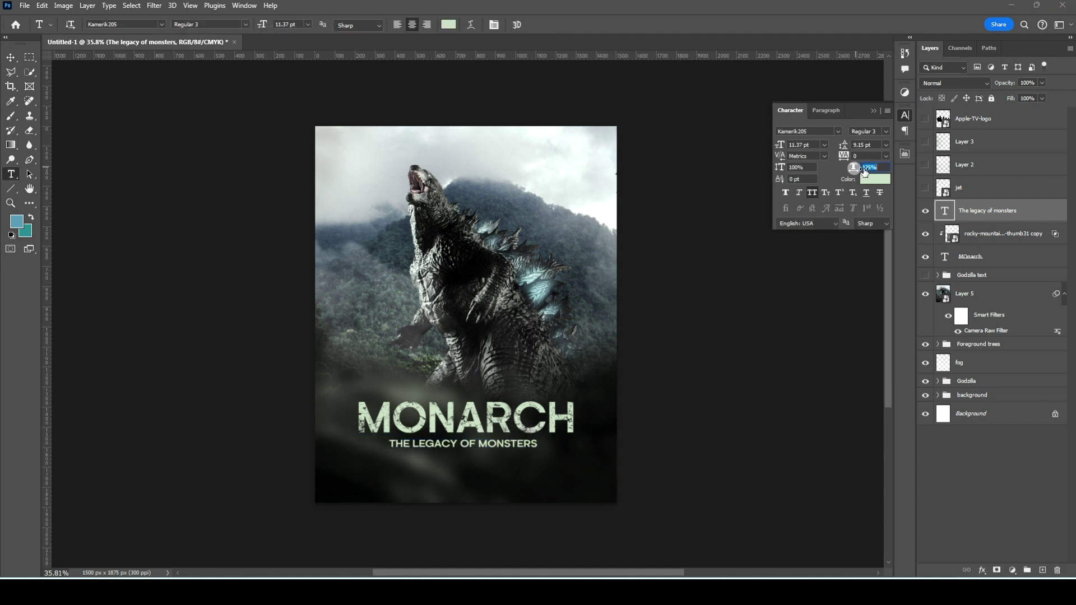
Spread the subtitle to tracking 380 and stretch it to match MONARCH's width.
{"action": "left_click_drag", "start_coordinate": [843, 157], "coordinate": [863, 157]}
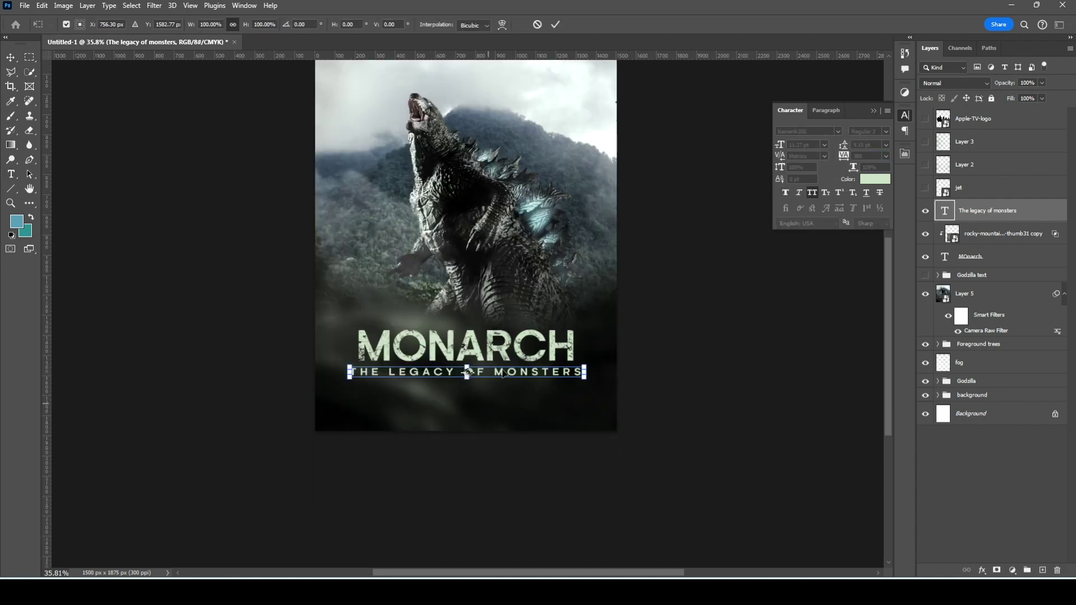
{"action": "key", "text": "ctrl+t"}
{"action": "scroll", "coordinate": [569, 384], "scroll_direction": "up", "scroll_amount": 2}
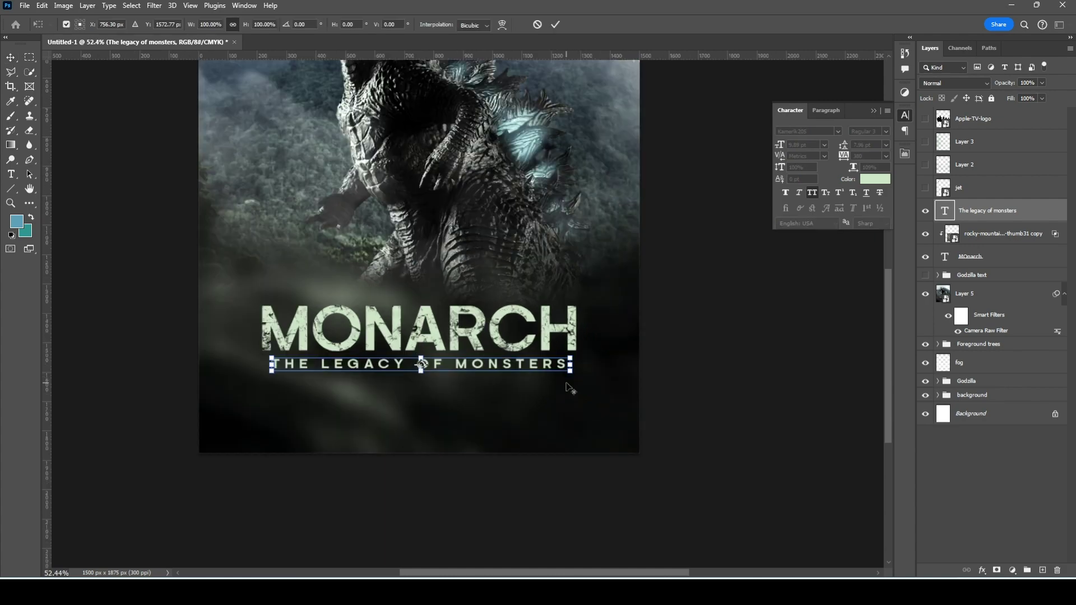
{"action": "scroll", "coordinate": [569, 384], "scroll_direction": "up", "scroll_amount": 3}
{"action": "left_click_drag", "start_coordinate": [721, 331], "coordinate": [722, 342]}
{"action": "key", "text": "Return"}
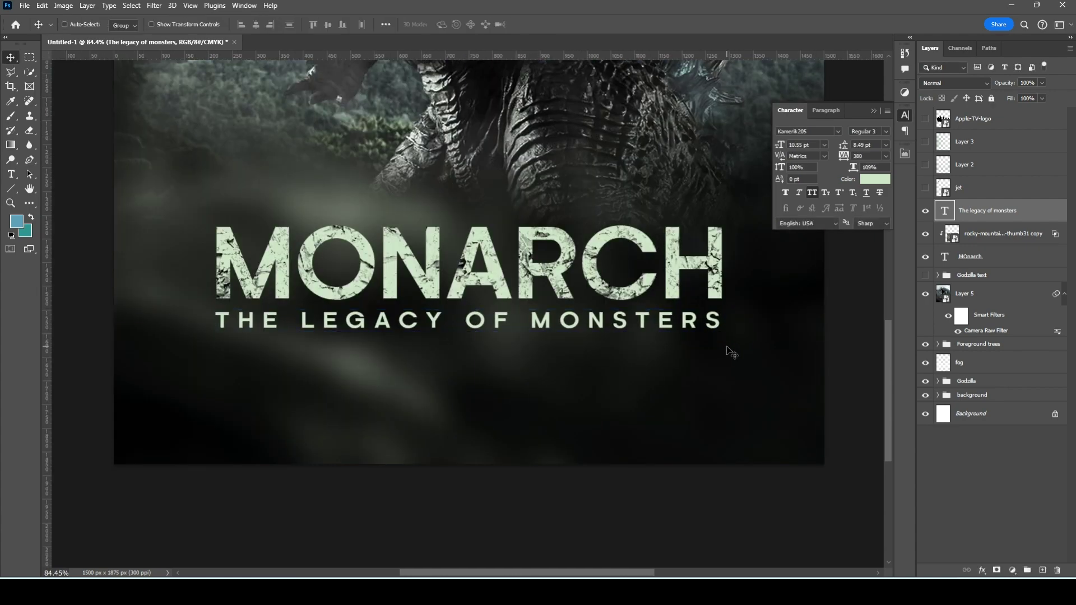
{"action": "key", "text": "v"}
{"action": "key", "text": "ctrl+t"}
{"action": "left_click", "coordinate": [872, 110]}
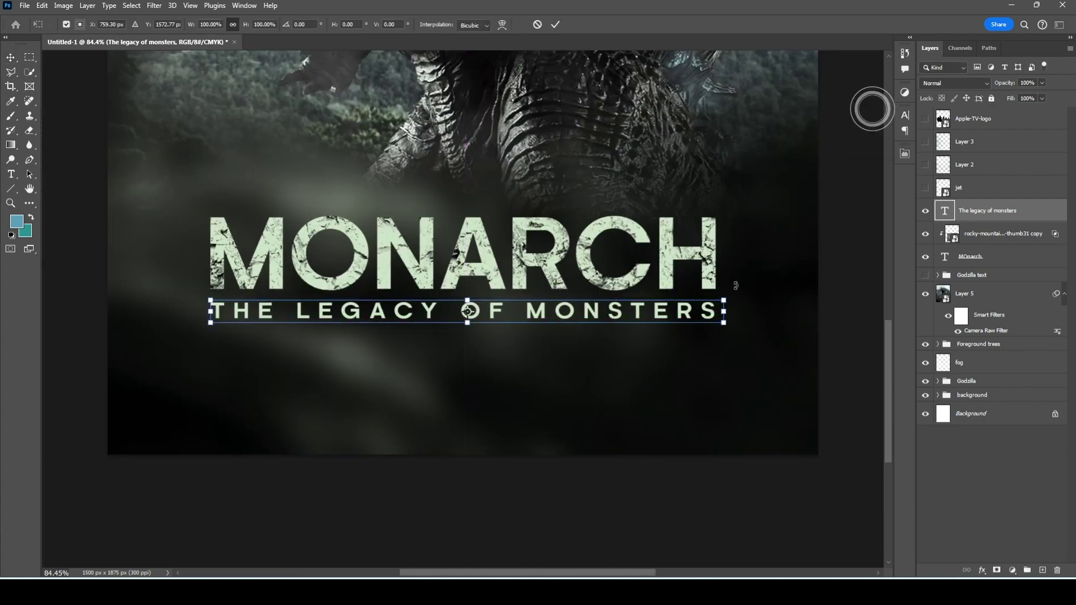
{"action": "left_click_drag", "start_coordinate": [725, 301], "coordinate": [725, 301]}
{"action": "key", "text": "Return"}
Group MONARCH and the subtitle as monarch, clip the rocky texture to them, and fit the view.
{"action": "left_click", "coordinate": [980, 257]}
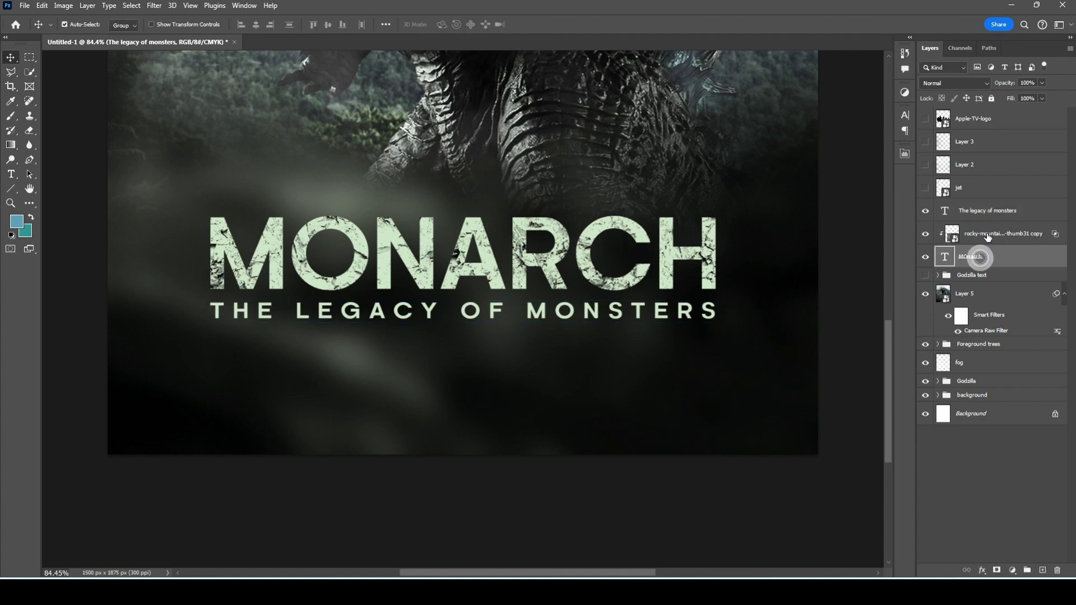
{"action": "left_click_drag", "start_coordinate": [996, 217], "coordinate": [982, 248]}
{"action": "key", "text": "ctrl+g"}
{"action": "type", "text": "monarch"}
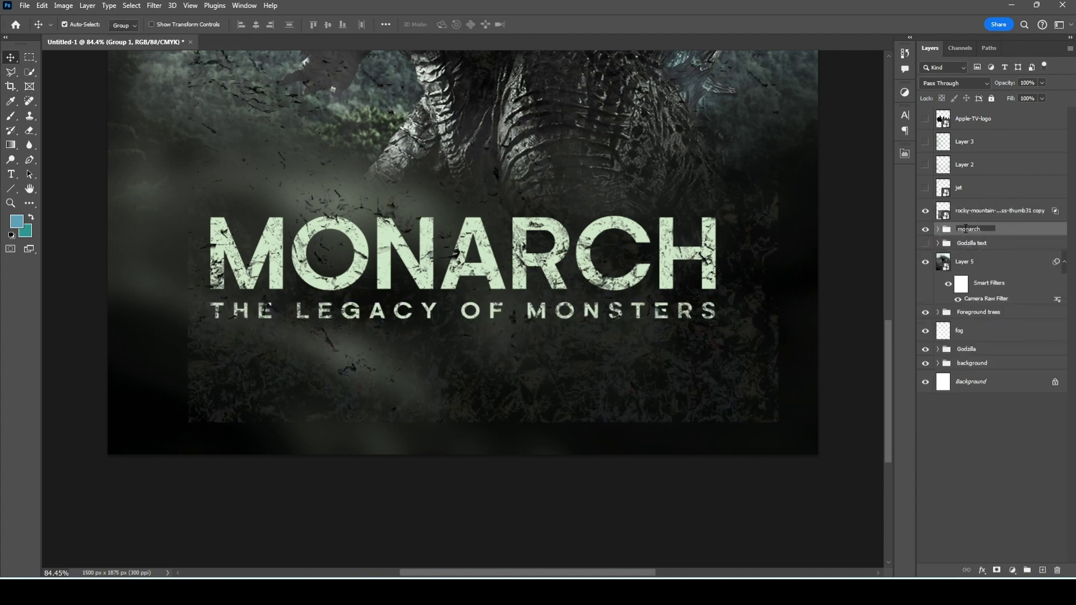
{"action": "left_click", "coordinate": [981, 217], "text": "alt"}
{"action": "key", "text": "ctrl+0"}
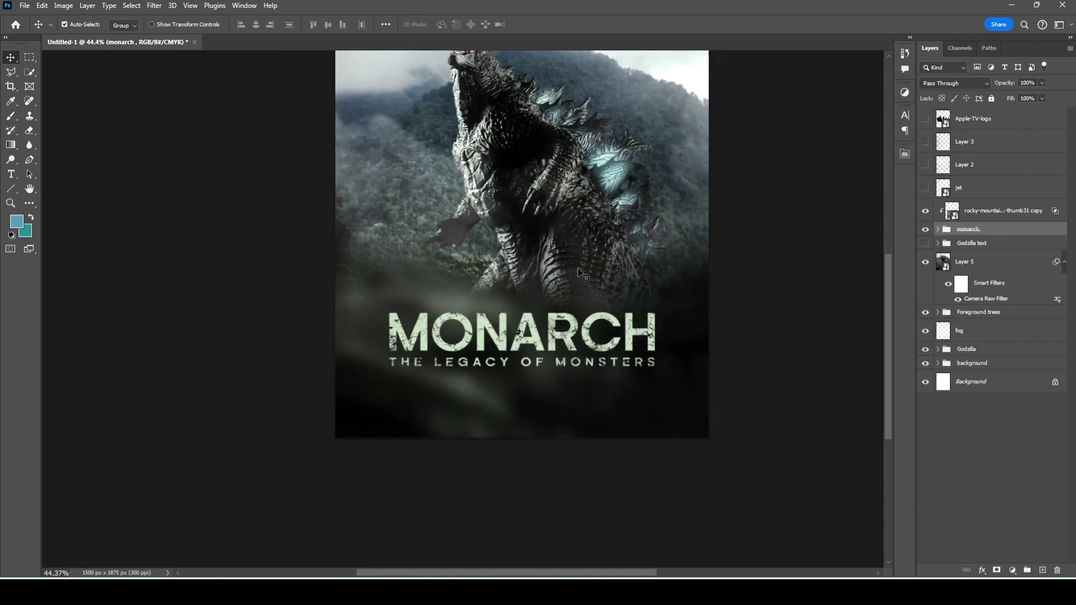
Show the Apple TV logo and give it a light green Color Overlay.
{"action": "left_click", "coordinate": [925, 118]}
{"action": "left_click", "coordinate": [991, 119]}
{"action": "double_click", "coordinate": [1053, 125]}
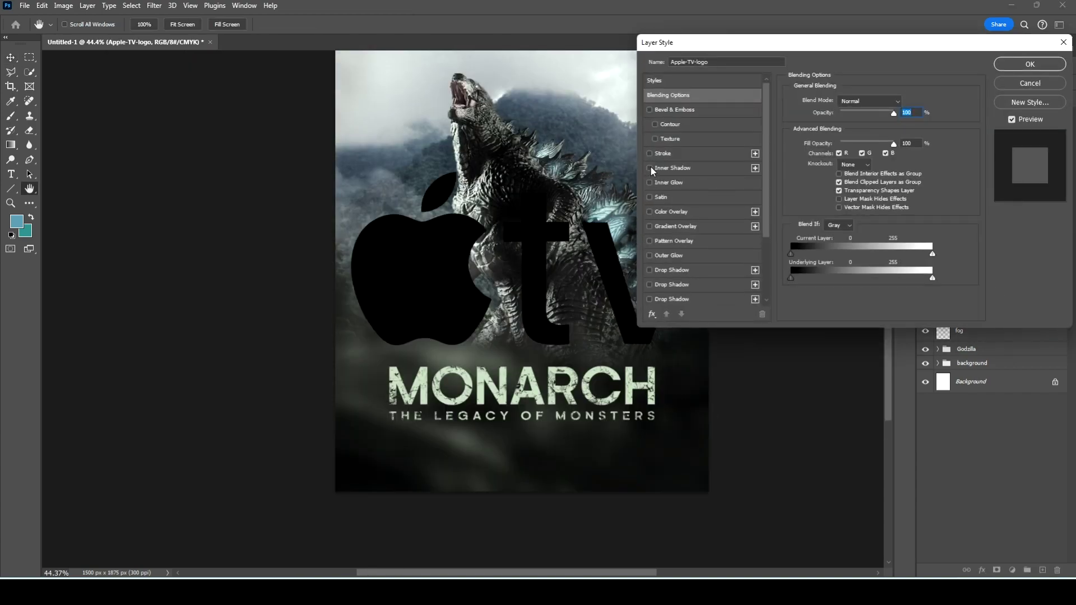
{"action": "left_click", "coordinate": [671, 212]}
{"action": "left_click", "coordinate": [906, 108]}
{"action": "left_click", "coordinate": [753, 120]}
{"action": "left_click", "coordinate": [988, 101]}
{"action": "left_click", "coordinate": [1031, 64]}
Scale the Apple TV logo above MONARCH and move it into the monarch group.
{"action": "key", "text": "ctrl+t"}
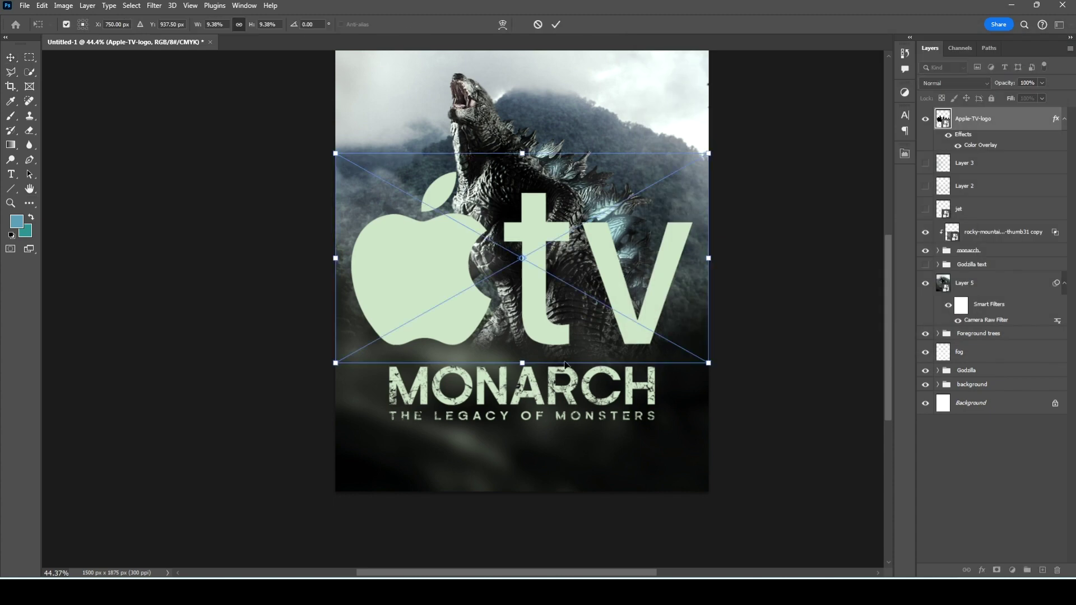
{"action": "mouse_move", "coordinate": [708, 153]}
{"action": "left_mouse_down"}
{"action": "mouse_move", "coordinate": [536, 251]}
{"action": "mouse_move", "coordinate": [535, 340]}
{"action": "left_mouse_up"}
{"action": "key", "text": "Return"}
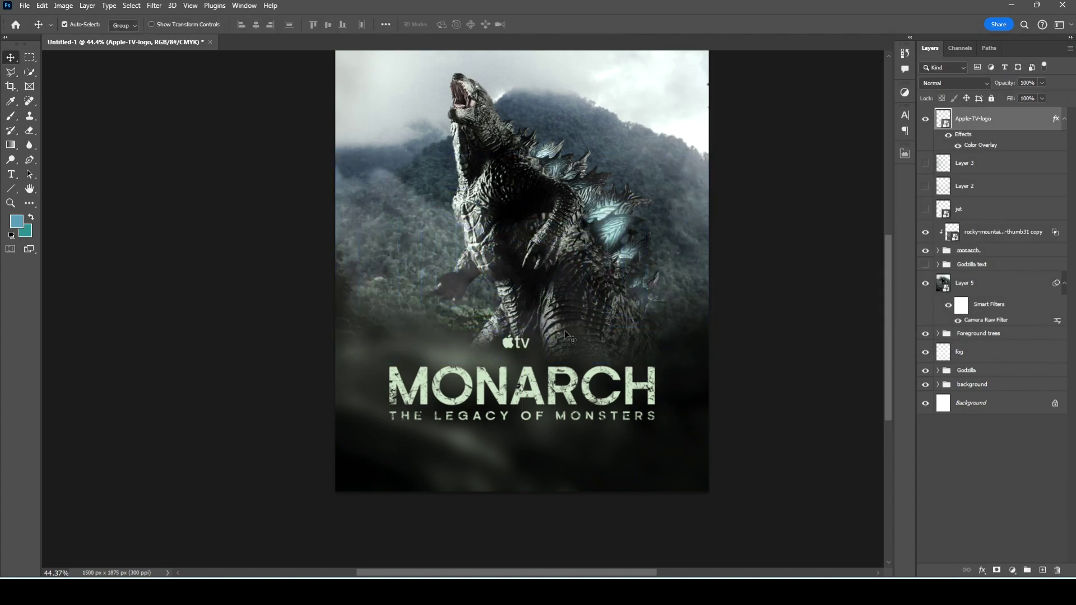
{"action": "left_click_drag", "start_coordinate": [986, 118], "coordinate": [976, 250]}
{"action": "scroll", "coordinate": [513, 351], "scroll_direction": "up", "scroll_amount": 1}
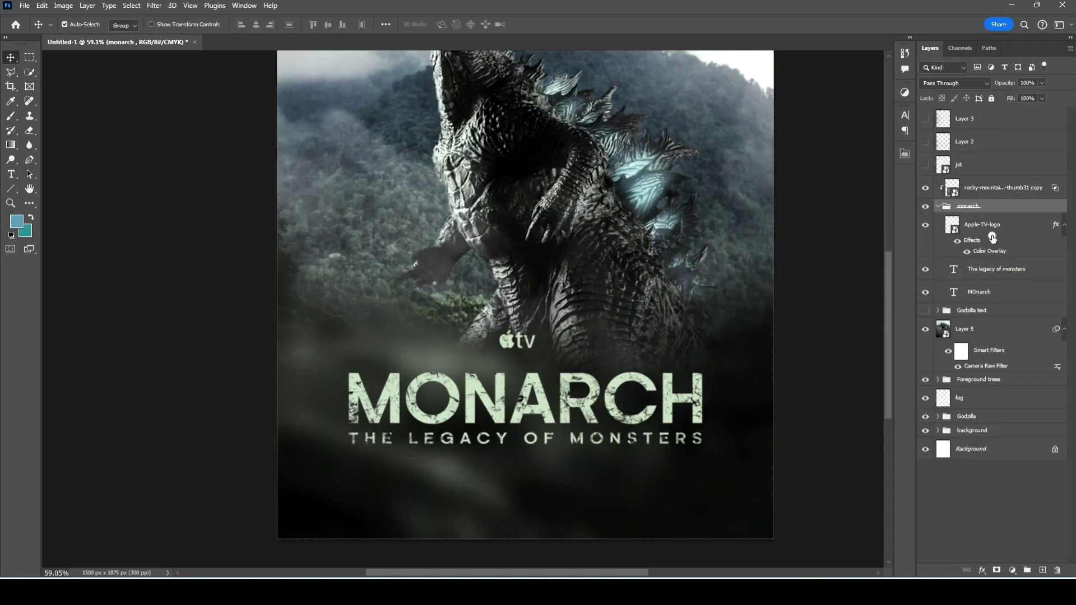
{"action": "left_click", "coordinate": [992, 238]}
{"action": "key", "text": "shift+Down"}
{"action": "key", "text": "shift+Down"}
{"action": "key", "text": "ctrl+t"}
{"action": "key", "text": "shift+Up"}
{"action": "key", "text": "shift+Up"}
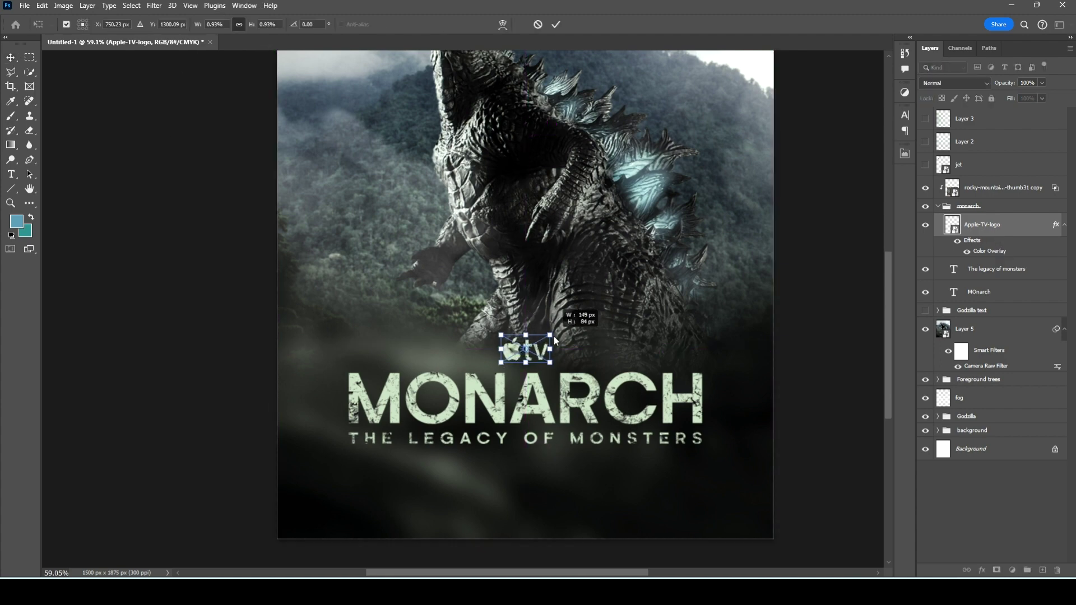
{"action": "left_click_drag", "start_coordinate": [554, 340], "coordinate": [562, 343]}
{"action": "key", "text": "Return"}
{"action": "scroll", "coordinate": [563, 342], "scroll_direction": "down", "scroll_amount": 2}
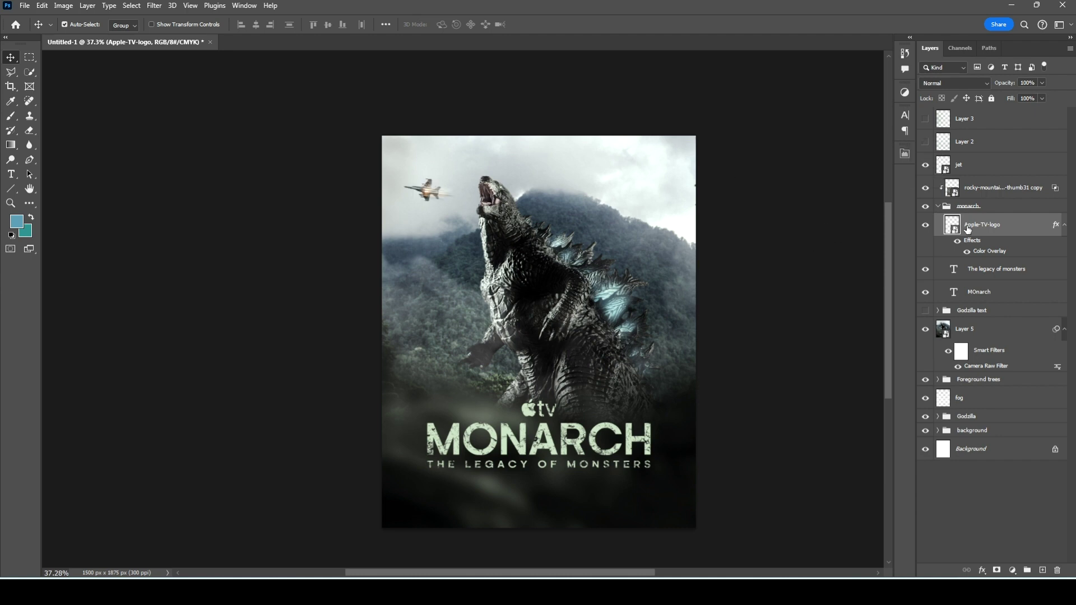
Add a Curves adjustment clipped to the jet layer.
{"action": "left_click", "coordinate": [959, 165]}
{"action": "left_click", "coordinate": [904, 92]}
{"action": "left_click", "coordinate": [822, 157]}
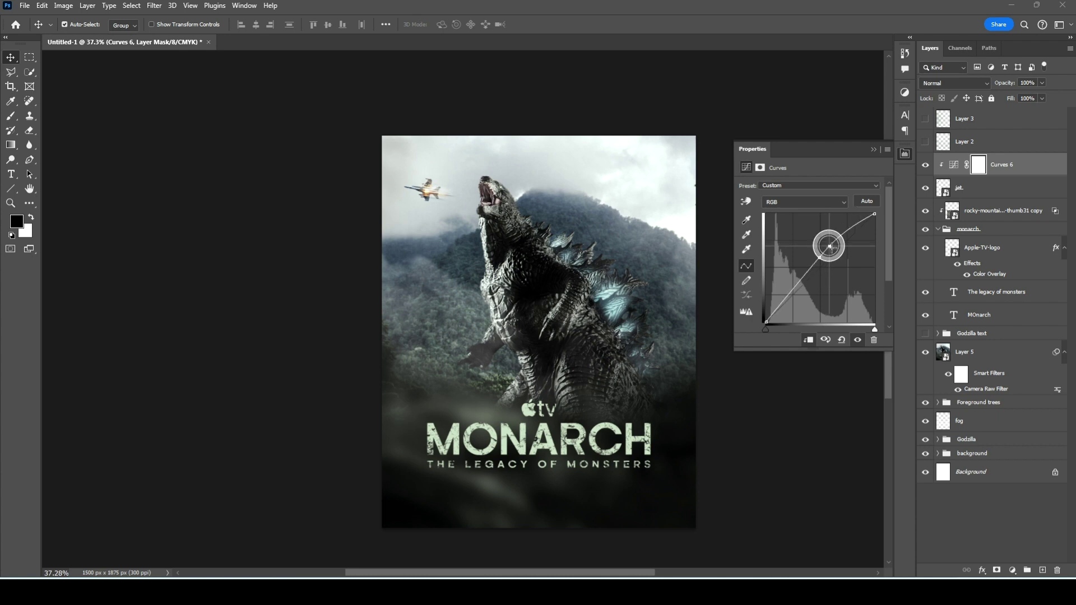
Load the Godzilla figure's outline to mask the GODZILLA text group.
{"action": "left_click", "coordinate": [872, 149]}
{"action": "left_click", "coordinate": [938, 228]}
{"action": "left_click", "coordinate": [1065, 262]}
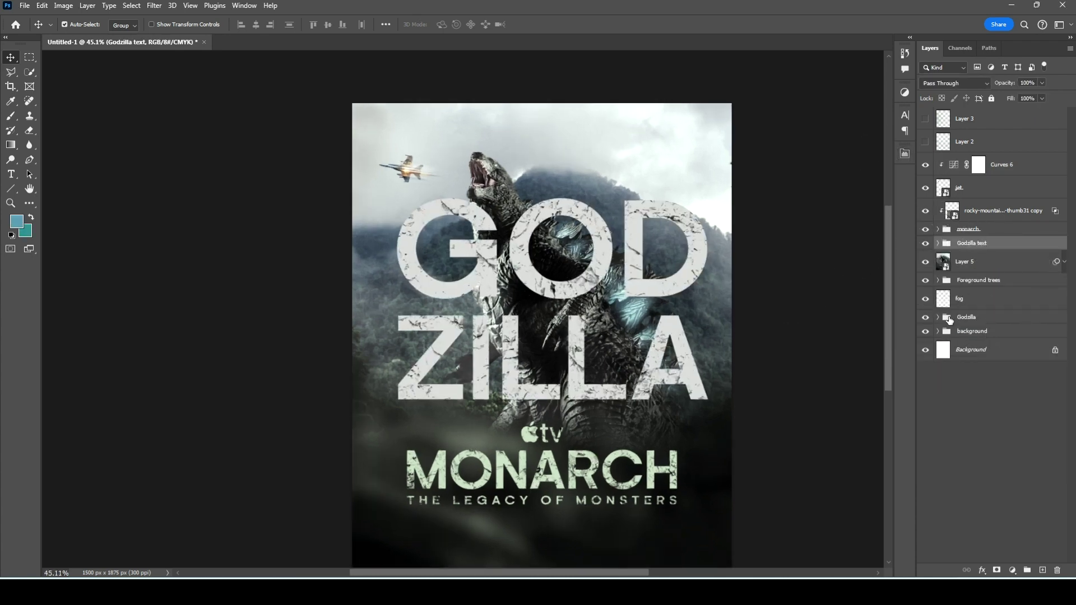
{"action": "left_click", "coordinate": [947, 321], "text": "ctrl"}
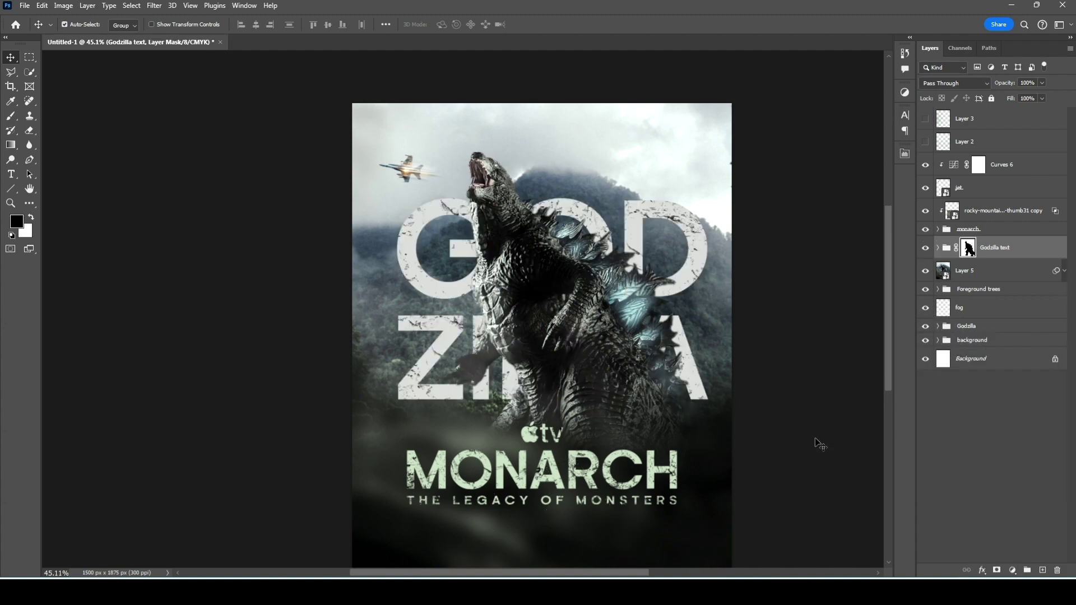
{"action": "scroll", "coordinate": [639, 264], "scroll_direction": "down", "scroll_amount": 3}
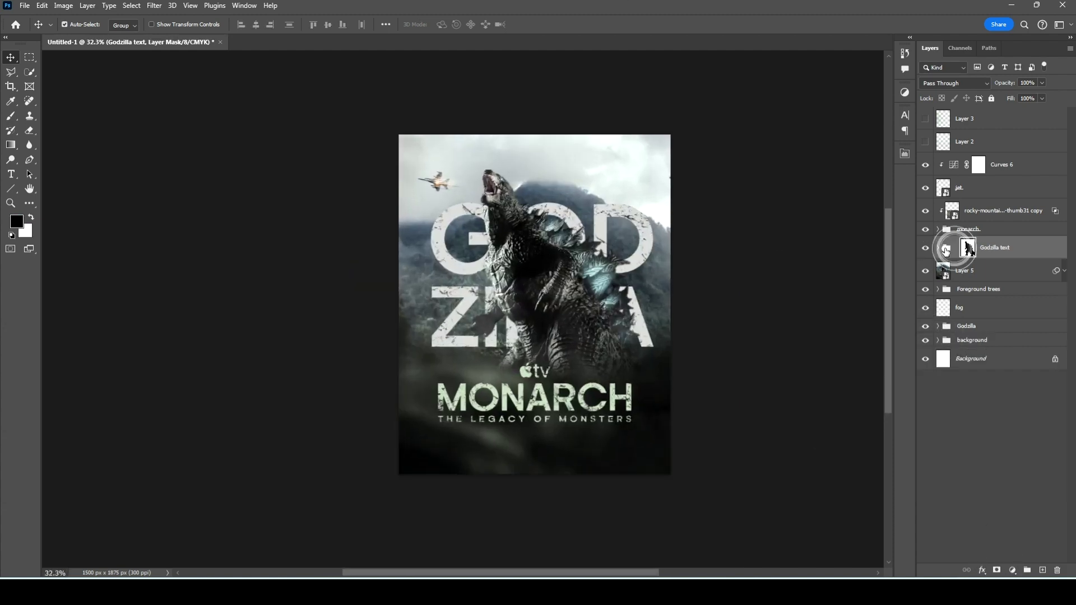
{"action": "left_click", "coordinate": [947, 251]}
Resize the GODZILLA text and align it to the poster's left edge.
{"action": "key", "text": "ctrl+t"}
{"action": "left_click_drag", "start_coordinate": [709, 152], "coordinate": [641, 193]}
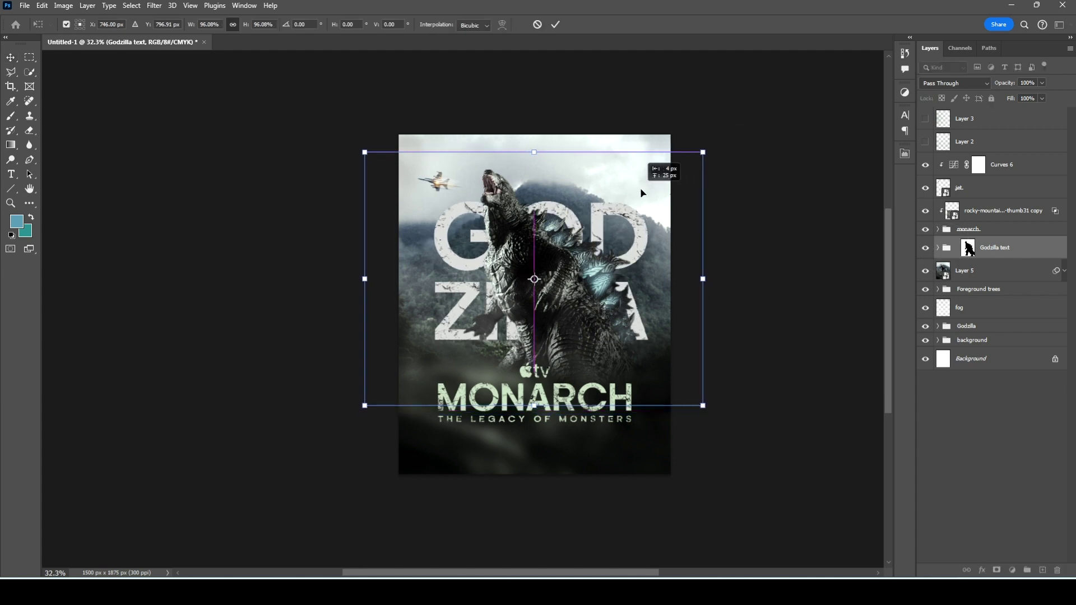
{"action": "left_click_drag", "start_coordinate": [703, 152], "coordinate": [710, 145]}
{"action": "key", "text": "Return"}
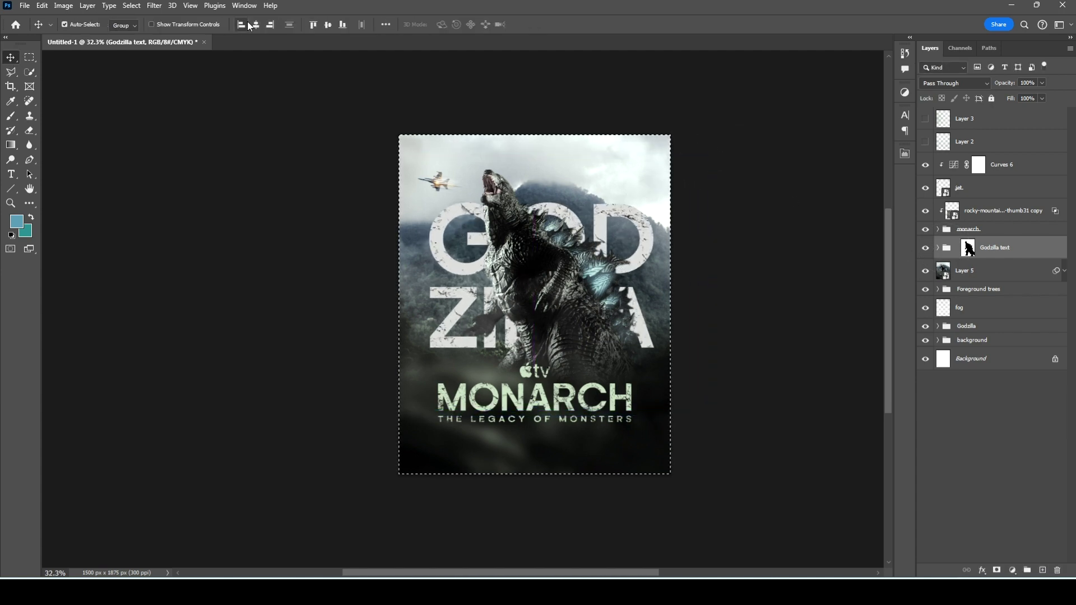
{"action": "left_click", "coordinate": [241, 26]}
{"action": "key", "text": "ctrl+d"}
Scale the GODZILLA text down to about 97.5% and save the poster.
{"action": "key", "text": "ctrl+t"}
{"action": "mouse_move", "coordinate": [707, 150]}
{"action": "left_mouse_down"}
{"action": "mouse_move", "coordinate": [668, 189]}
{"action": "mouse_move", "coordinate": [697, 149]}
{"action": "left_mouse_up"}
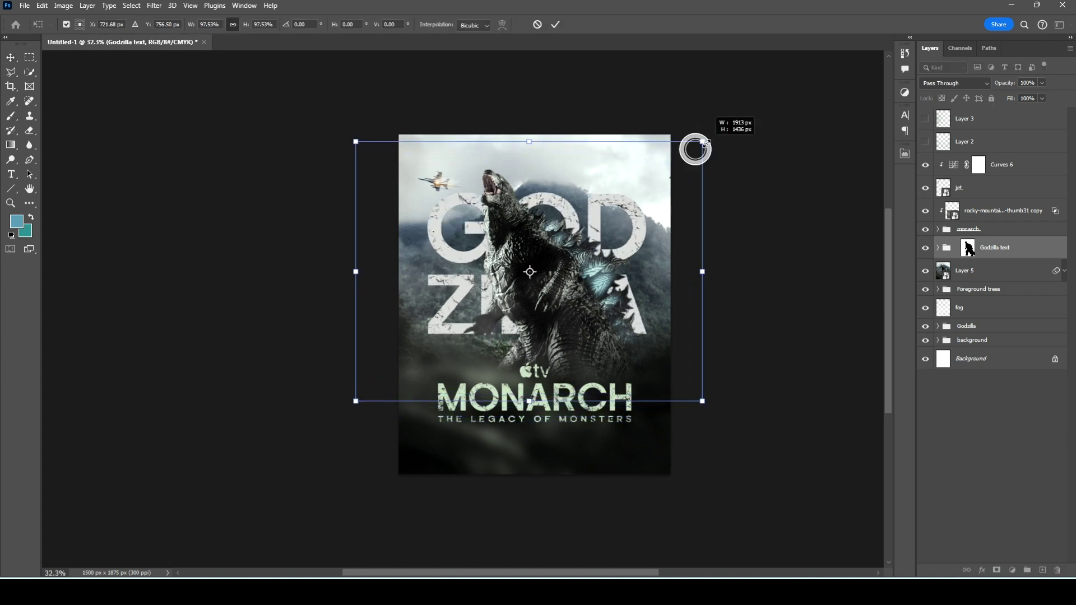
{"action": "key", "text": "Return"}
{"action": "key", "text": "ctrl+s"}
{"action": "key", "text": "Escape"}
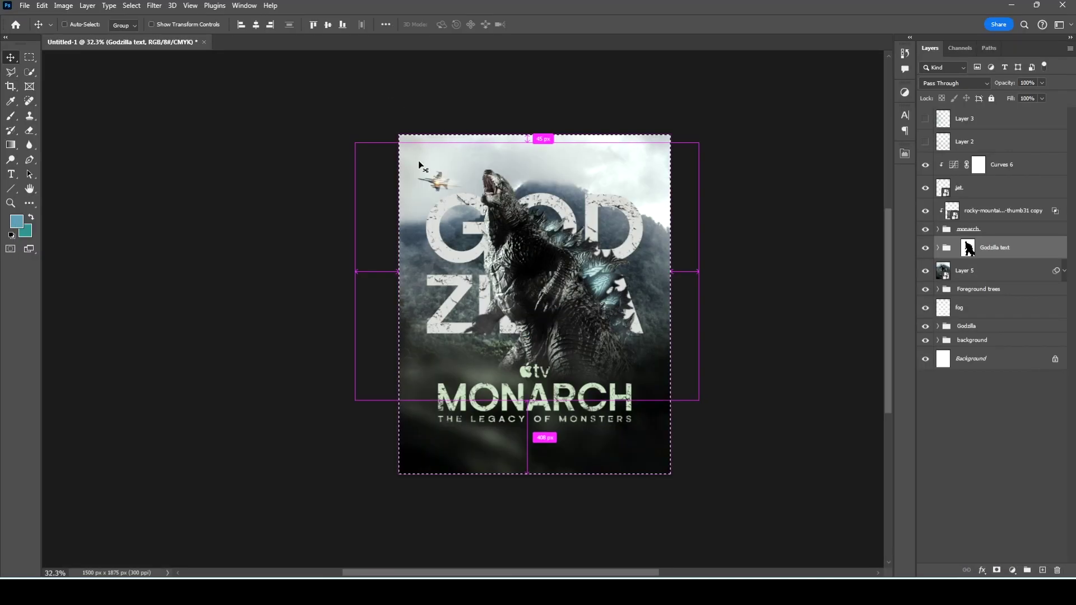
{"action": "left_click", "coordinate": [926, 143]}
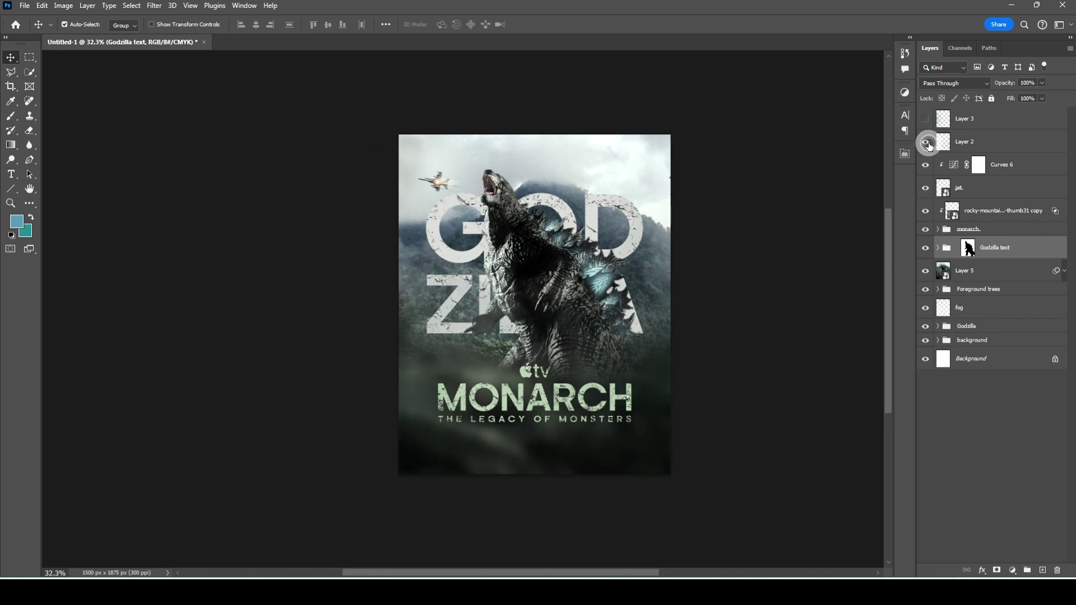
Show the Layer 3 fog and lower its opacity to 33%.
{"action": "left_click", "coordinate": [928, 119]}
{"action": "left_click", "coordinate": [989, 122]}
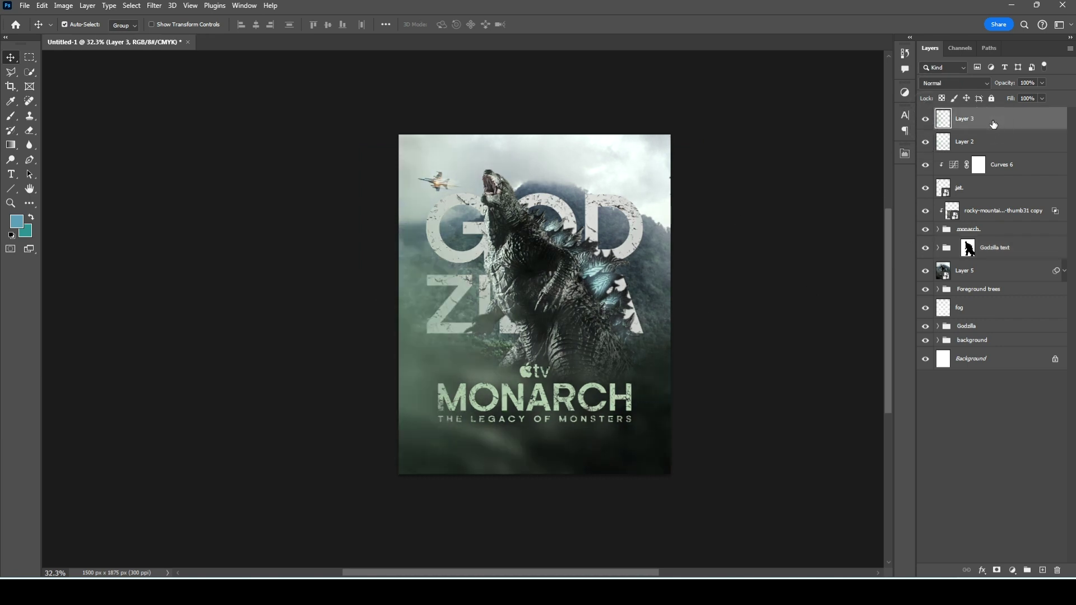
{"action": "left_click_drag", "start_coordinate": [997, 86], "coordinate": [911, 145]}
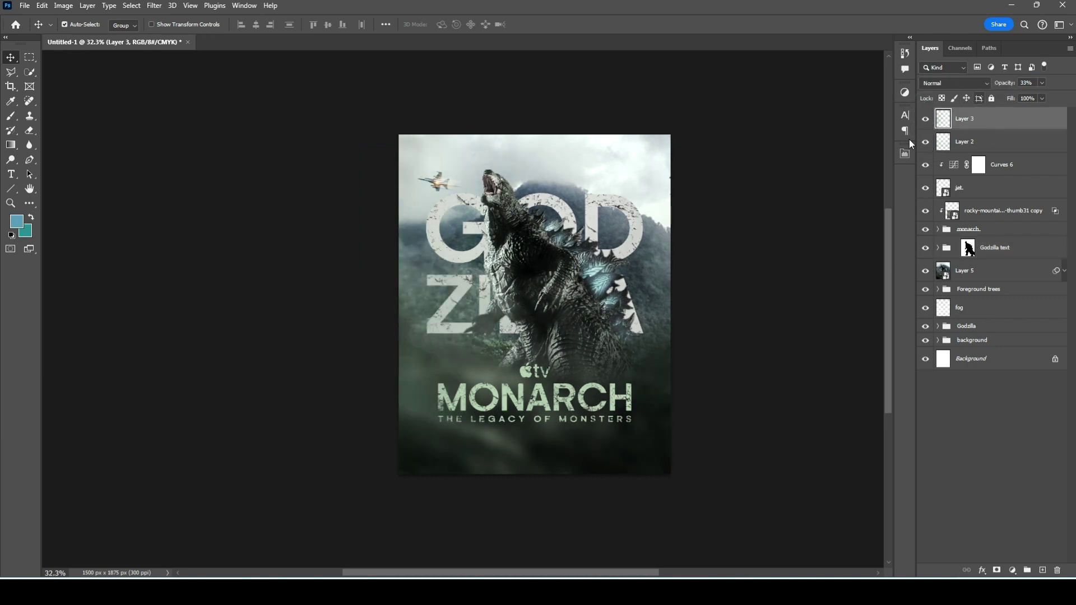
Flip the Layer 2 fog vertically, move it up, and raise its Lightness to +92.
{"action": "left_click", "coordinate": [992, 145]}
{"action": "key", "text": "ctrl+t"}
{"action": "left_click_drag", "start_coordinate": [549, 494], "coordinate": [549, 419]}
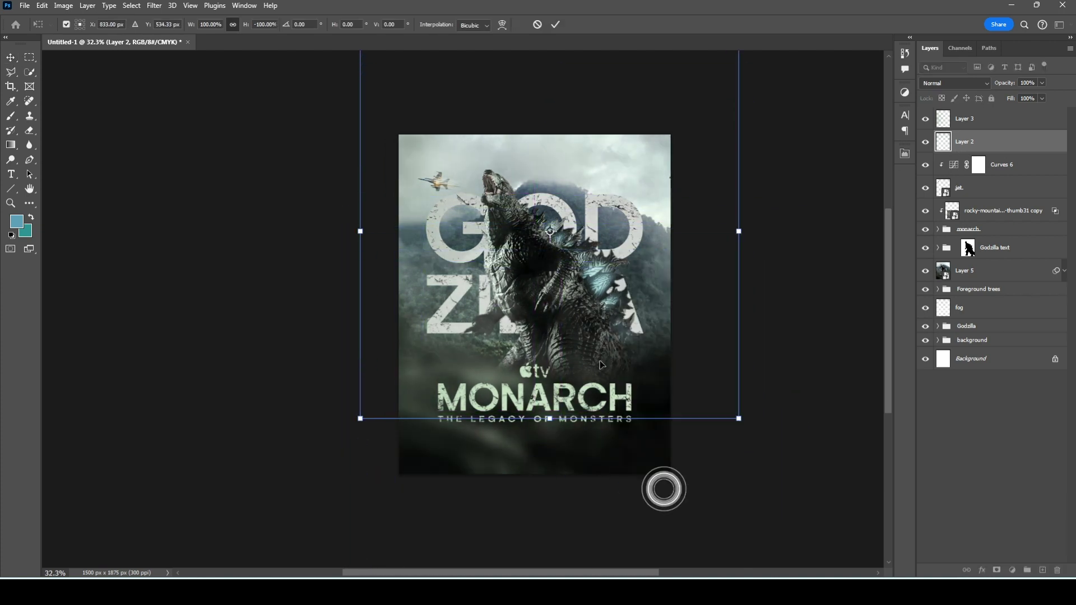
{"action": "key", "text": "Return"}
{"action": "key", "text": "ctrl+u"}
{"action": "left_click_drag", "start_coordinate": [792, 190], "coordinate": [826, 190]}
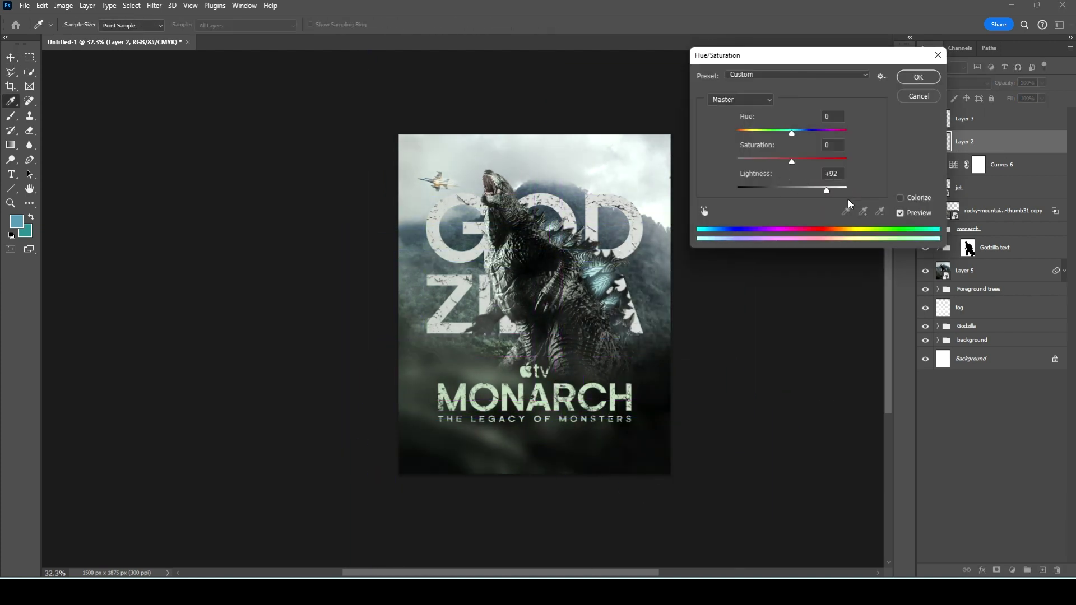
{"action": "key", "text": "Return"}
Apply a Gaussian Blur to the Layer 2 fog and shift it further up.
{"action": "key", "text": "ctrl+t"}
{"action": "mouse_move", "coordinate": [650, 234]}
{"action": "left_mouse_down"}
{"action": "mouse_move", "coordinate": [646, 222]}
{"action": "mouse_move", "coordinate": [644, 268]}
{"action": "left_mouse_up"}
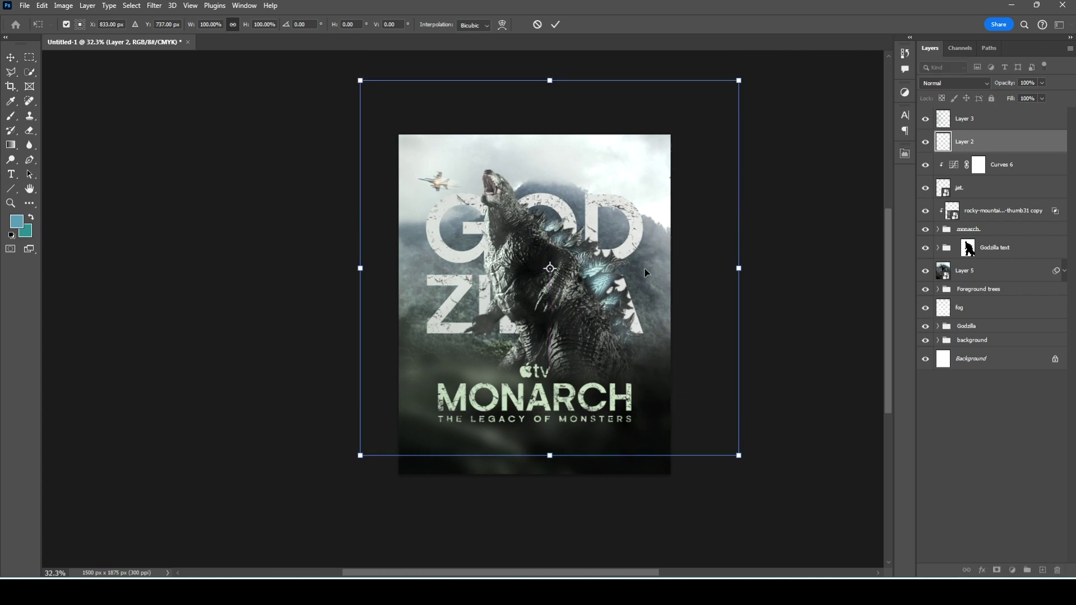
{"action": "key", "text": "Return"}
{"action": "left_click", "coordinate": [158, 8]}
{"action": "mouse_move", "coordinate": [160, 149]}
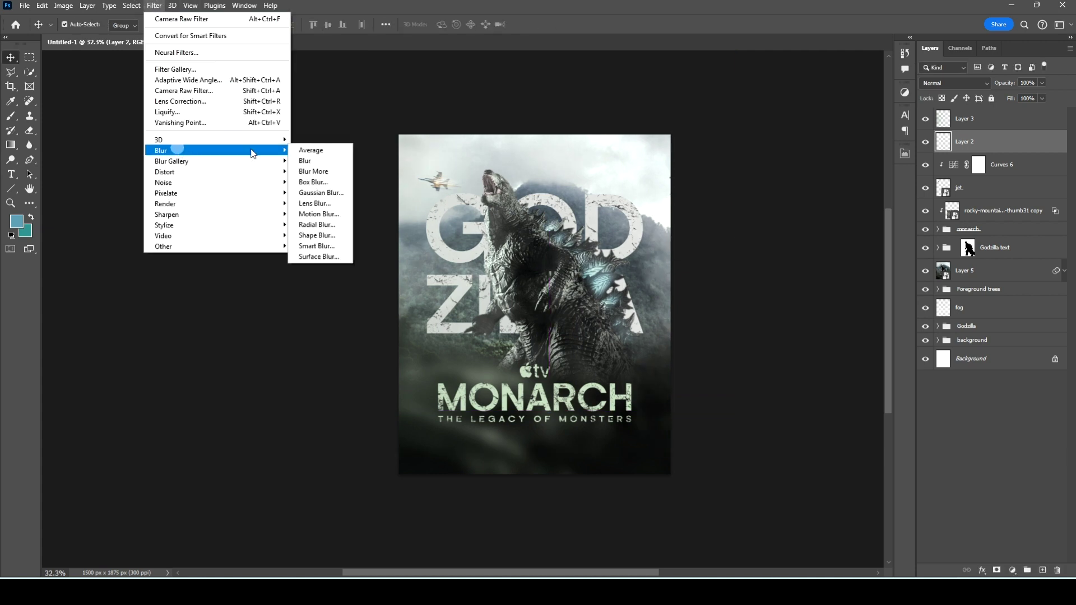
{"action": "left_click", "coordinate": [314, 197]}
{"action": "key", "text": "Return"}
{"action": "key", "text": "ctrl+t"}
{"action": "left_click_drag", "start_coordinate": [597, 341], "coordinate": [590, 229]}
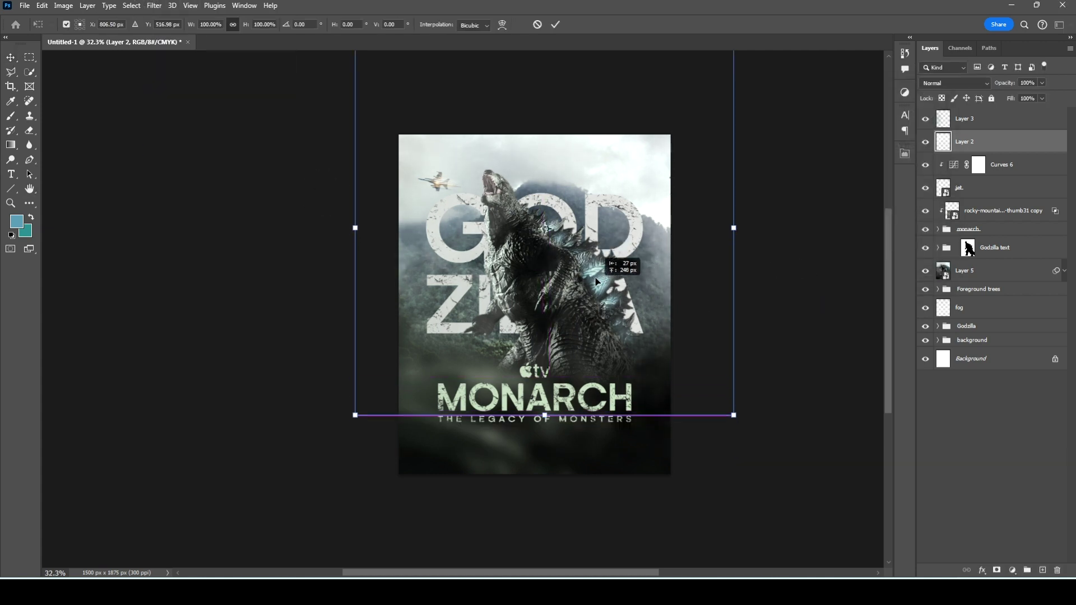
{"action": "key", "text": "Return"}
{"action": "scroll", "coordinate": [594, 341], "scroll_direction": "up", "scroll_amount": 1}
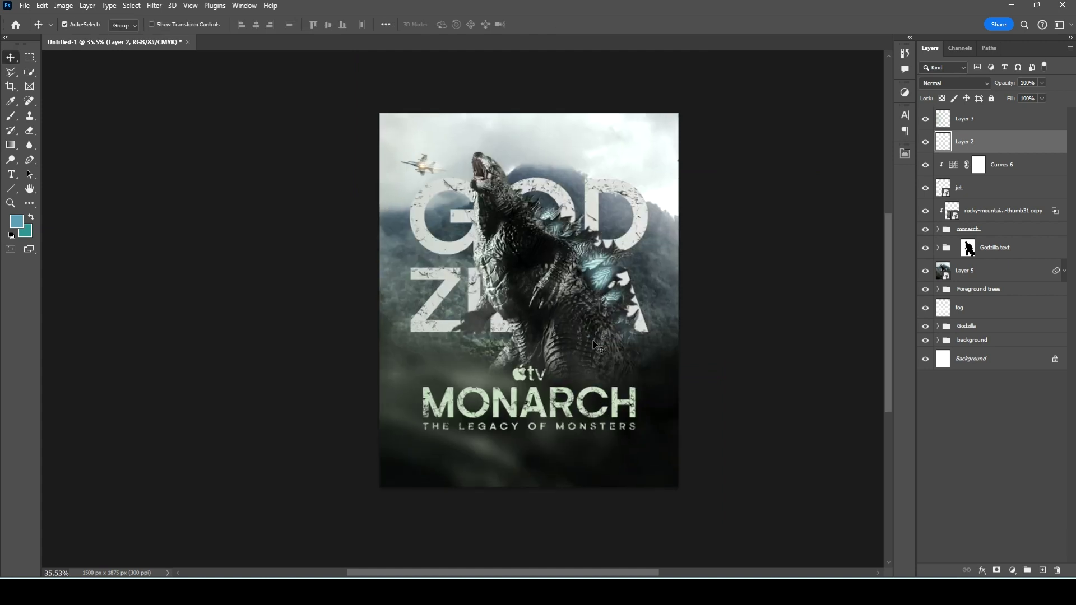
Add a top Photo Filter adjustment using Warming Filter (81) at 14% density.
{"action": "left_click", "coordinate": [905, 92]}
{"action": "left_click", "coordinate": [830, 184]}
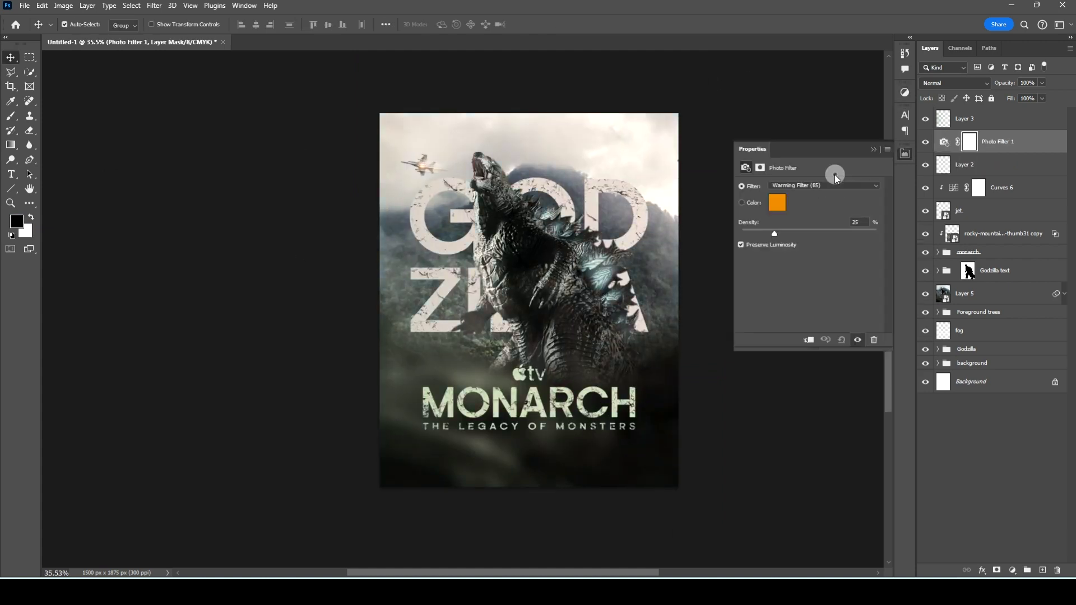
{"action": "left_click", "coordinate": [821, 185]}
{"action": "left_click", "coordinate": [809, 204]}
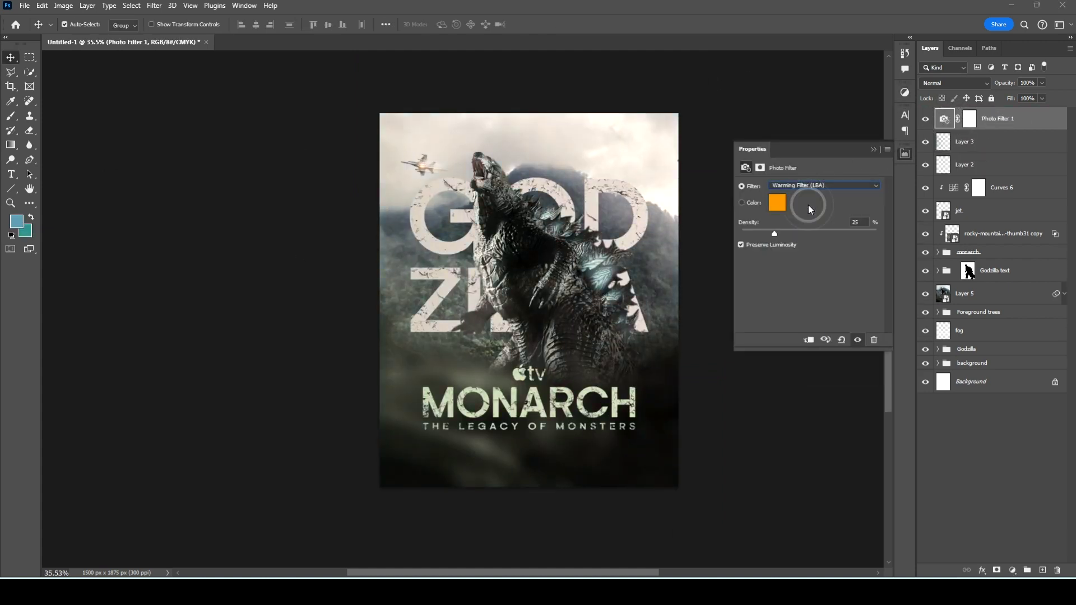
{"action": "key", "text": "Up"}
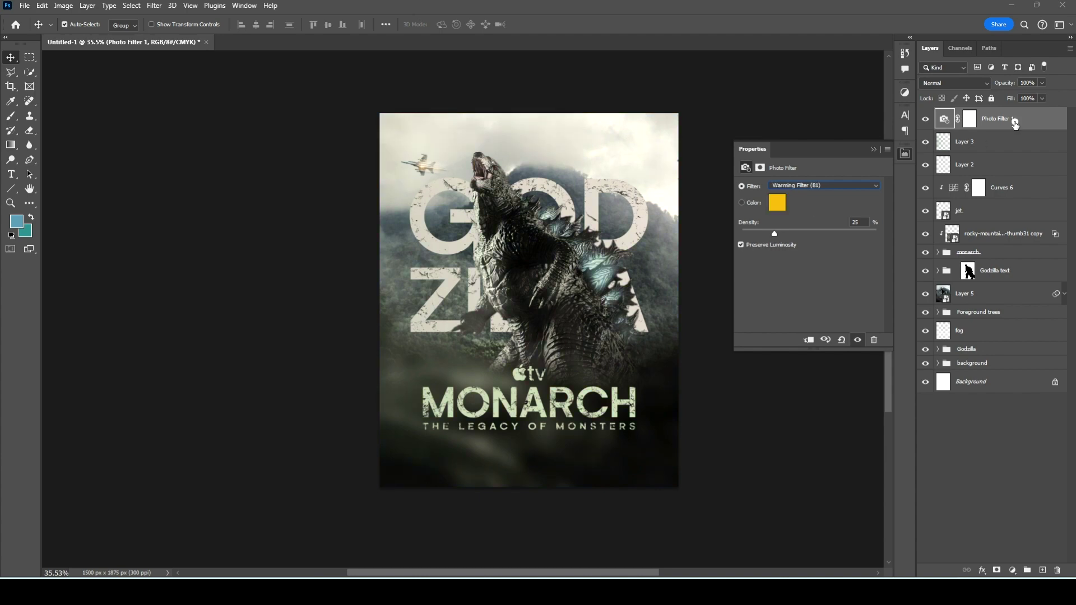
{"action": "left_click_drag", "start_coordinate": [769, 232], "coordinate": [760, 233]}
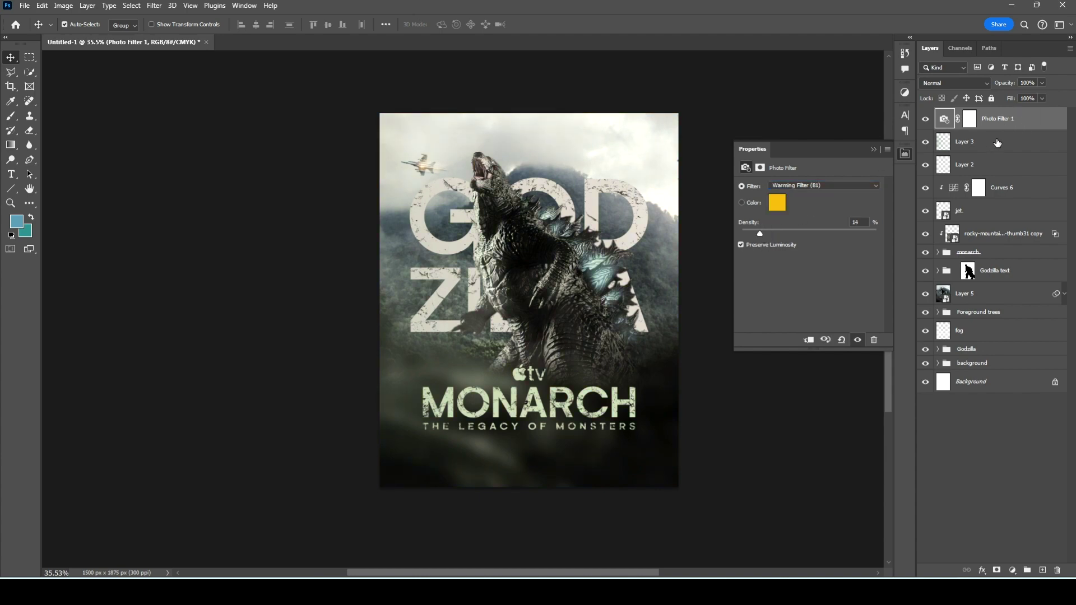